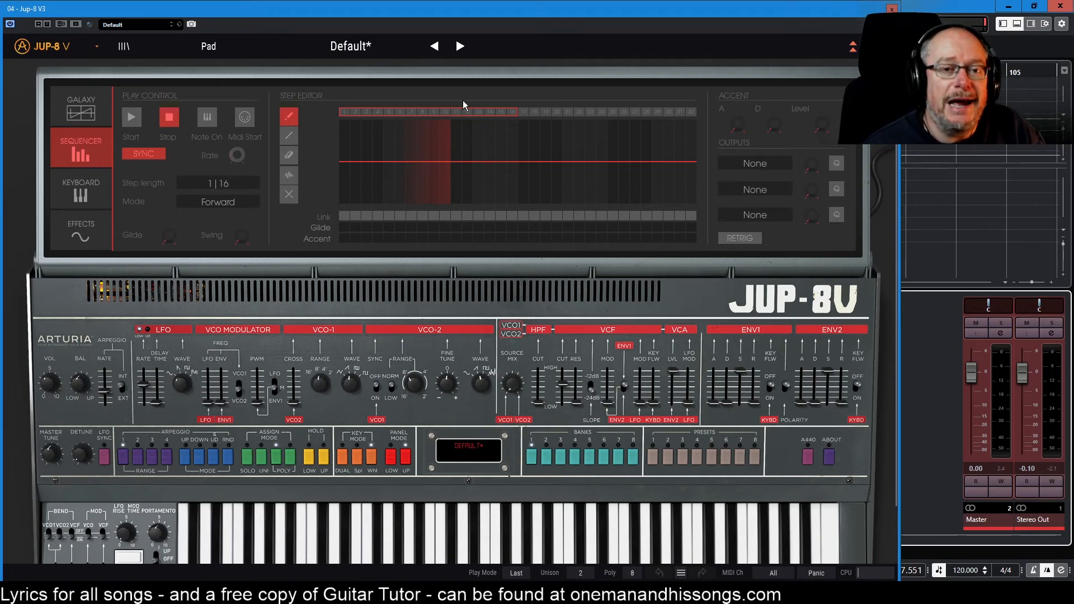
# Set the sequence length to 8 steps and make the sequencer start on Note On
pyautogui.moveTo(447, 112); pyautogui.dragTo(324, 108)
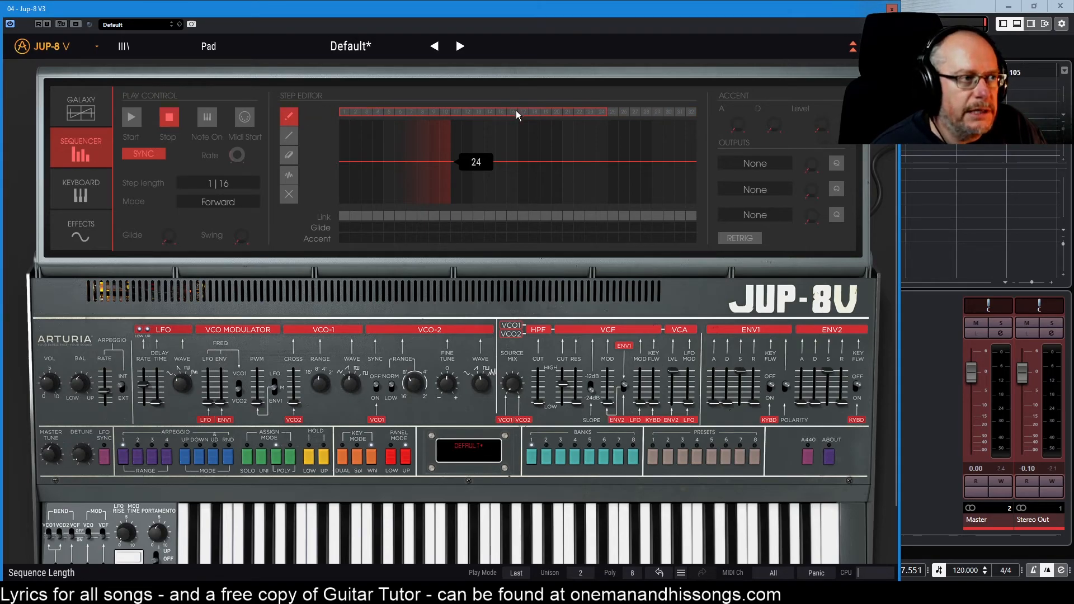
pyautogui.moveTo(516, 113); pyautogui.dragTo(229, 120)
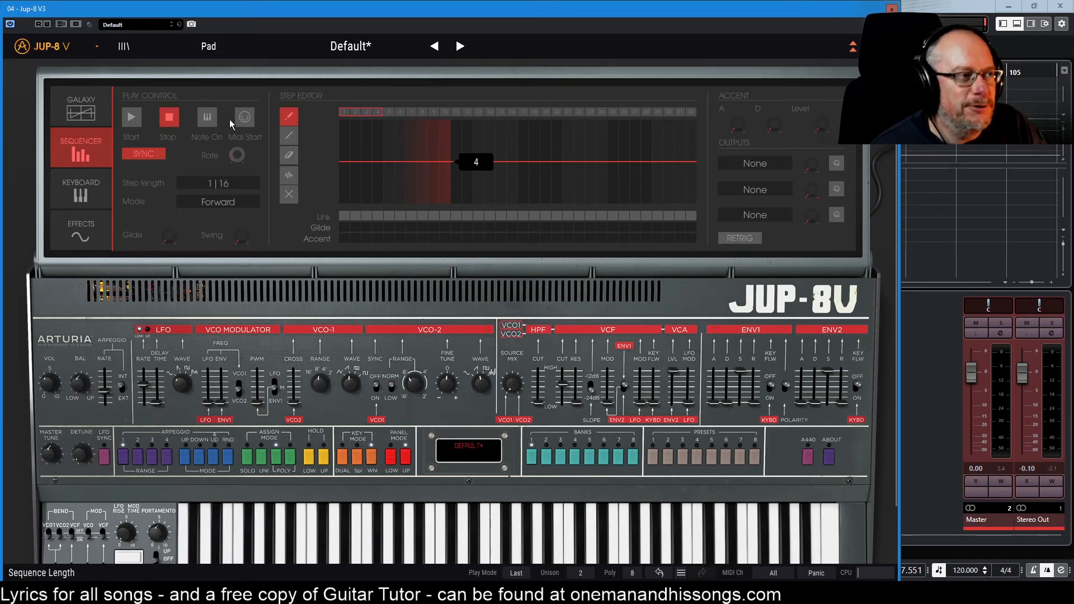
pyautogui.doubleClick(408, 110)
pyautogui.moveTo(370, 116); pyautogui.dragTo(254, 123)
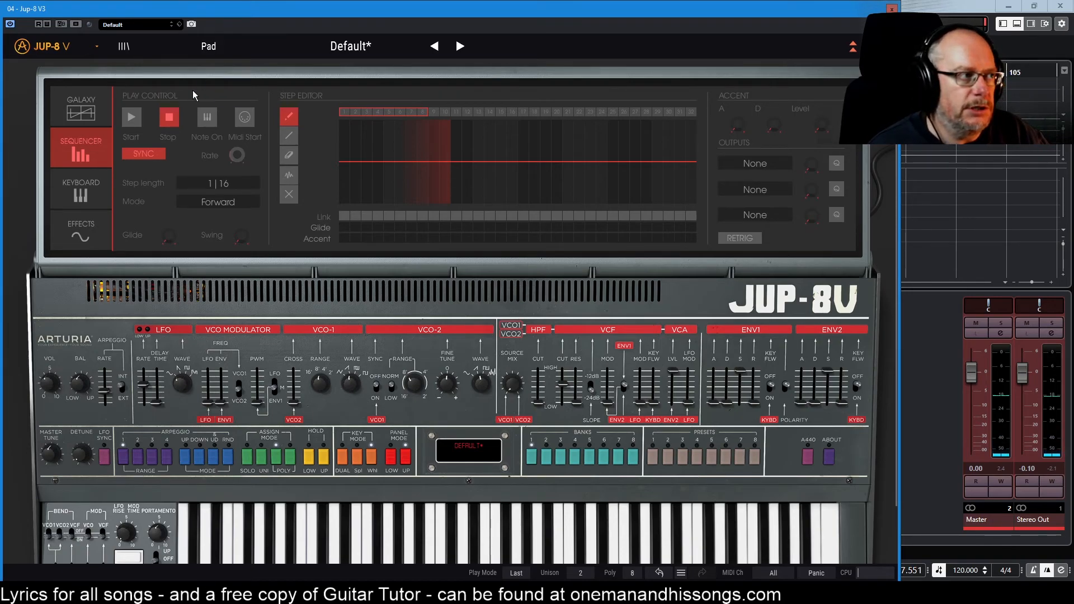
pyautogui.click(206, 115)
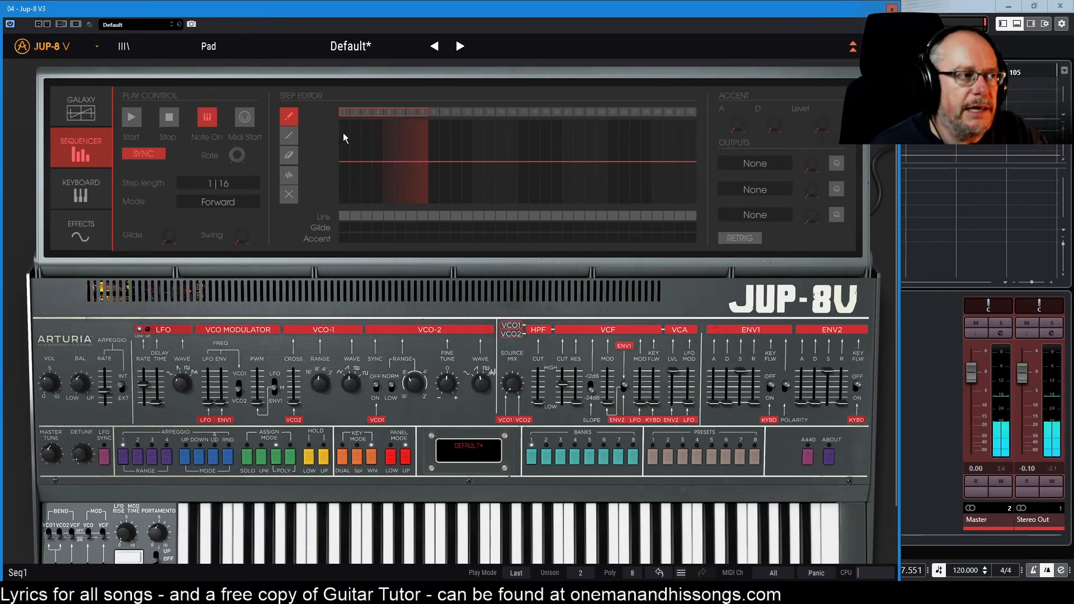
pyautogui.moveTo(424, 140)
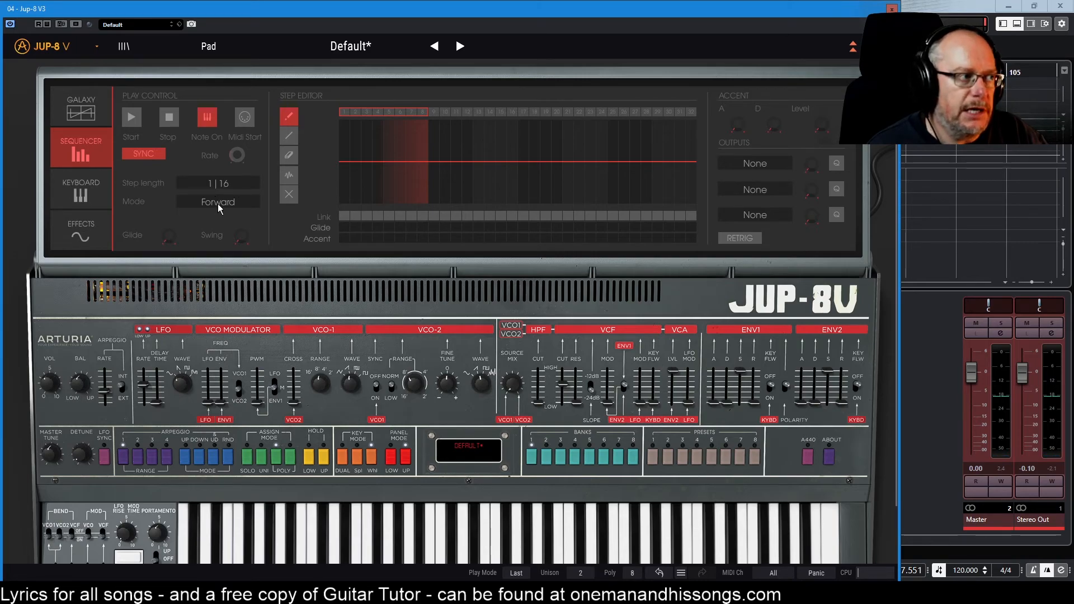
# Try a sequencer step length of 1|8 with the playback mode set to Backward
pyautogui.click(224, 184)
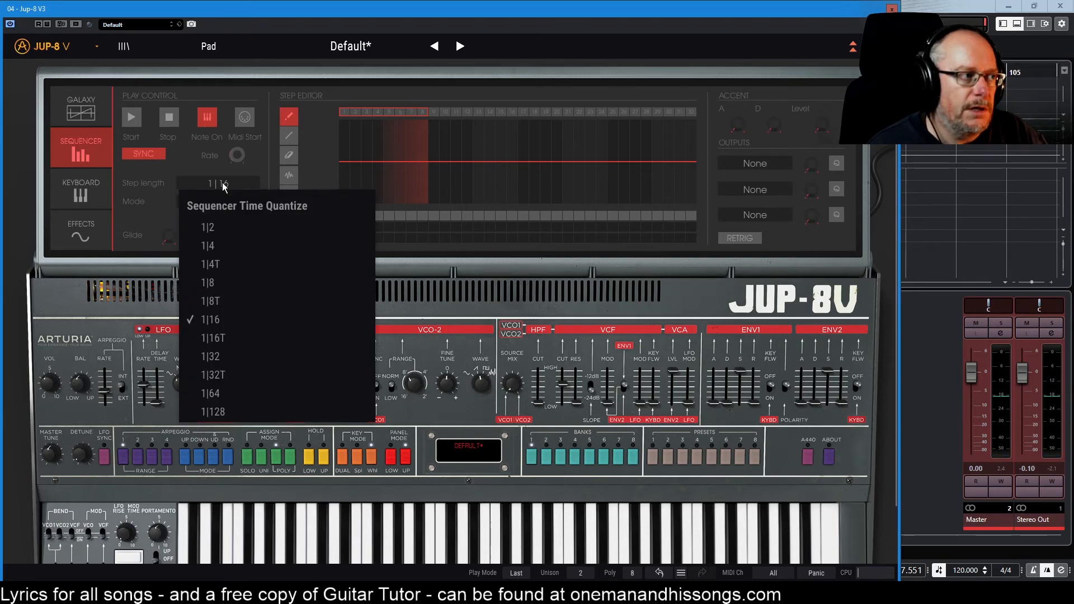
pyautogui.click(220, 284)
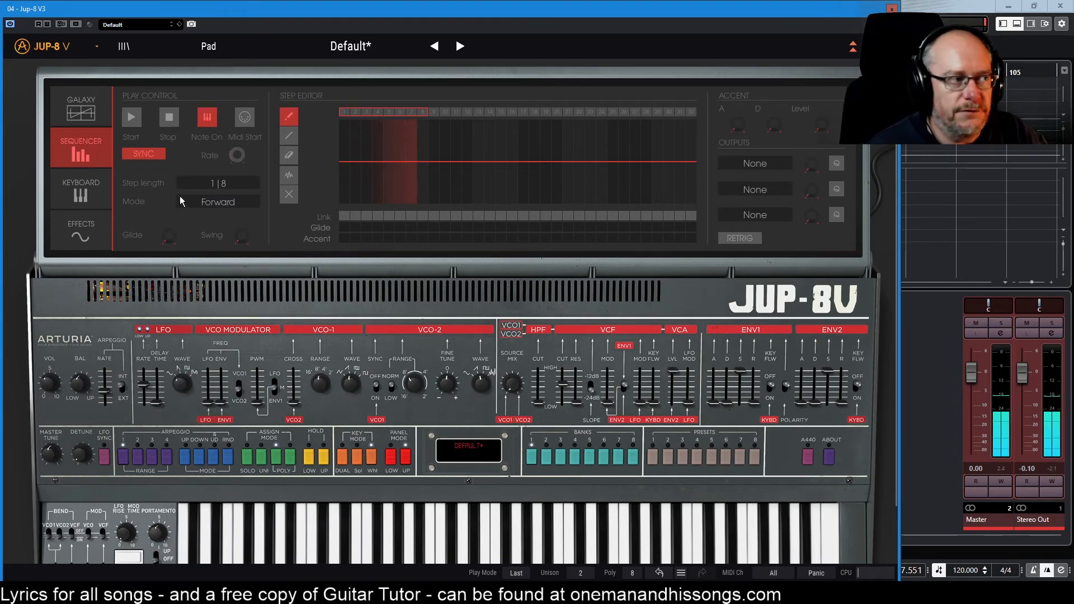
pyautogui.click(218, 202)
pyautogui.click(226, 264)
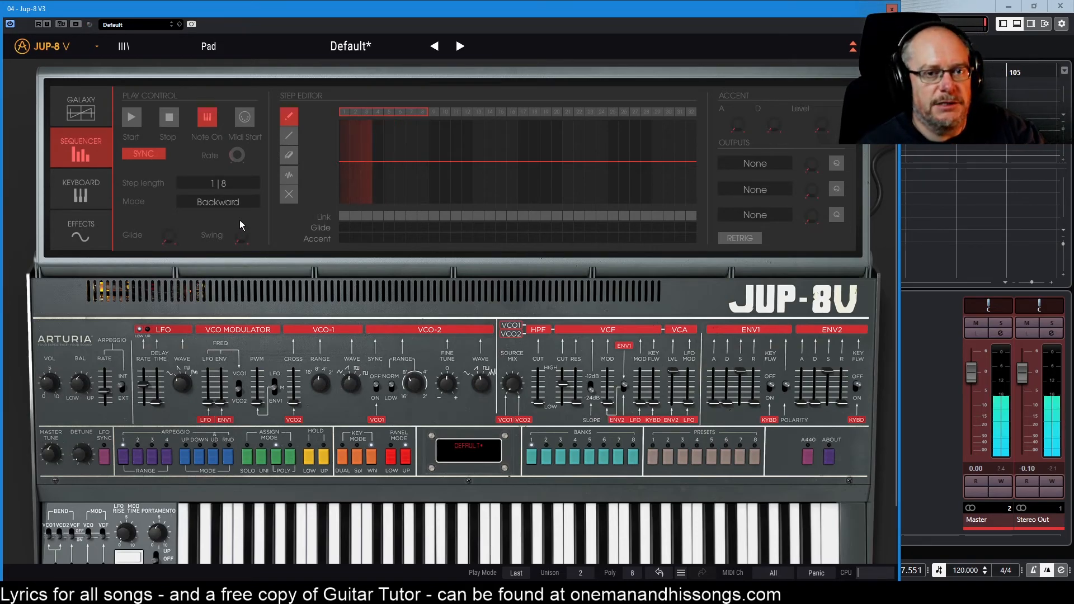
# Restore the sequencer's playback mode to Forward and its step length to 1|16
pyautogui.click(228, 209)
pyautogui.click(232, 244)
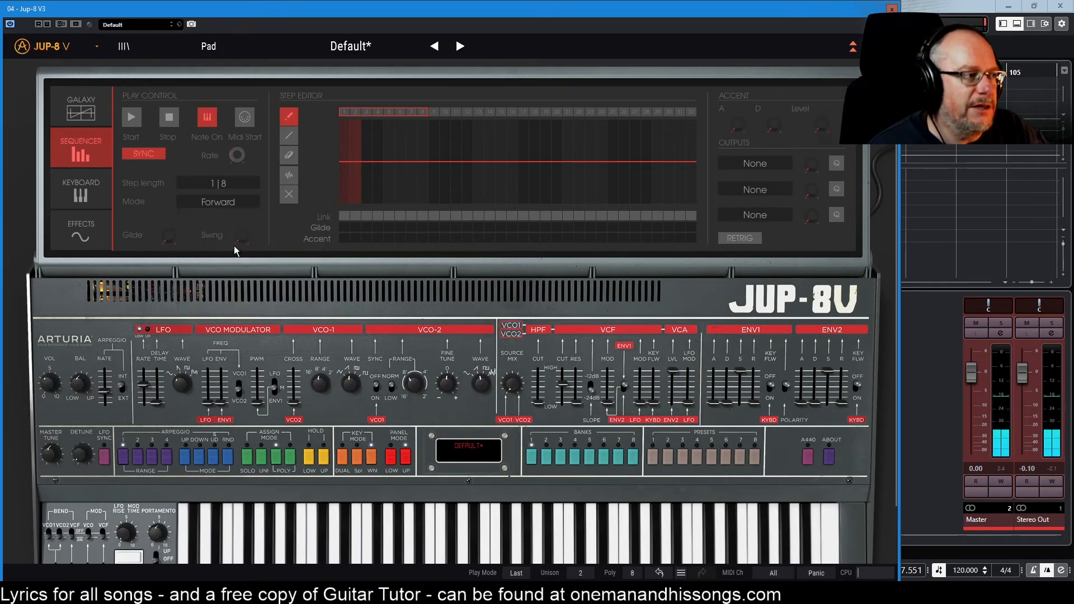
pyautogui.click(222, 186)
pyautogui.click(235, 312)
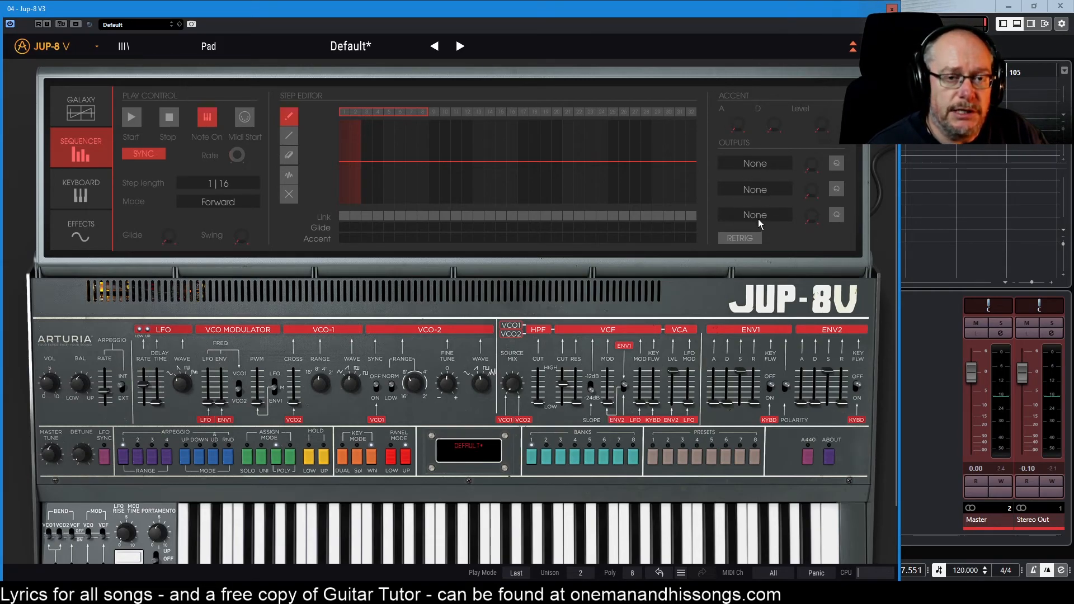
# Assign VCO1 Pitch as the destination of the sequencer's first output
pyautogui.moveTo(602, 174)
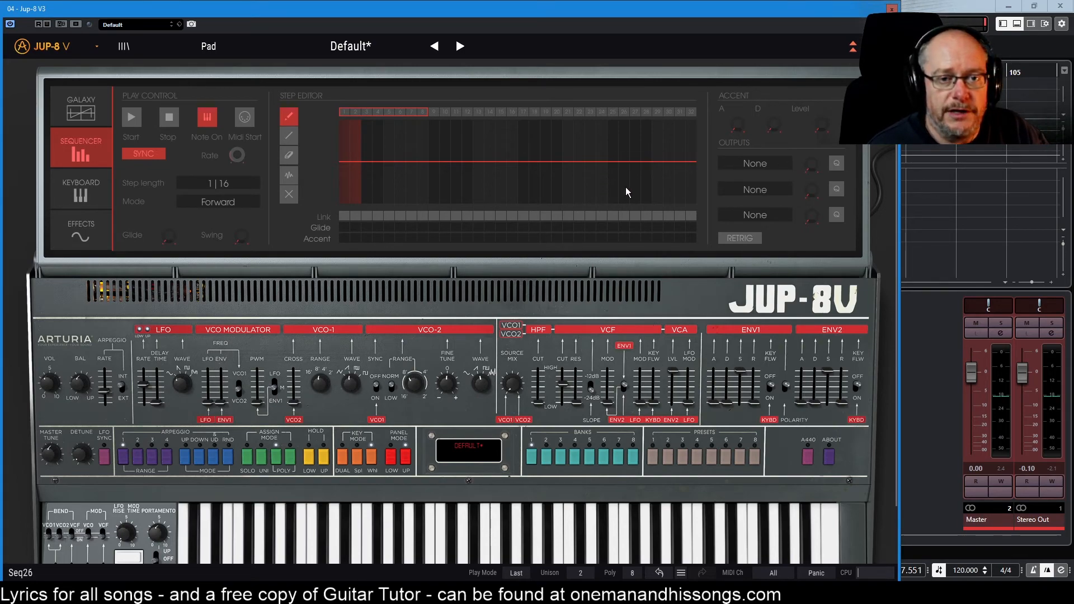
pyautogui.click(764, 166)
pyautogui.click(764, 225)
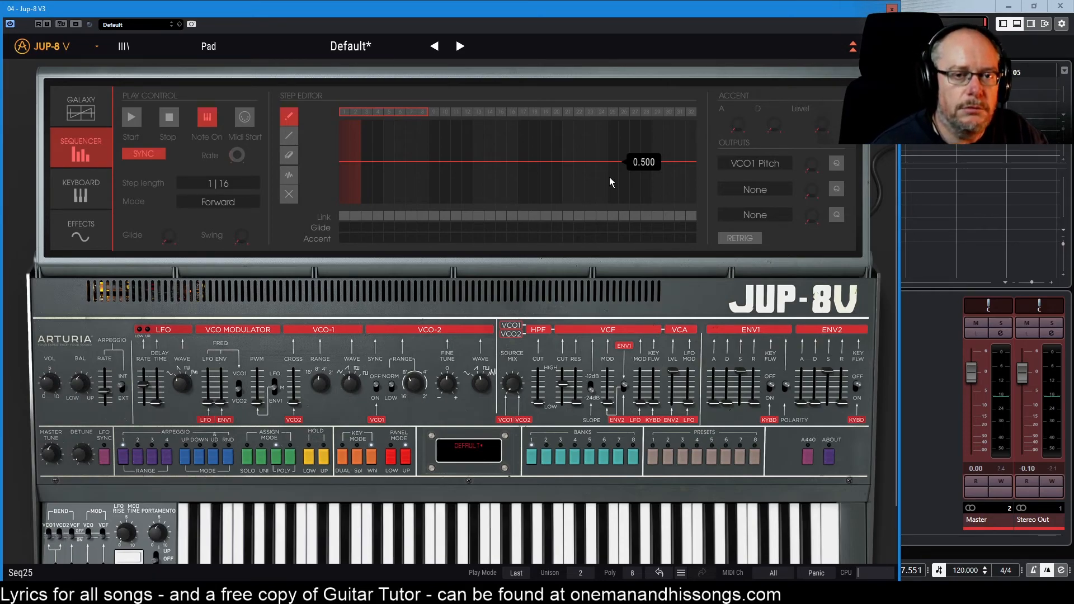
pyautogui.moveTo(772, 123)
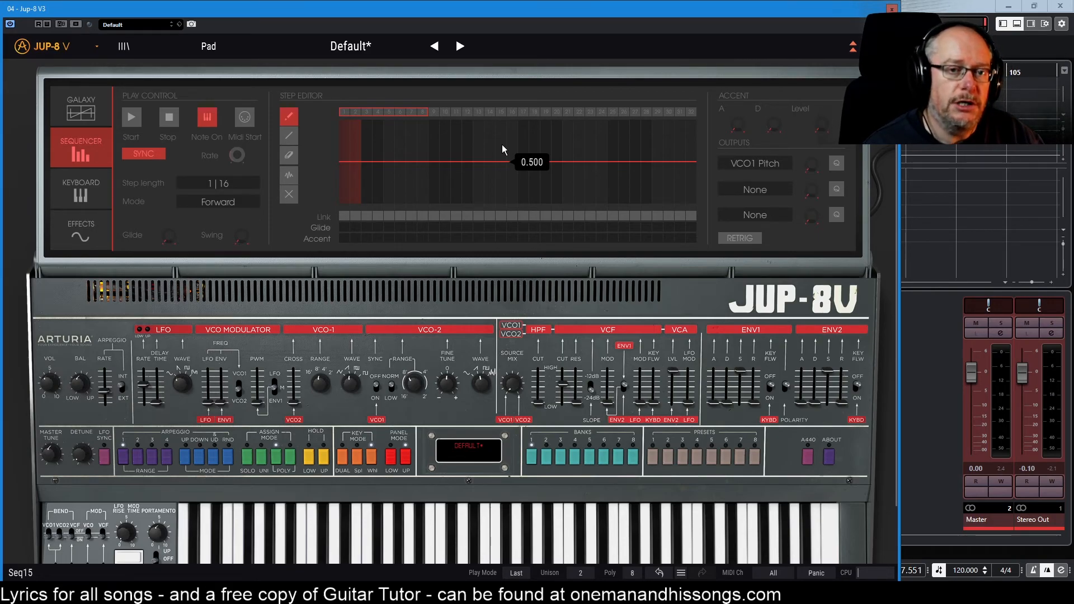
# Try different levels above and below the centre line on the first sequencer step
pyautogui.click(344, 155)
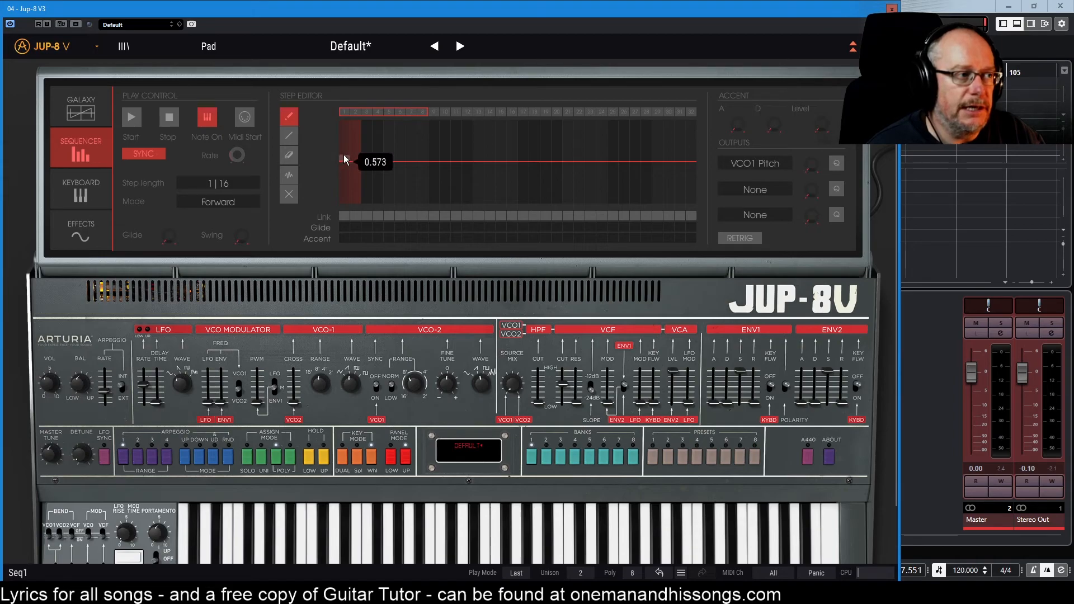
pyautogui.moveTo(344, 134); pyautogui.dragTo(341, 179)
pyautogui.doubleClick(343, 180)
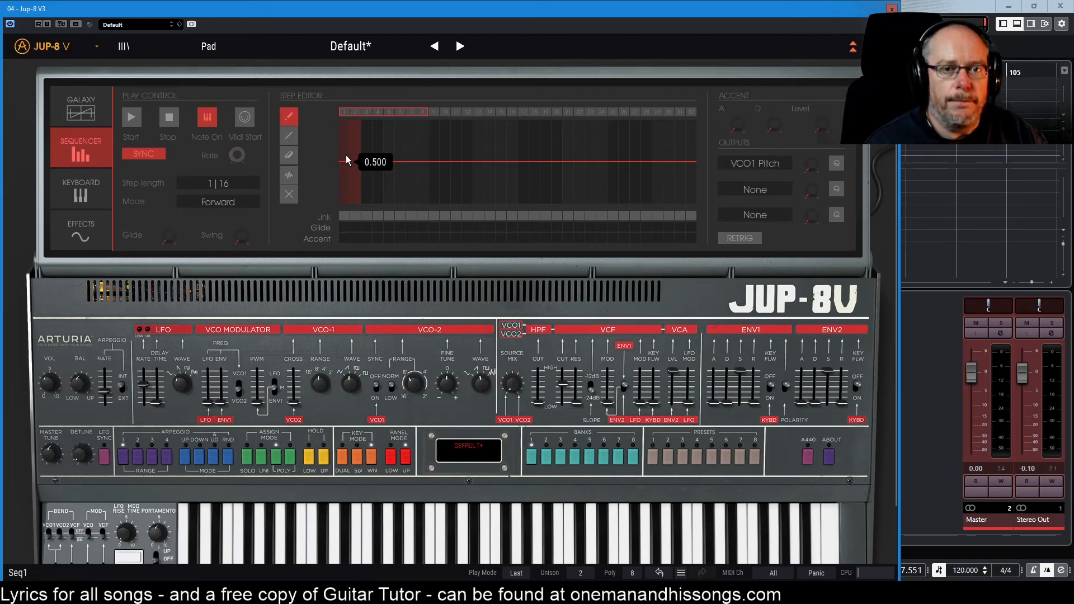
pyautogui.moveTo(344, 155)
pyautogui.mouseDown()
pyautogui.moveTo(342, 126)
pyautogui.moveTo(337, 151)
pyautogui.mouseUp()
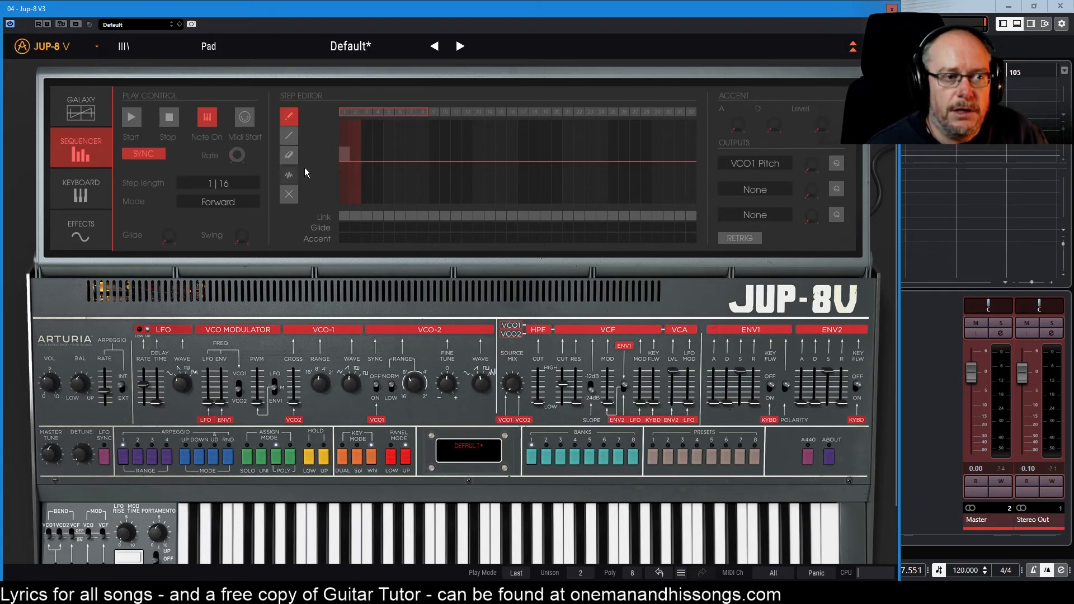
# Turn on quantization for the VCO1 Pitch output and try several raised levels on the first sequencer step
pyautogui.click(837, 163)
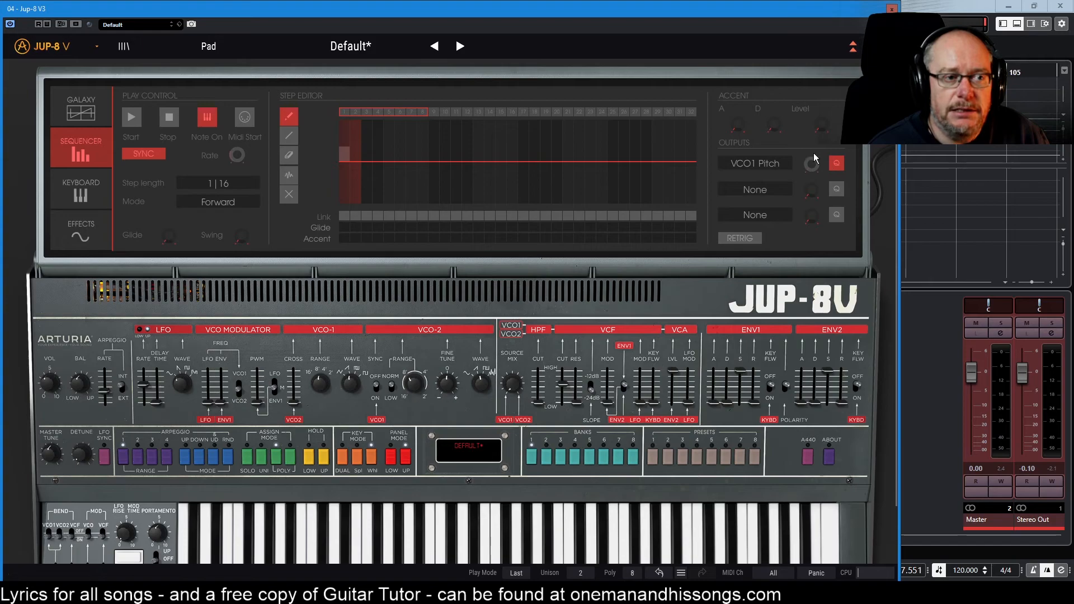
pyautogui.moveTo(806, 159)
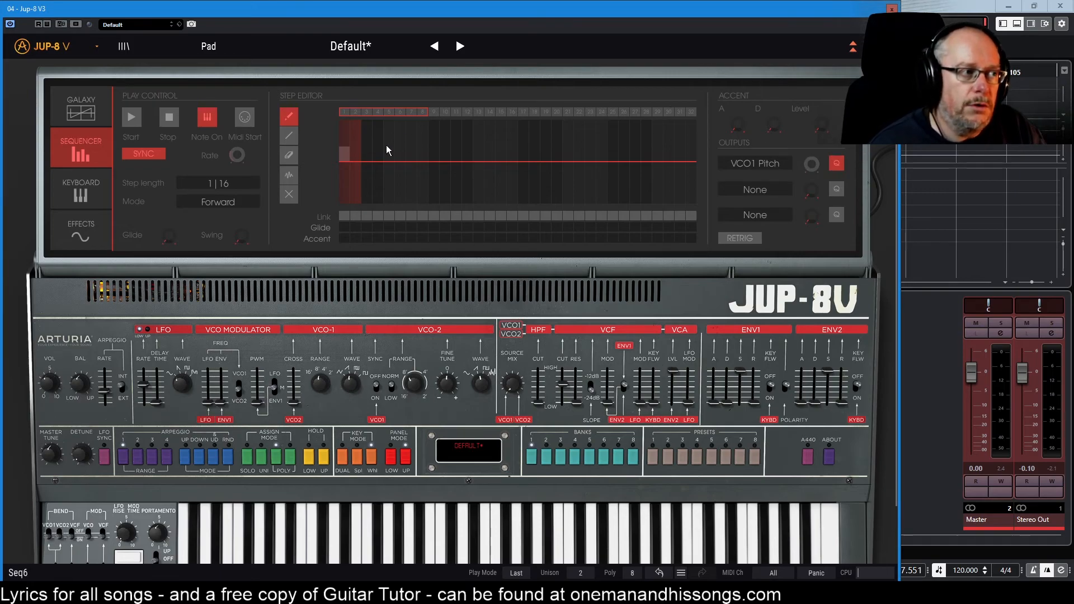
pyautogui.moveTo(343, 153); pyautogui.dragTo(336, 139)
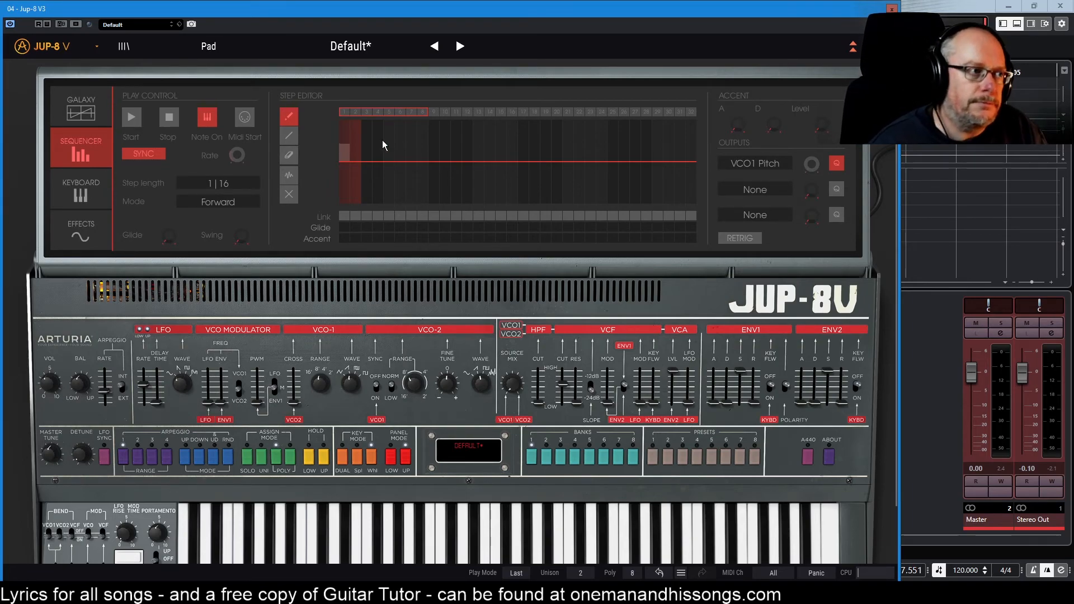
pyautogui.moveTo(347, 147)
pyautogui.mouseDown()
pyautogui.moveTo(344, 172)
pyautogui.moveTo(344, 143)
pyautogui.mouseUp()
pyautogui.moveTo(359, 138)
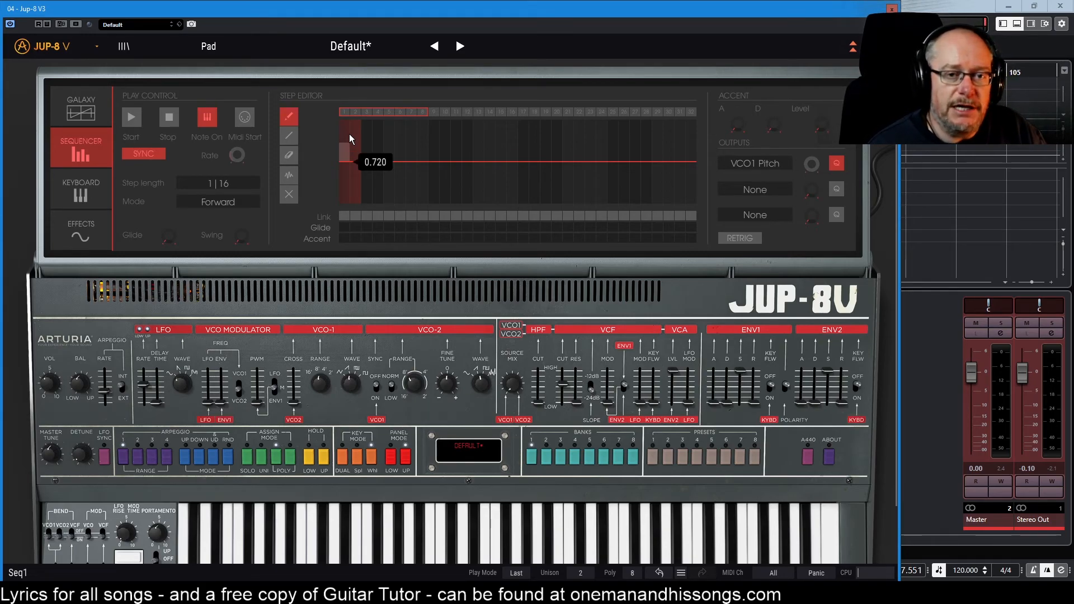
pyautogui.click(344, 158)
pyautogui.moveTo(345, 157)
pyautogui.mouseDown()
pyautogui.moveTo(343, 177)
pyautogui.moveTo(343, 145)
pyautogui.mouseUp()
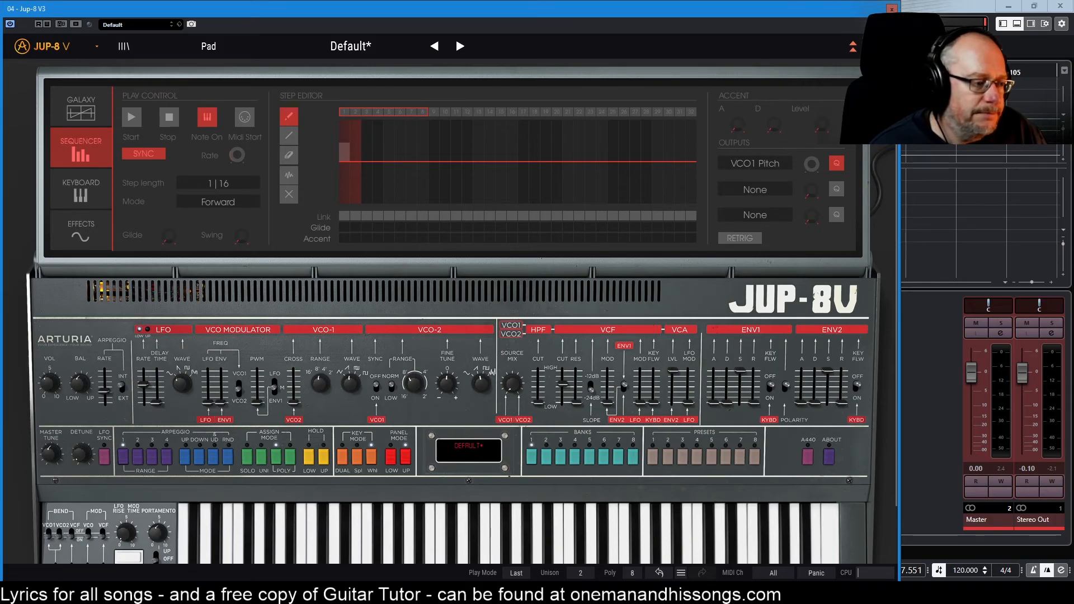
# Consult the Jupiter 8 text file of semitone offsets and their step value ranges, leaving the synth window for it
pyautogui.click(891, 9)
pyautogui.moveTo(1073, 6); pyautogui.dragTo(677, 17)
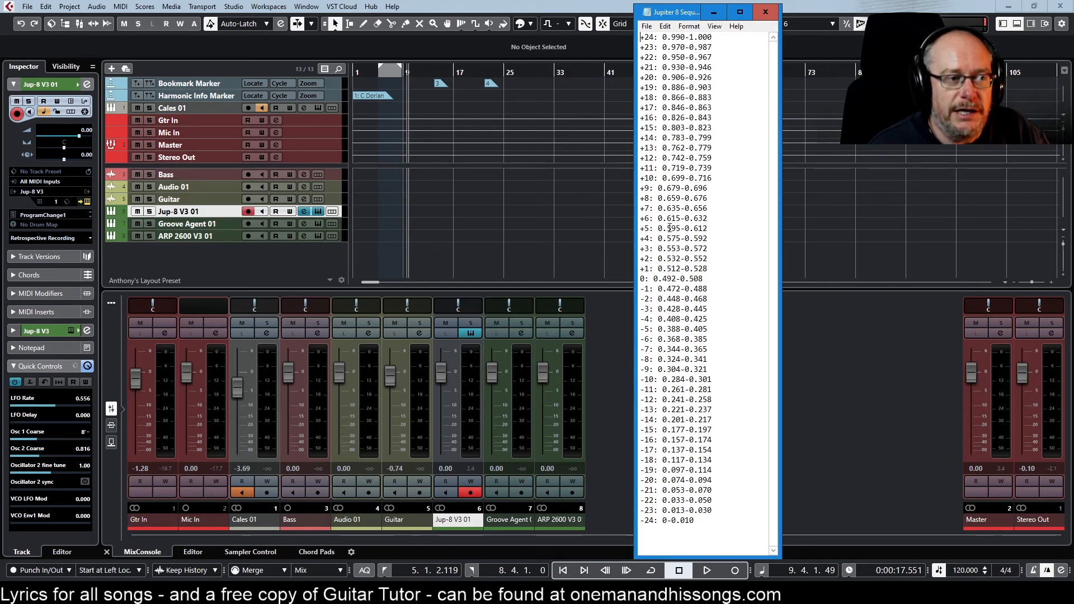
pyautogui.click(610, 317)
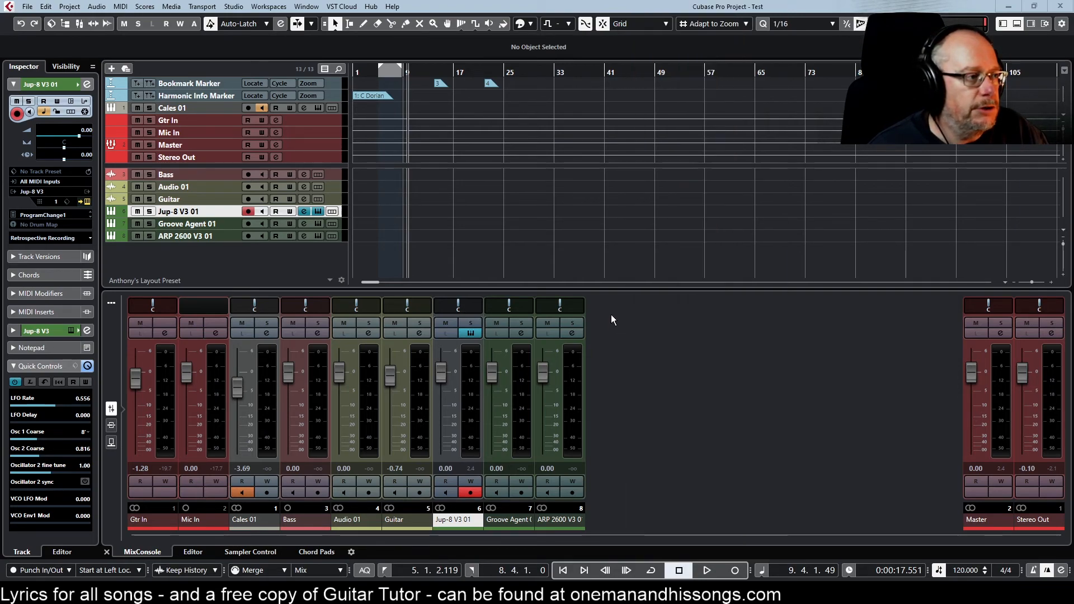
# Back in the Jup-8 V, return the first sequencer step to 0.500 and raise the second step slightly above the centre line
pyautogui.moveTo(343, 153)
pyautogui.moveTo(343, 157); pyautogui.dragTo(345, 179)
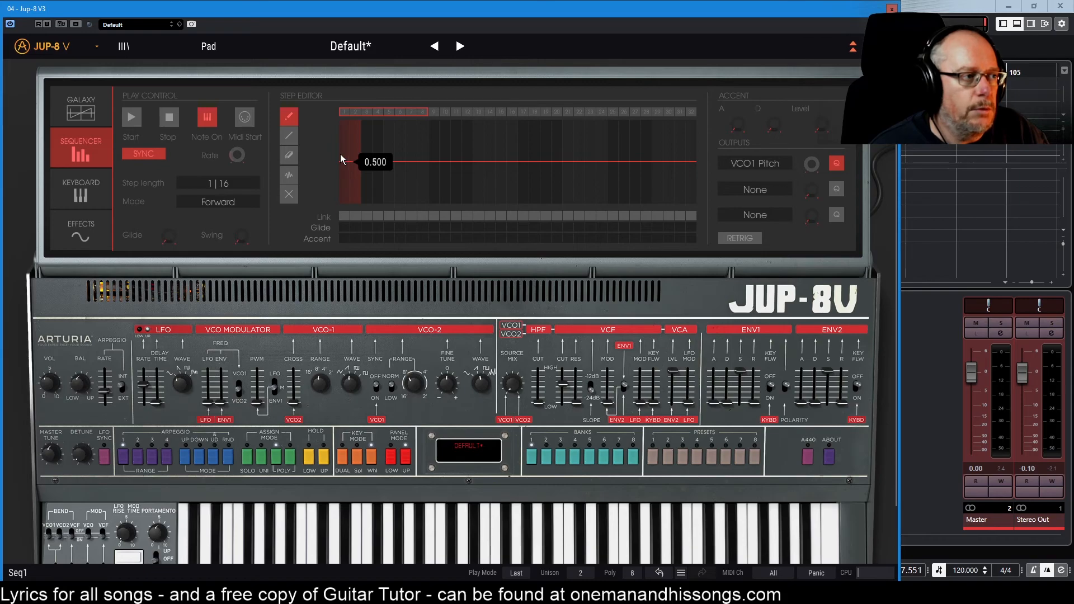
pyautogui.click(355, 149)
pyautogui.moveTo(357, 156); pyautogui.dragTo(356, 157)
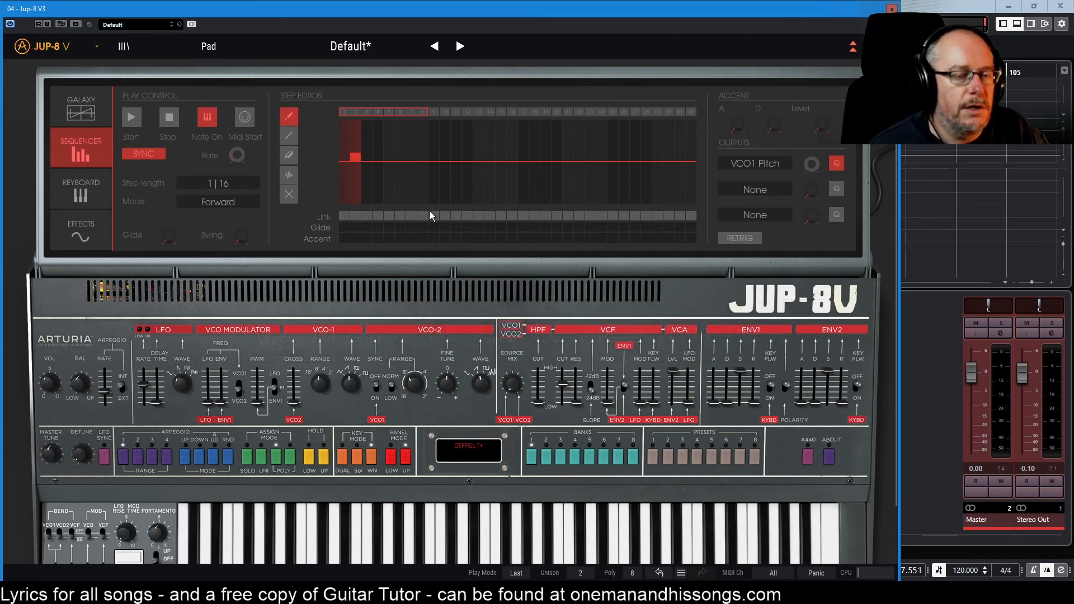
# Shorten the sequence to 2 steps and stop the sequencer after auditioning it
pyautogui.doubleClick(423, 113)
pyautogui.click(379, 114)
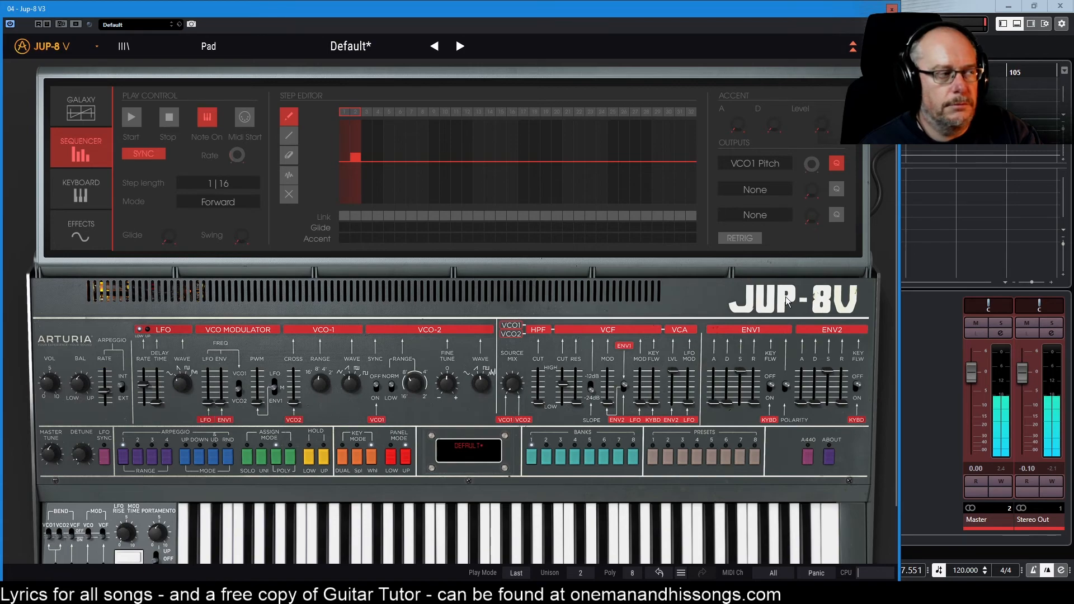
pyautogui.click(167, 119)
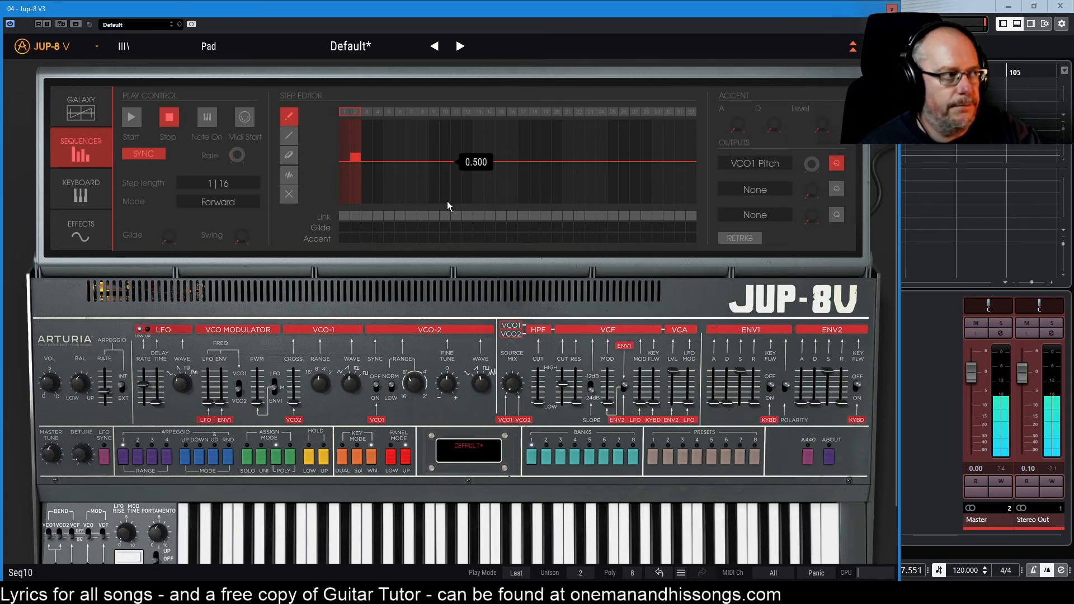
# Set the sequencer's step length to 1|8 and make it start on Note On
pyautogui.click(226, 184)
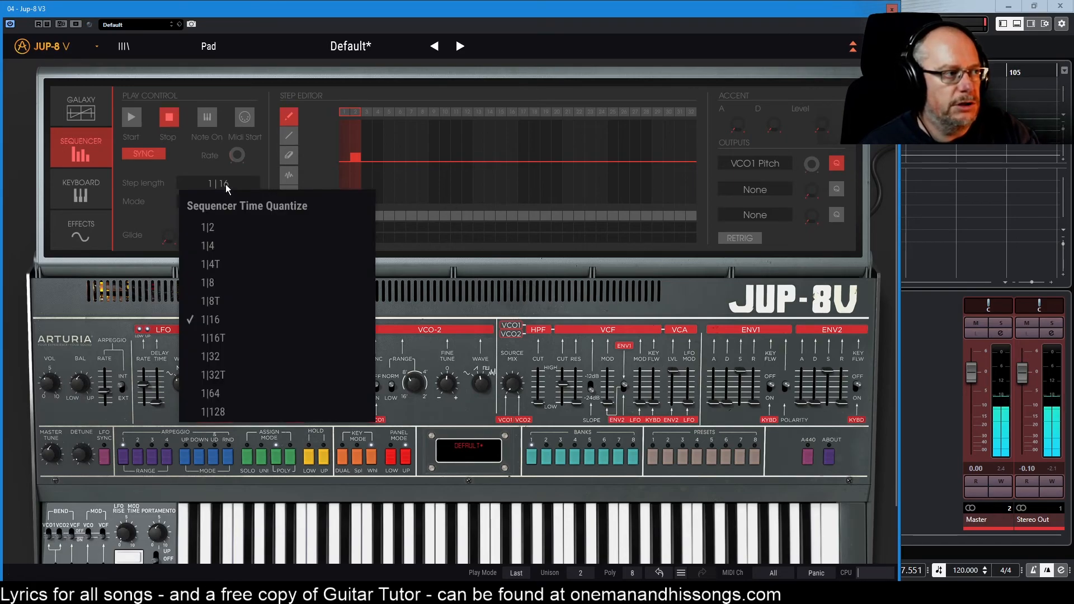
pyautogui.click(230, 283)
pyautogui.click(207, 118)
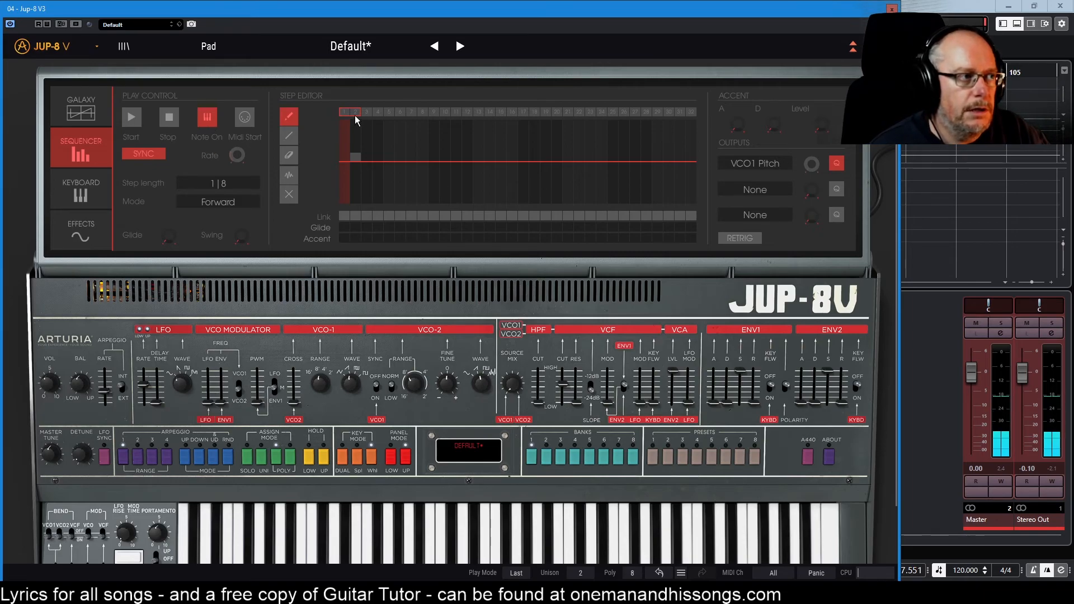
# Extend the sequence length to 4 steps
pyautogui.moveTo(356, 113); pyautogui.dragTo(342, 113)
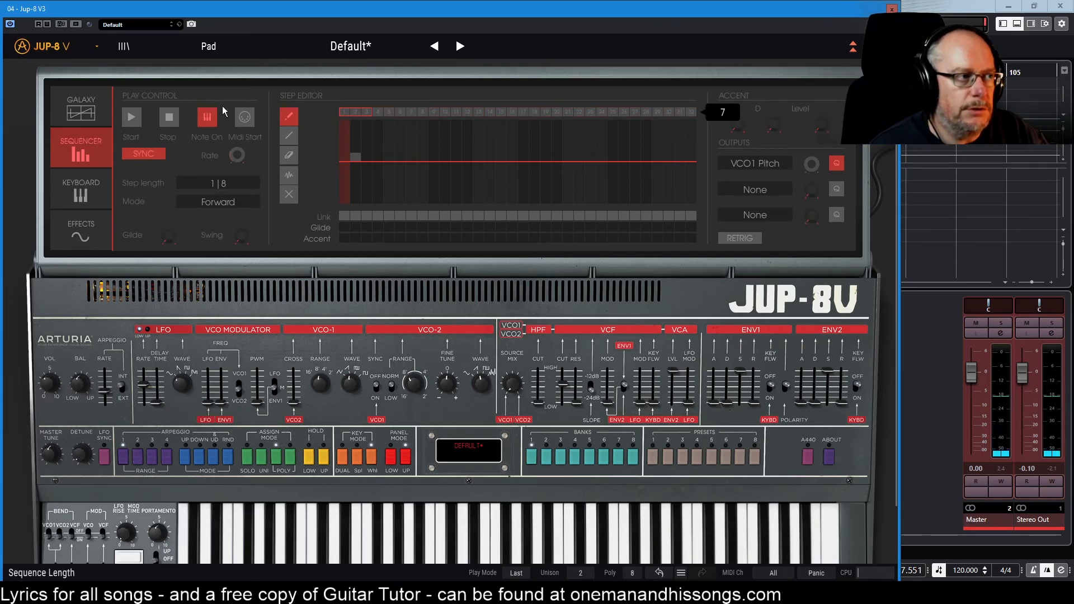
pyautogui.moveTo(249, 115)
pyautogui.mouseDown()
pyautogui.moveTo(237, 114)
pyautogui.moveTo(239, 103)
pyautogui.mouseUp()
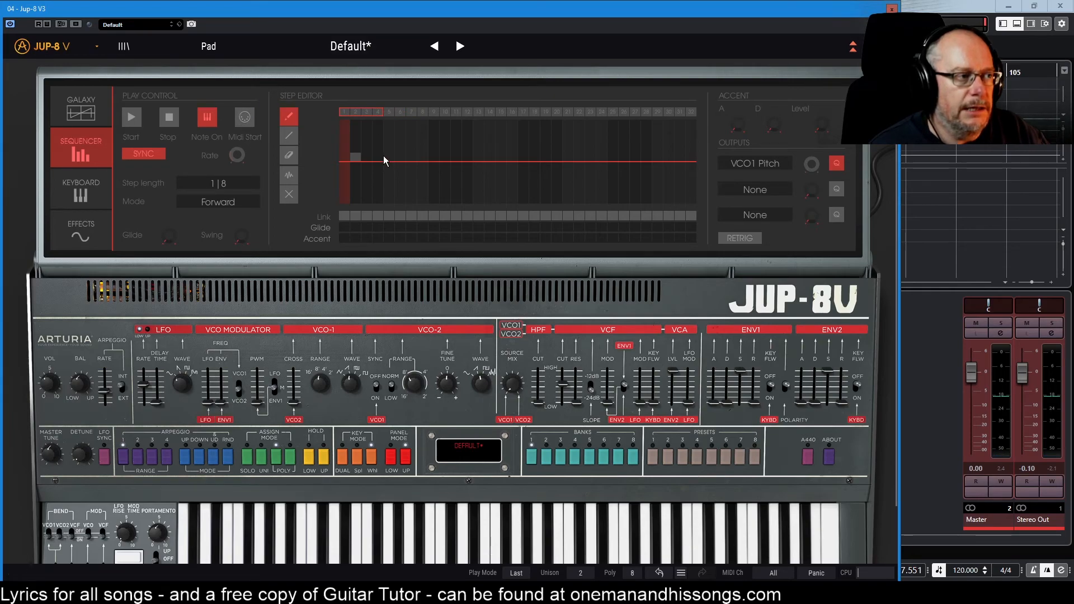
# Consult the semitone value list and raise the fourth sequencer step slightly above the centre line
pyautogui.moveTo(381, 159)
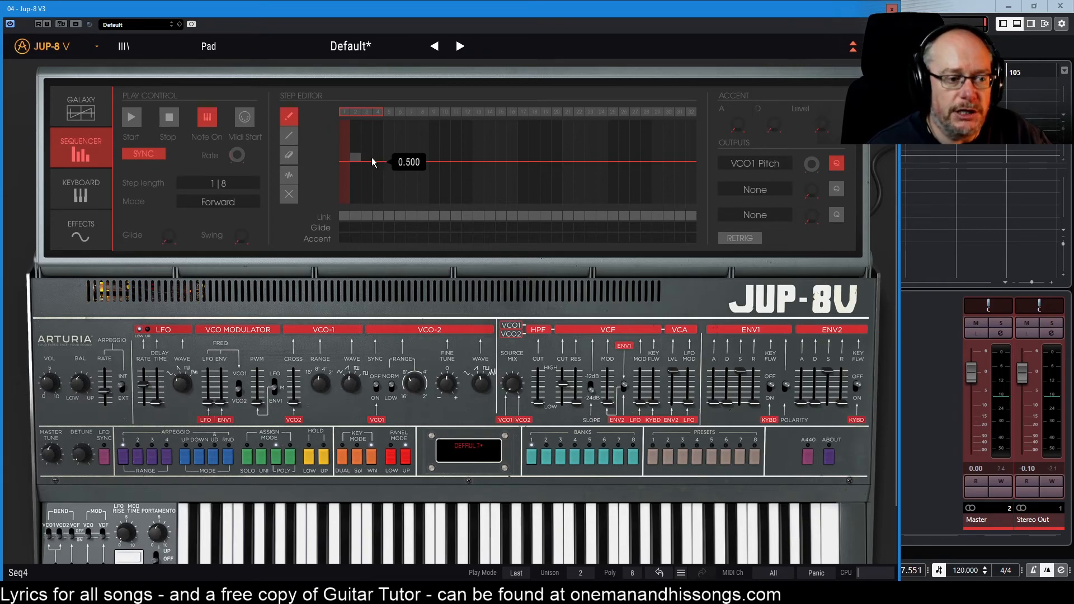
pyautogui.hotkey('alt', 'Tab')
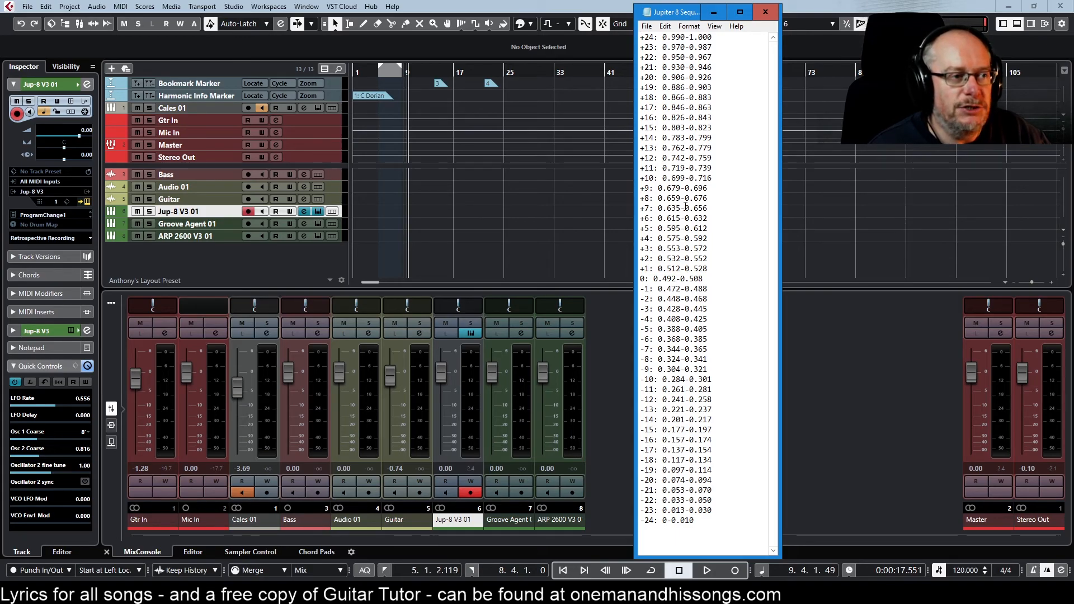
pyautogui.click(714, 11)
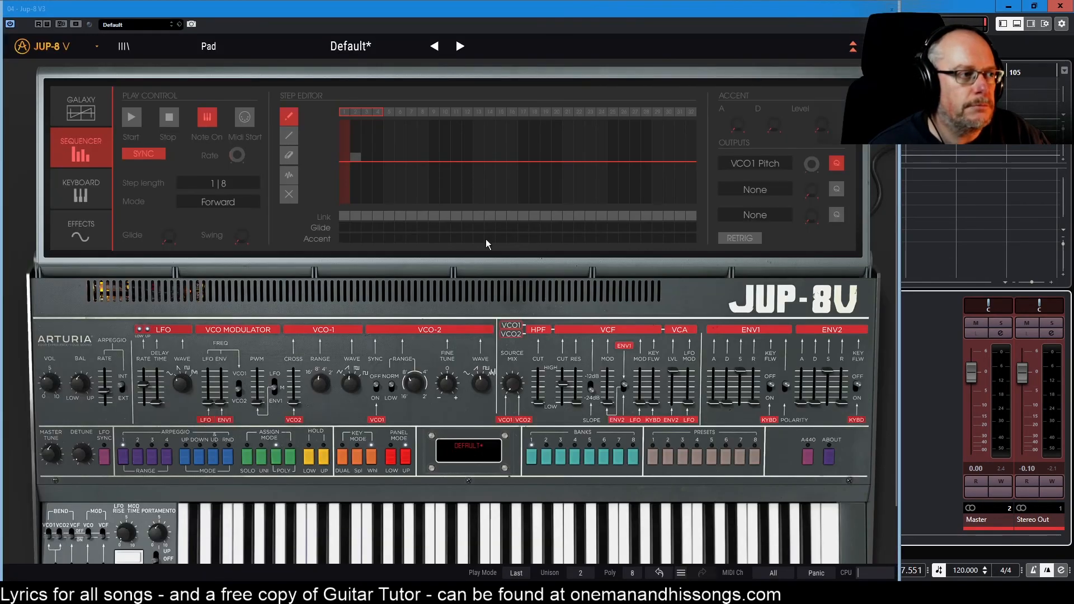
pyautogui.click(377, 149)
pyautogui.moveTo(378, 149); pyautogui.dragTo(379, 150)
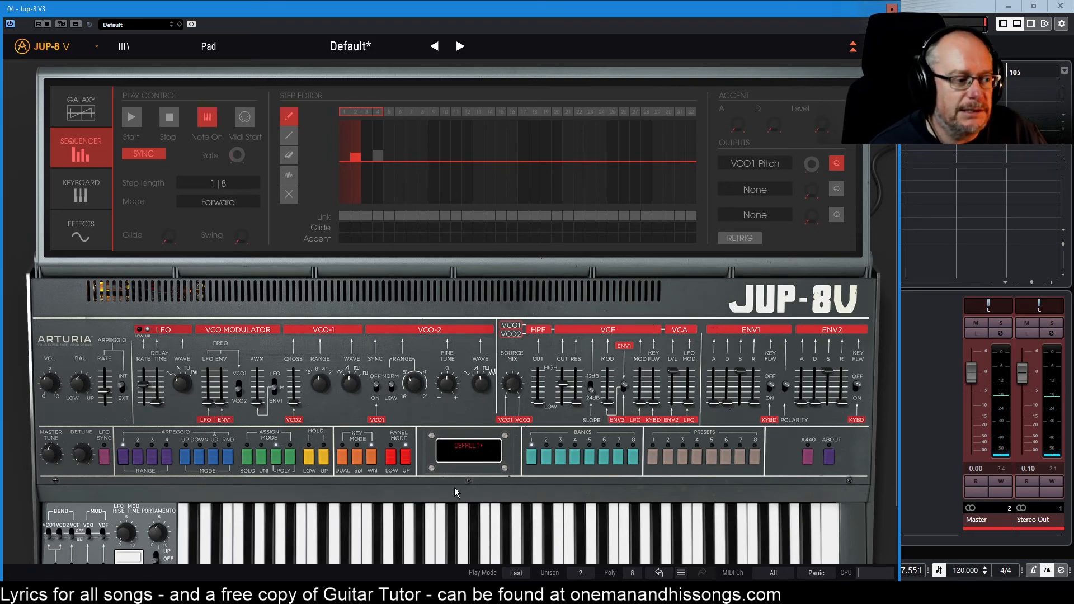
# Review the text list of step values for each semitone offset and return to the synthesizer
pyautogui.hotkey('alt', 'Tab')
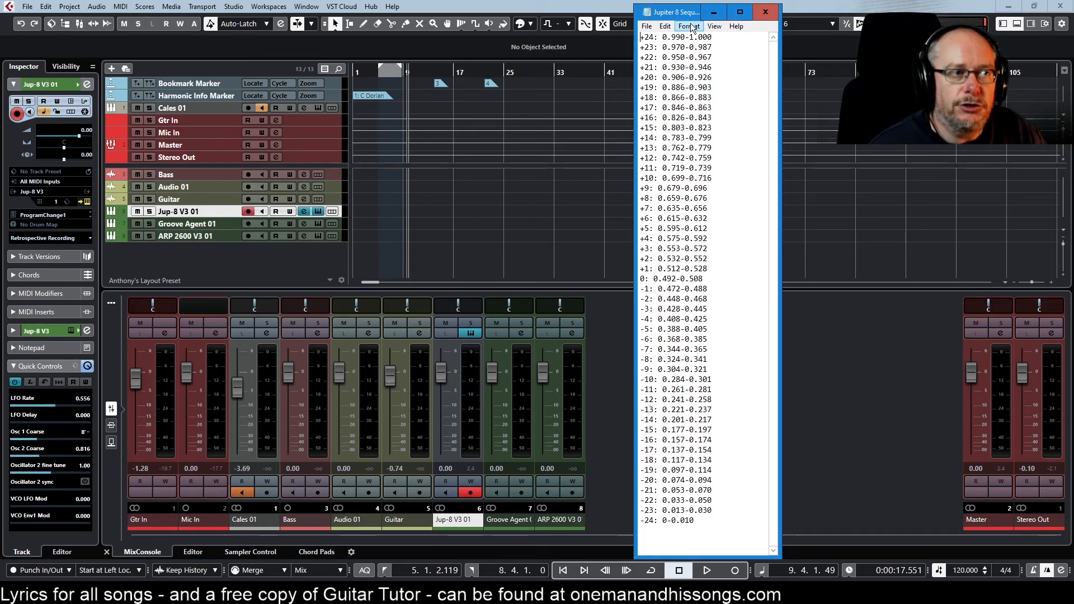
pyautogui.click(615, 347)
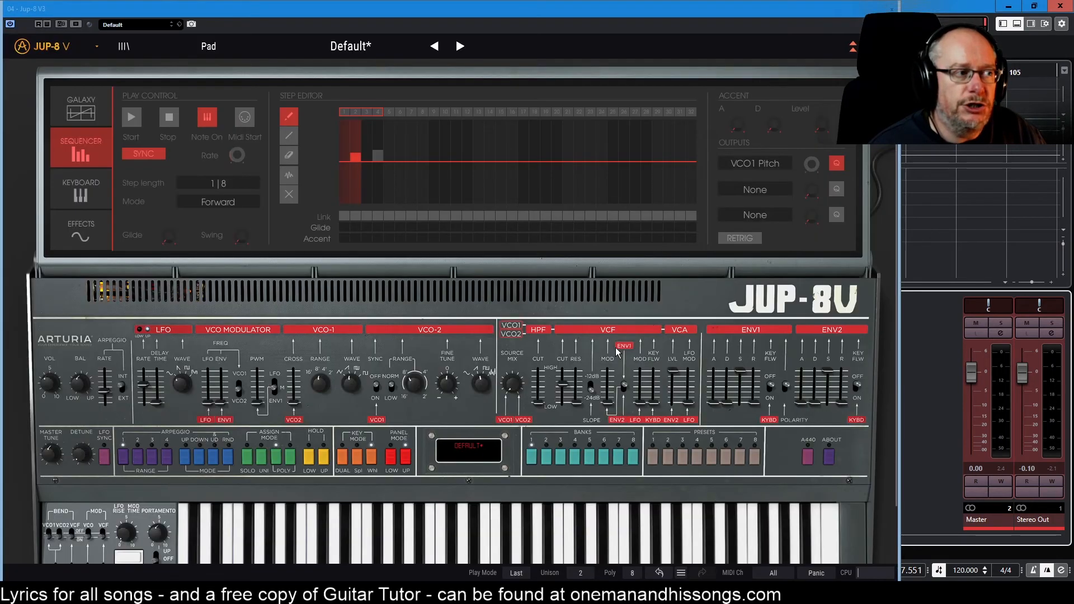
# Extend the sequence to 8 steps, with step 6 at its maximum and step 8 at its minimum
pyautogui.doubleClick(381, 110)
pyautogui.moveTo(401, 130); pyautogui.dragTo(397, 95)
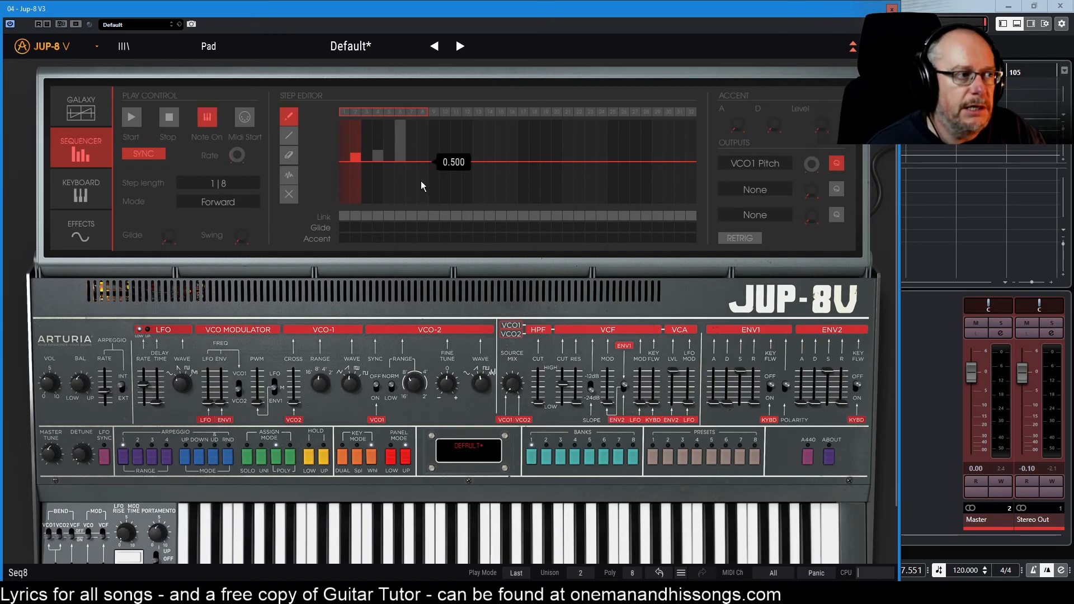
pyautogui.moveTo(425, 170); pyautogui.dragTo(422, 202)
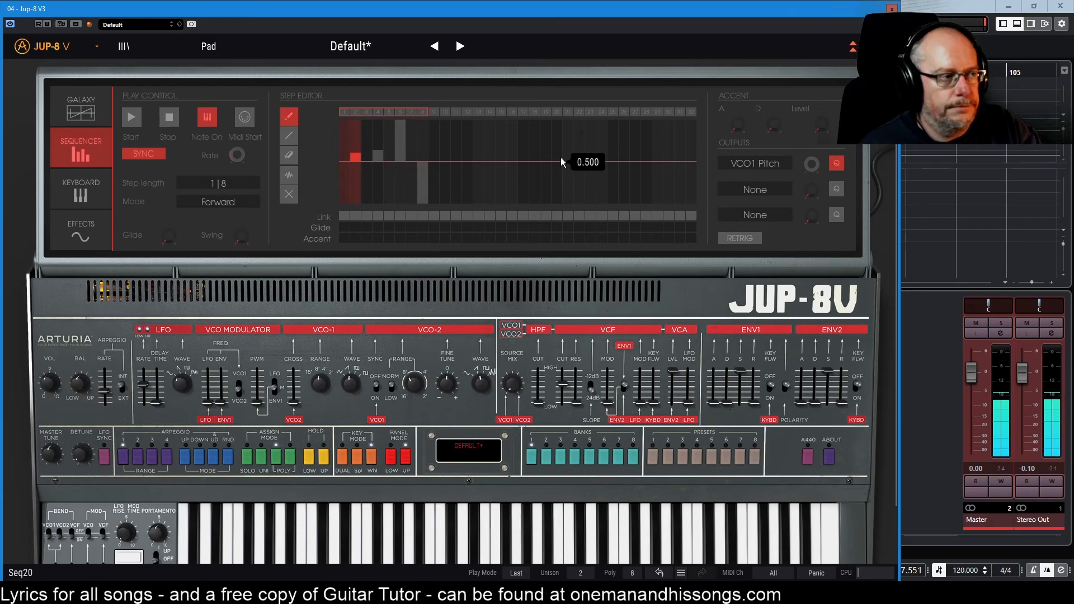
# Switch off quantise for the VCO1 Pitch output, try several modulation amounts including 0.844 and zero, and leave it partway up
pyautogui.click(837, 166)
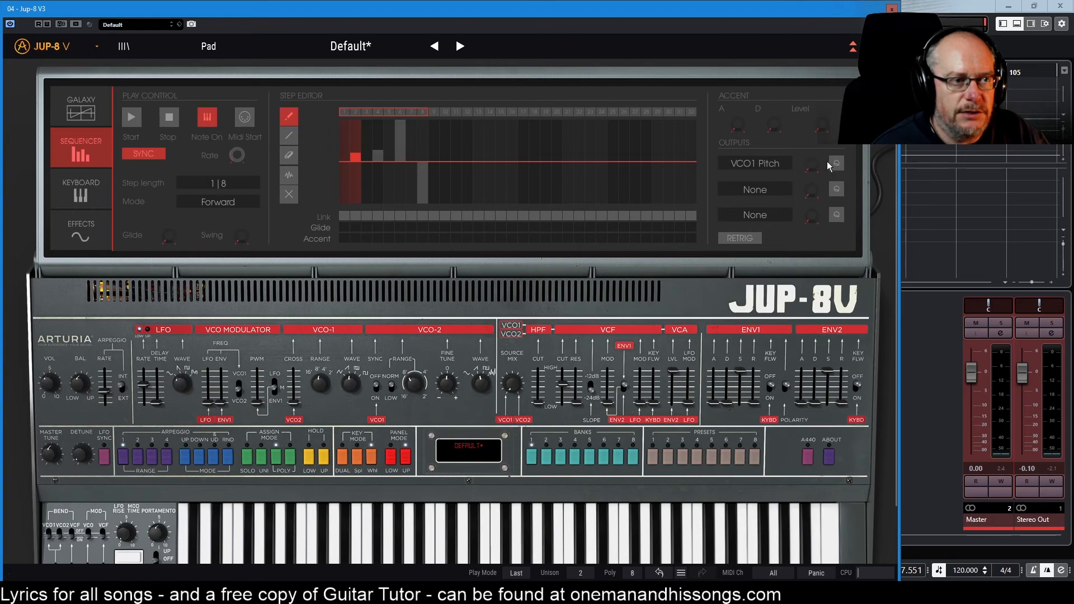
pyautogui.moveTo(805, 158)
pyautogui.moveTo(807, 170); pyautogui.dragTo(808, 160)
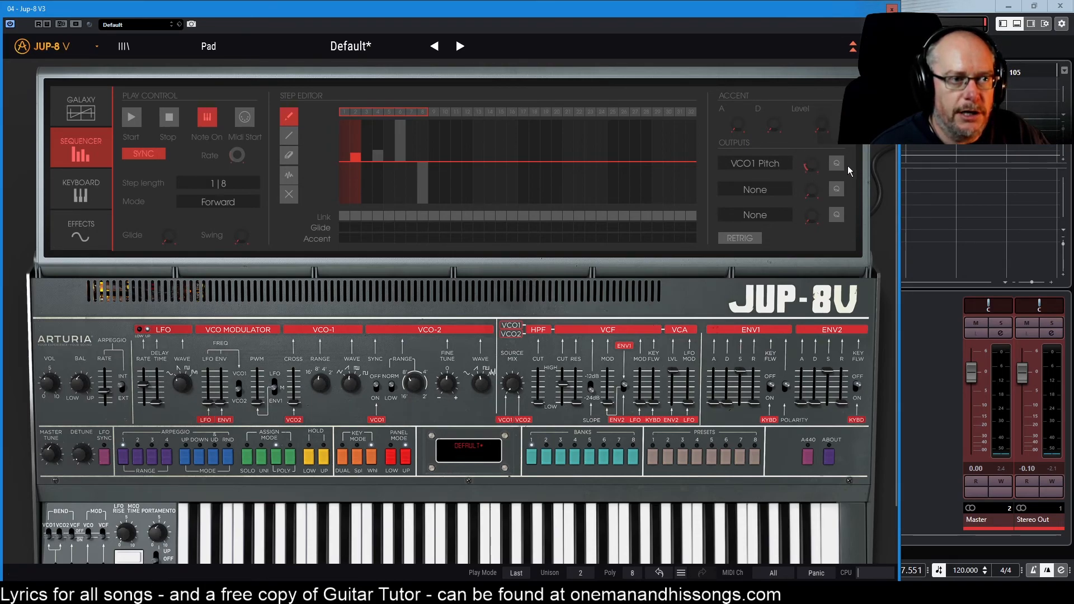
pyautogui.moveTo(807, 173); pyautogui.dragTo(808, 157)
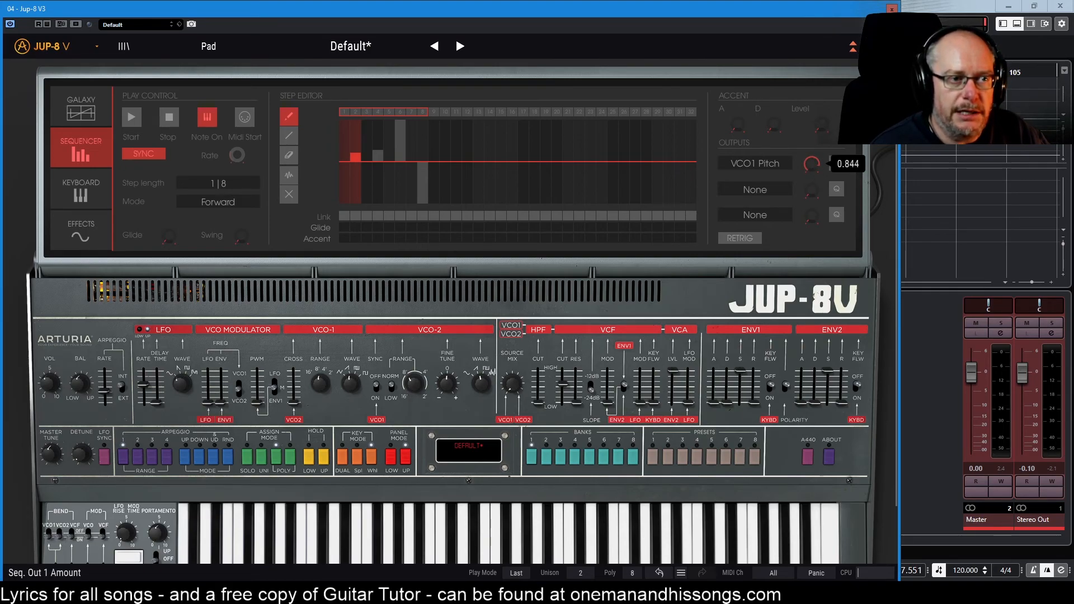
pyautogui.doubleClick(809, 162)
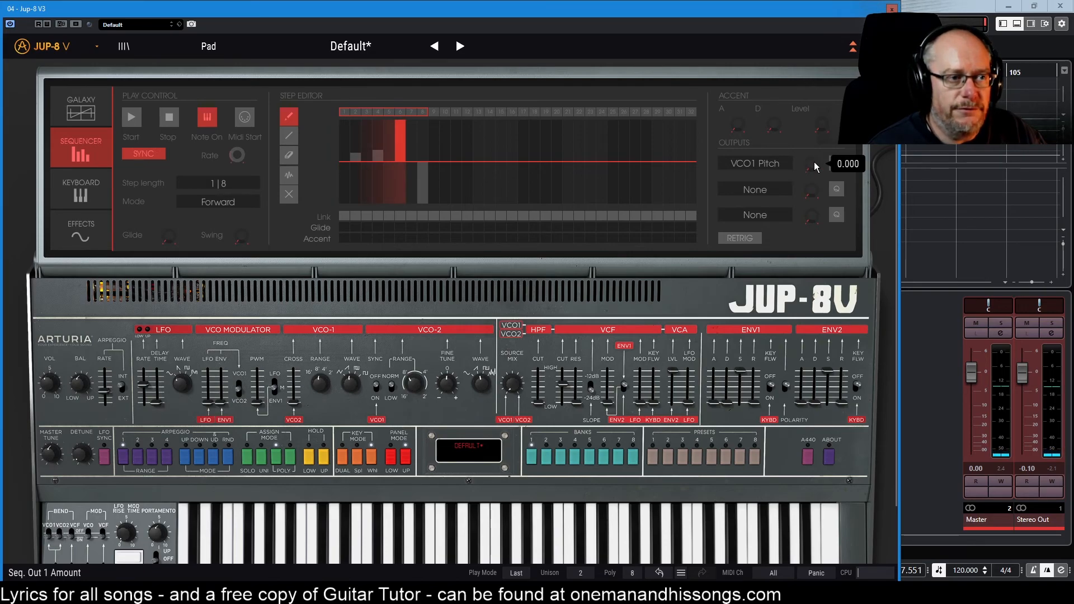
pyautogui.moveTo(812, 163); pyautogui.dragTo(814, 152)
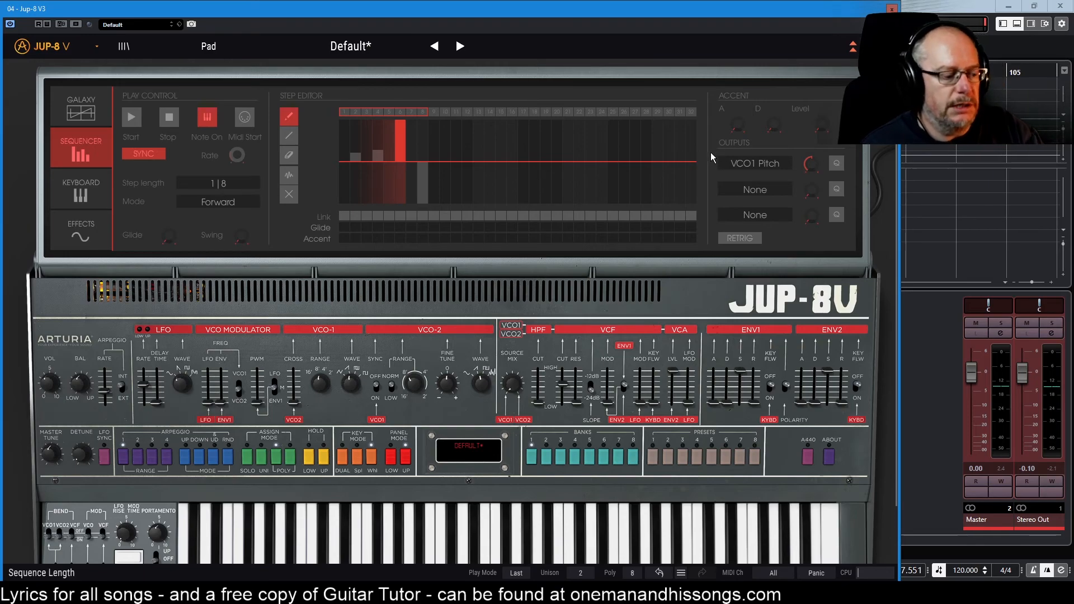
pyautogui.moveTo(581, 146)
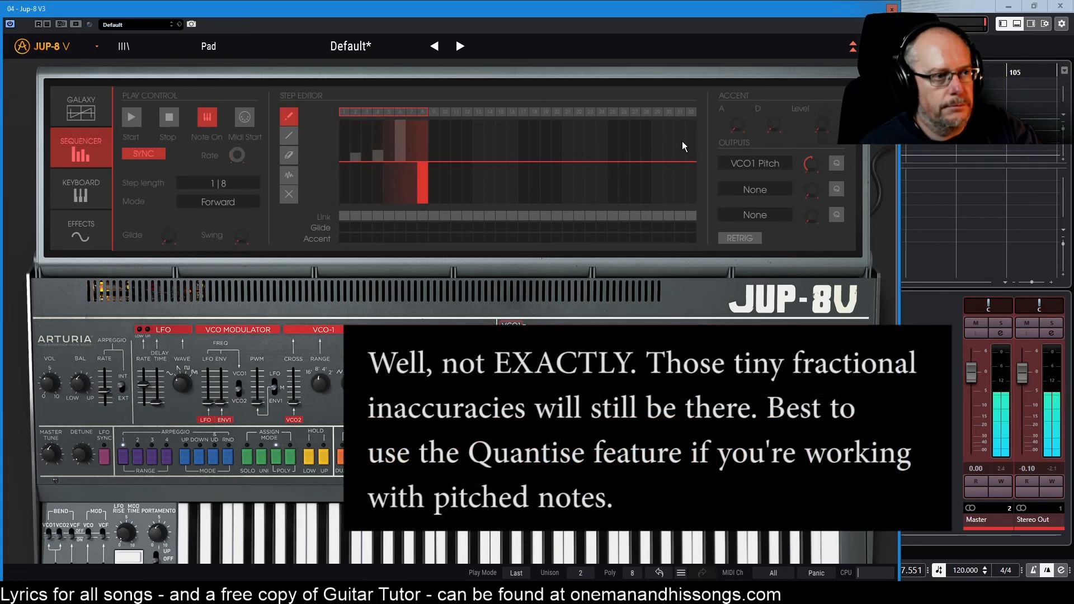
# Compare the VCO1 Pitch output with quantise on and off, and raise its unquantised amount to about full
pyautogui.click(837, 163)
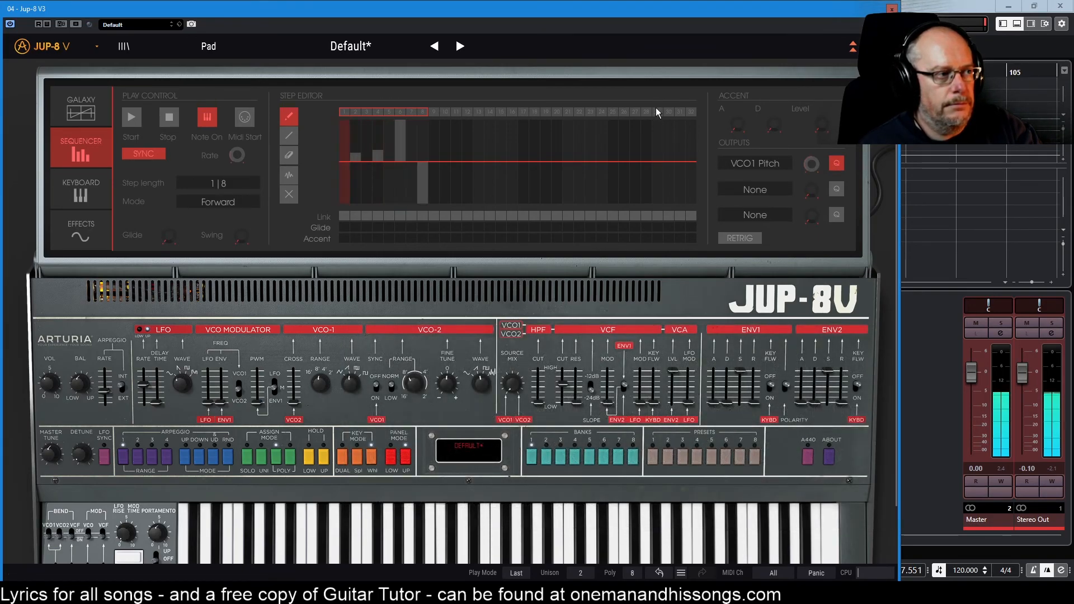
pyautogui.click(837, 164)
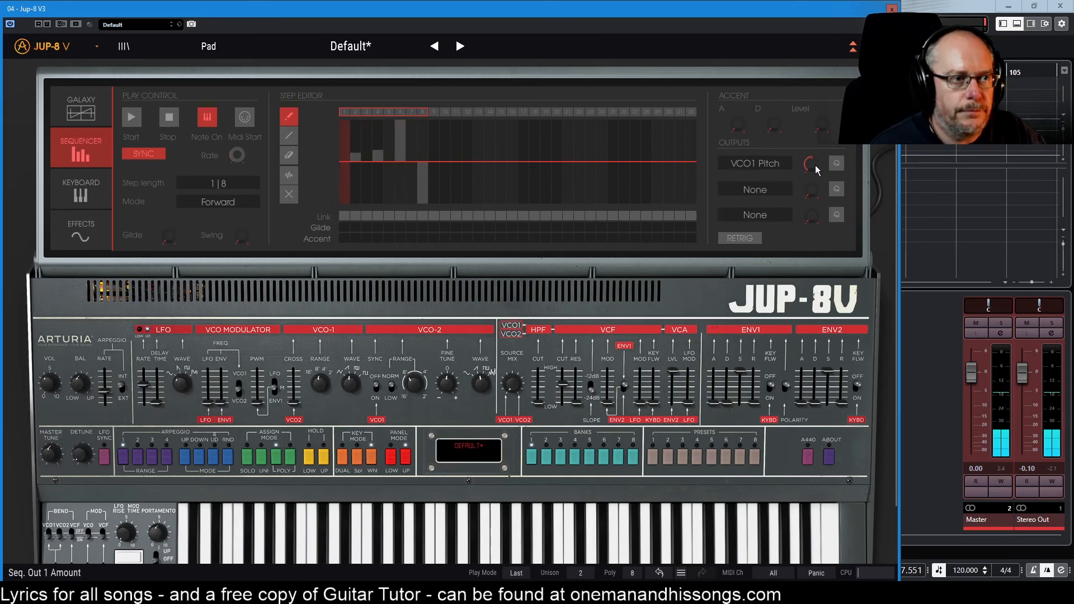
pyautogui.moveTo(815, 163)
pyautogui.moveTo(811, 164); pyautogui.dragTo(811, 108)
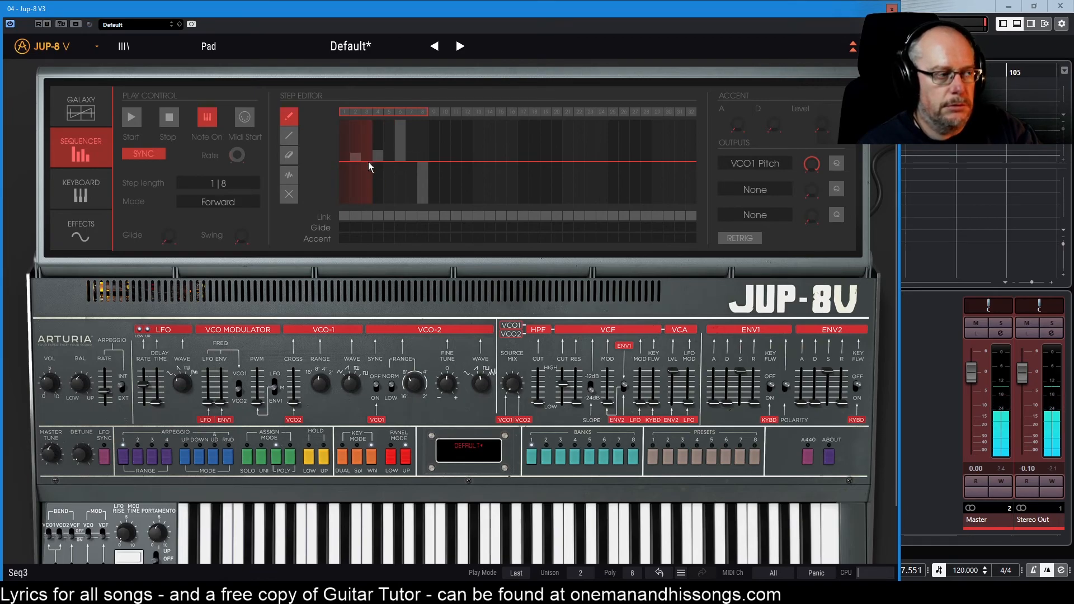
# Audition the VCO1 Pitch output at an amount of about 0.3, and restore the Note On trigger and output quantise
pyautogui.click(168, 118)
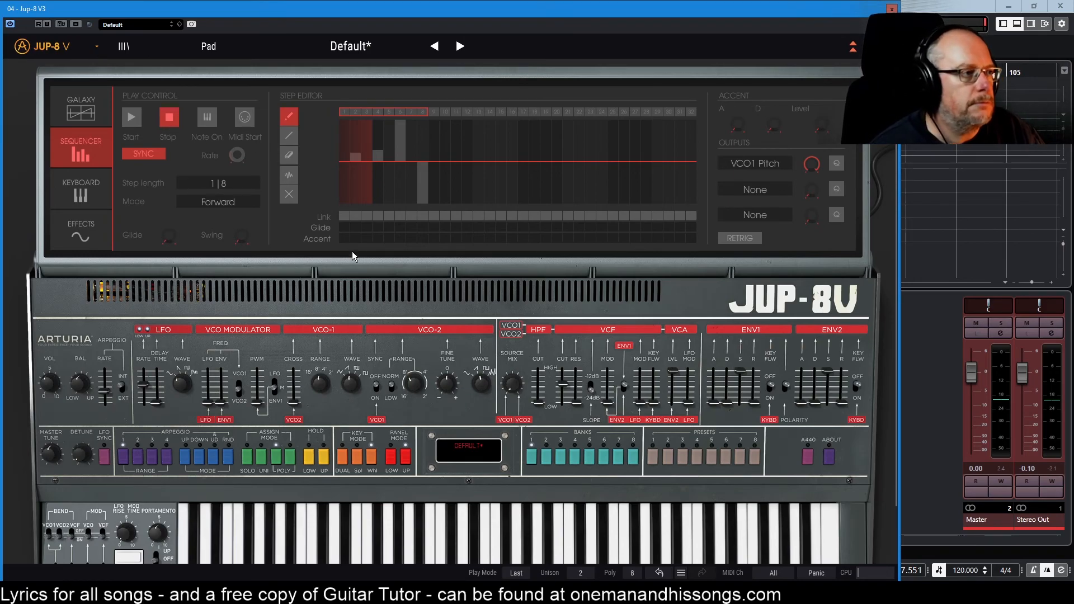
pyautogui.moveTo(811, 164)
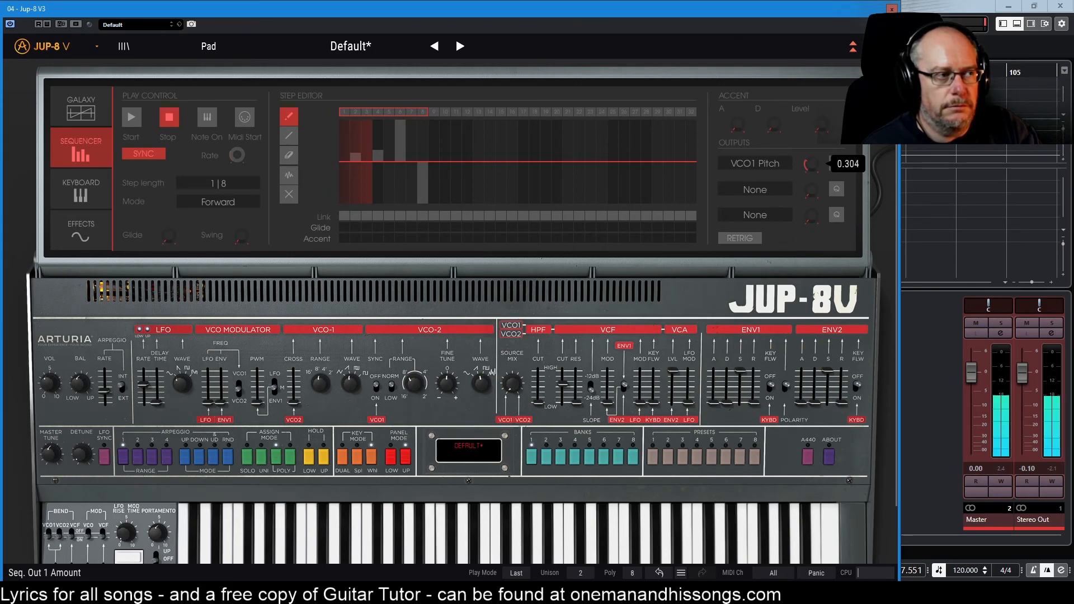
pyautogui.click(207, 118)
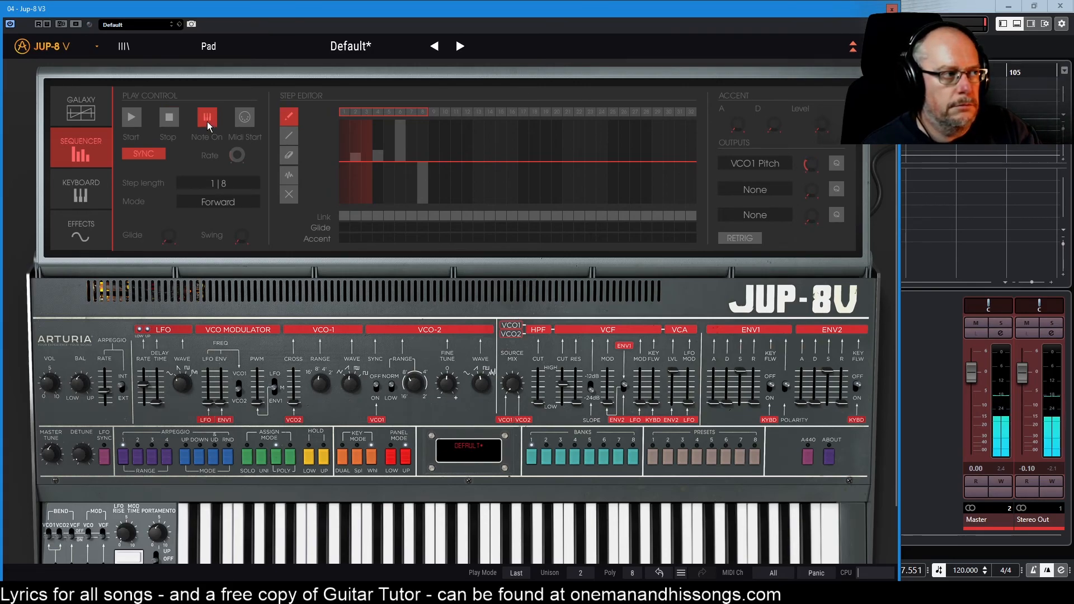
pyautogui.moveTo(815, 163)
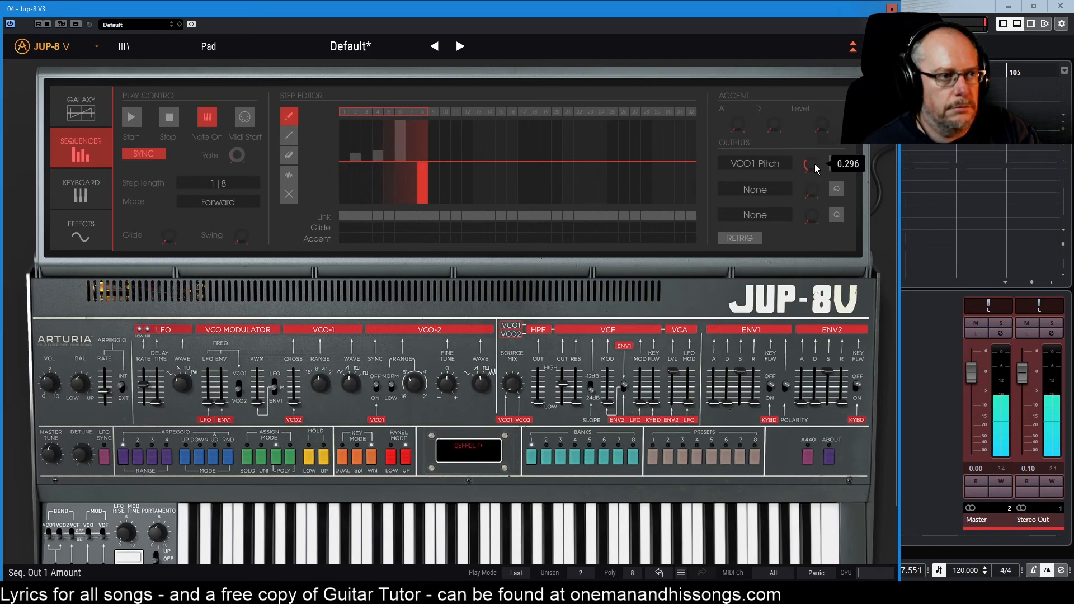
pyautogui.scroll(5, 814, 163)
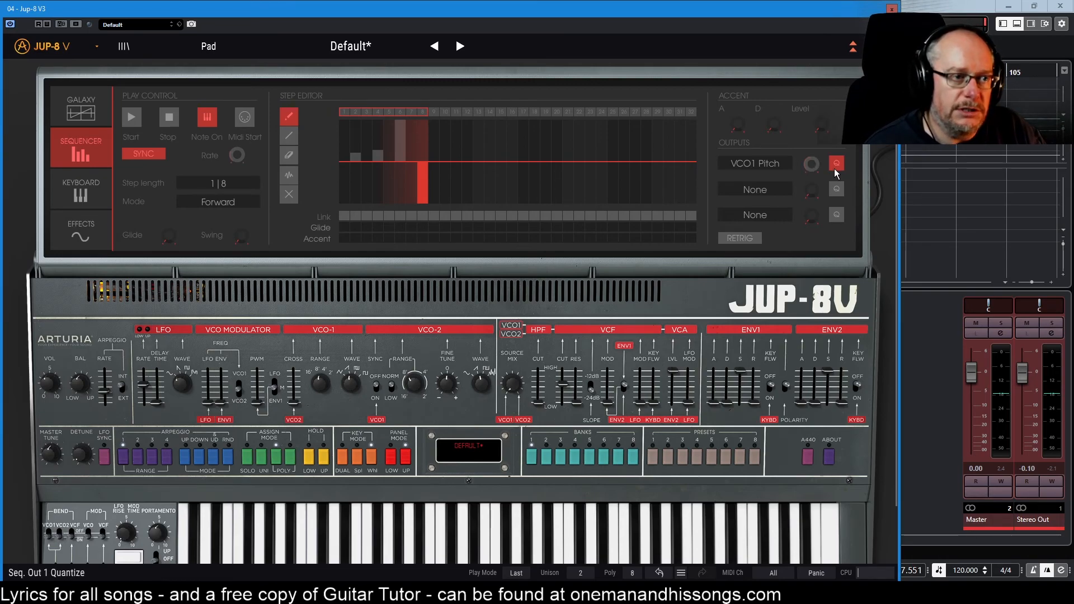
# Set step 6 to 0.733 and step 8 slightly above the centre line, and draw freehand curves across the whole sequence
pyautogui.moveTo(423, 179); pyautogui.dragTo(401, 147)
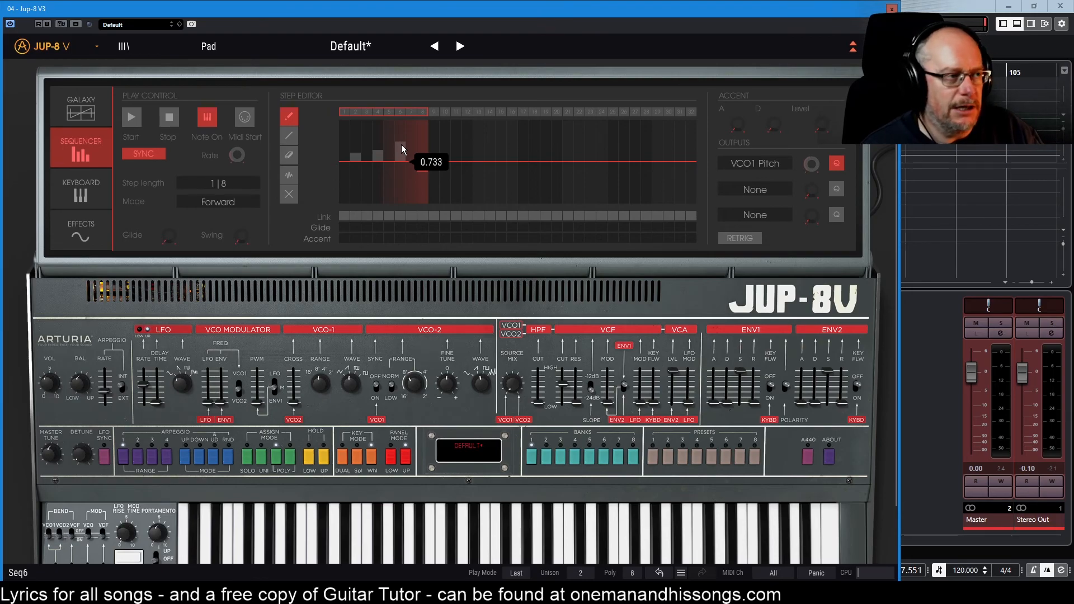
pyautogui.click(420, 170)
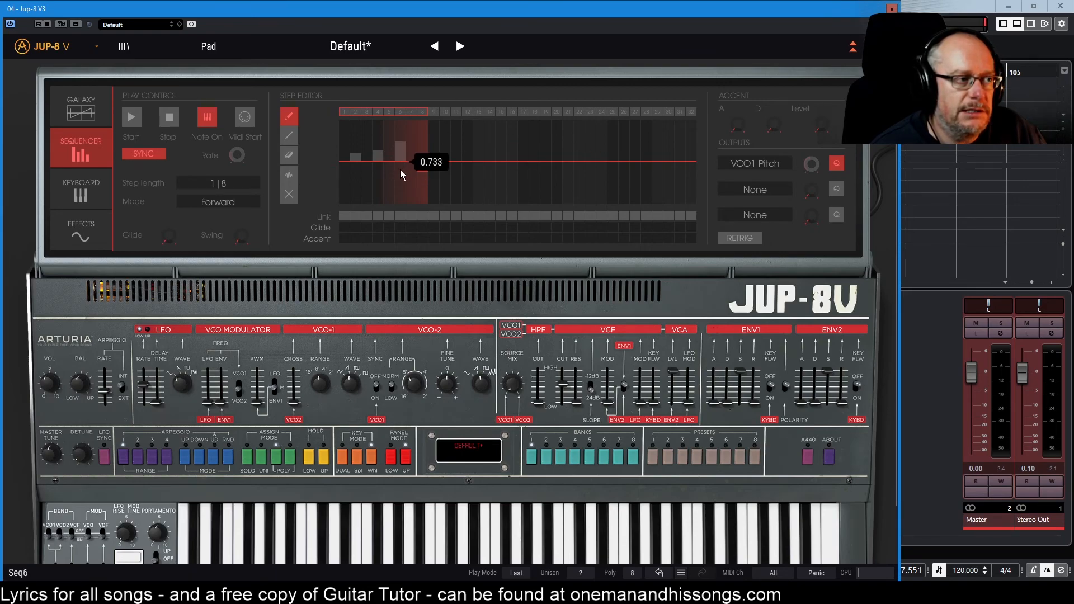
pyautogui.click(417, 169)
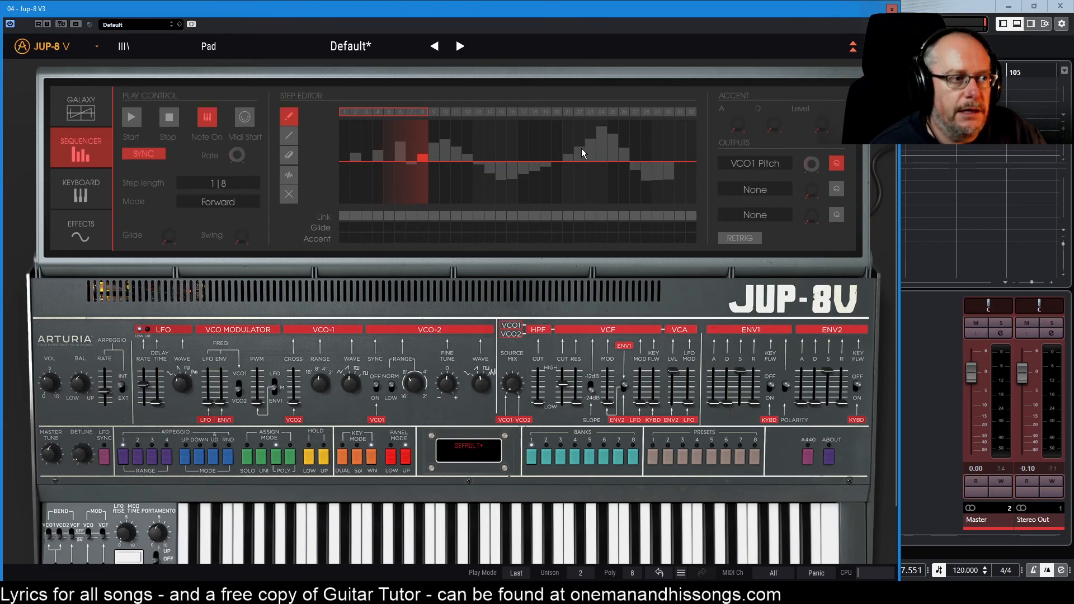
pyautogui.moveTo(354, 157)
pyautogui.mouseDown()
pyautogui.moveTo(451, 139)
pyautogui.moveTo(555, 180)
pyautogui.moveTo(628, 184)
pyautogui.mouseUp()
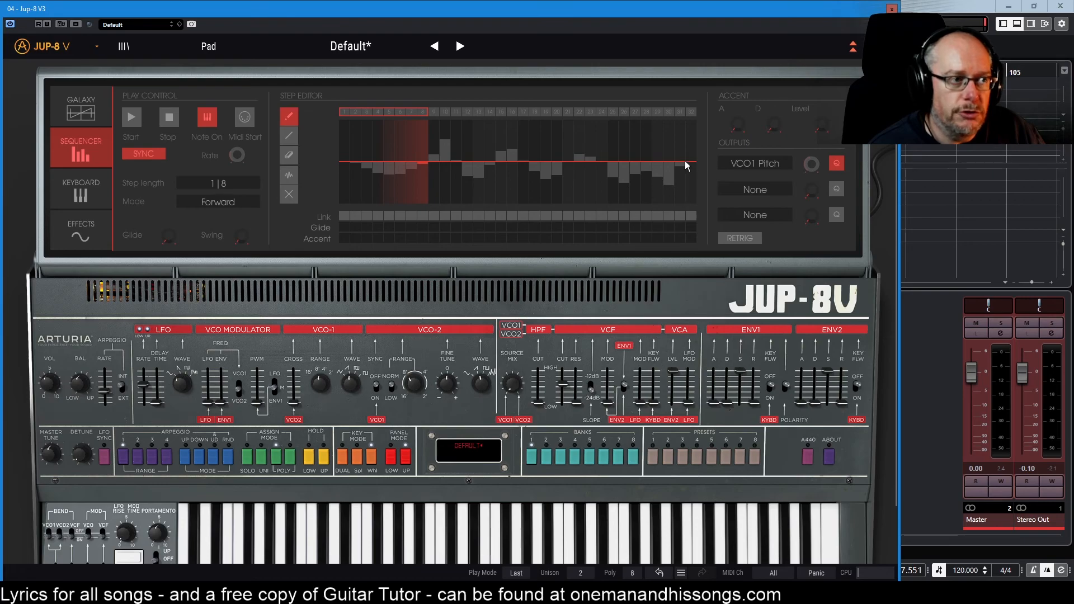
pyautogui.moveTo(685, 163); pyautogui.dragTo(569, 186)
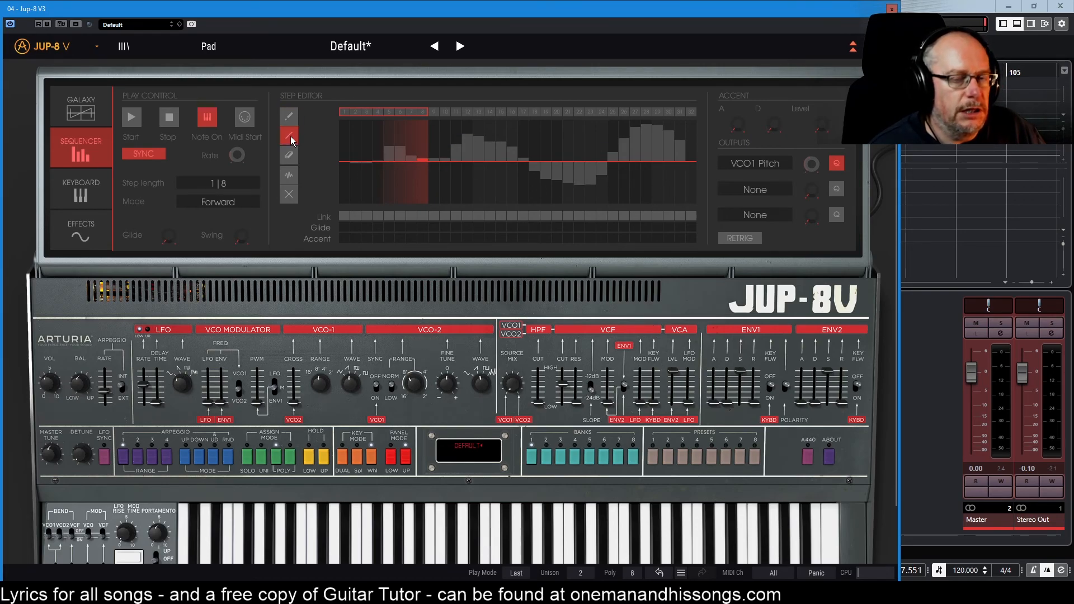
# Draw a rising ramp over the steps with the line tool and erase the step values with the eraser
pyautogui.moveTo(344, 164); pyautogui.dragTo(384, 163)
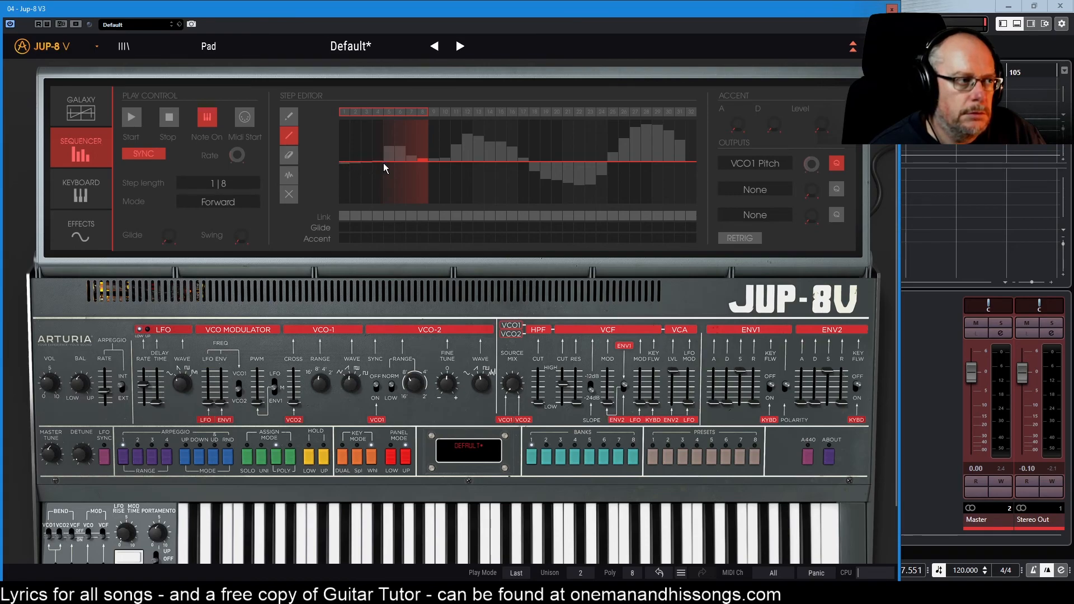
pyautogui.moveTo(532, 148); pyautogui.dragTo(420, 129)
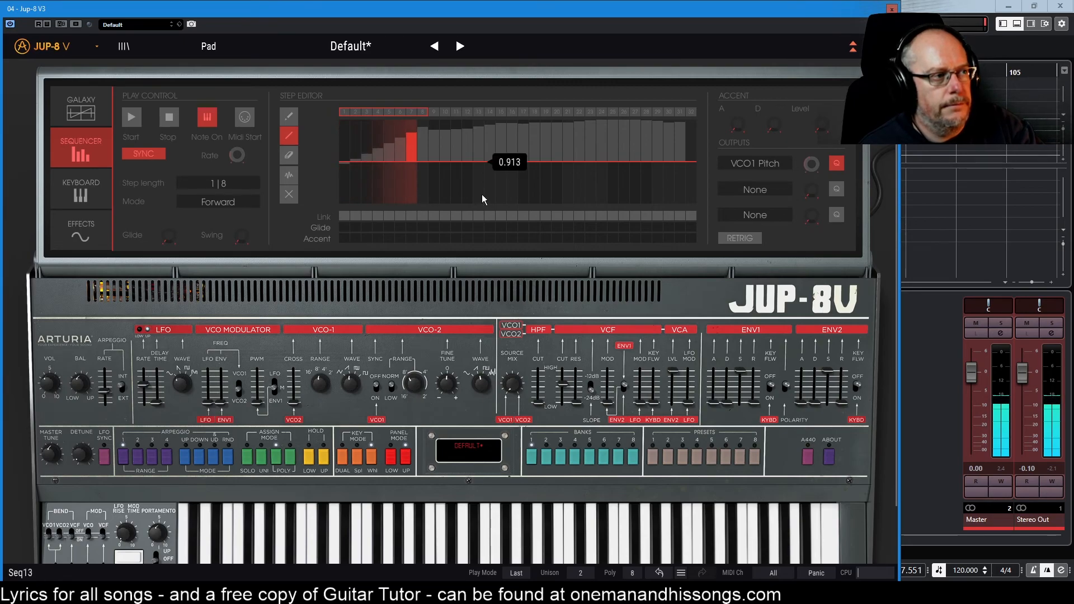
pyautogui.click(289, 155)
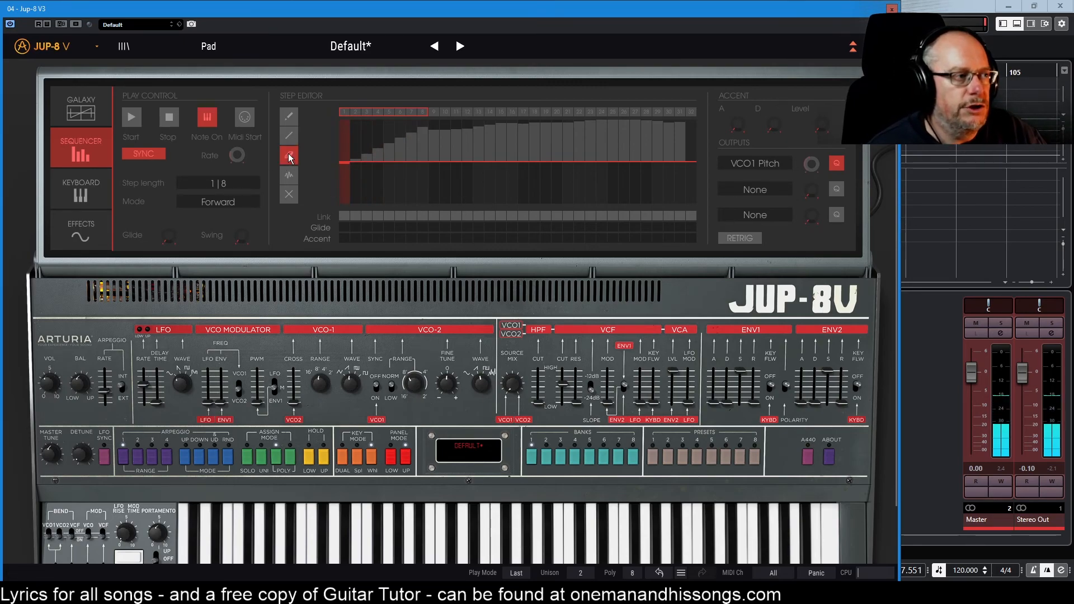
pyautogui.moveTo(484, 146)
pyautogui.mouseDown()
pyautogui.moveTo(652, 140)
pyautogui.moveTo(408, 129)
pyautogui.mouseUp()
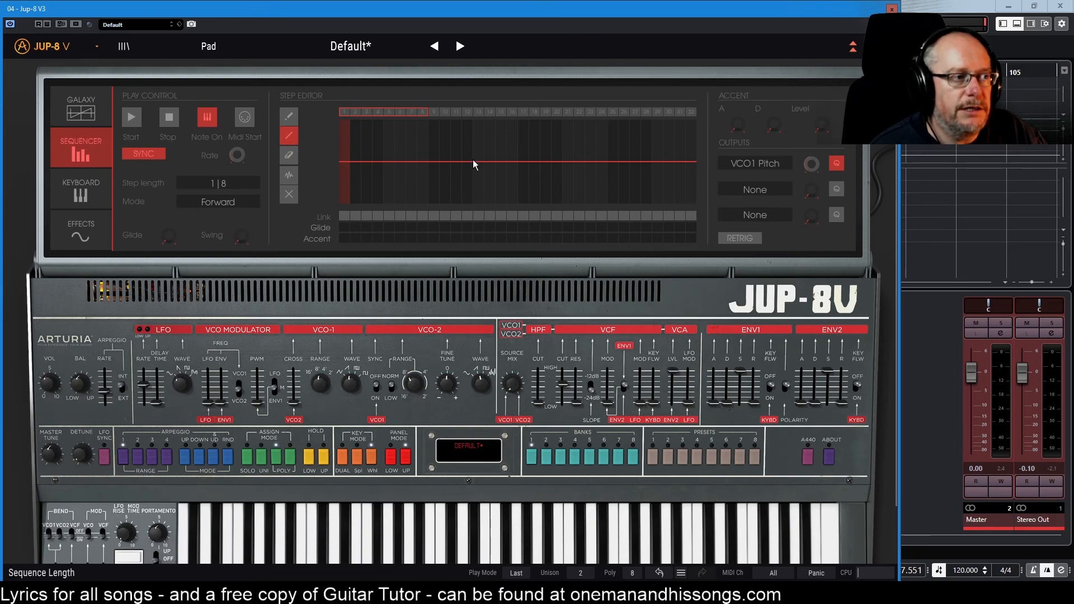
# Draw another rising ramp across the middle steps with the line tool and clear all step values
pyautogui.moveTo(440, 159)
pyautogui.mouseDown()
pyautogui.moveTo(564, 136)
pyautogui.moveTo(602, 161)
pyautogui.moveTo(639, 165)
pyautogui.moveTo(640, 179)
pyautogui.moveTo(639, 126)
pyautogui.moveTo(573, 129)
pyautogui.mouseUp()
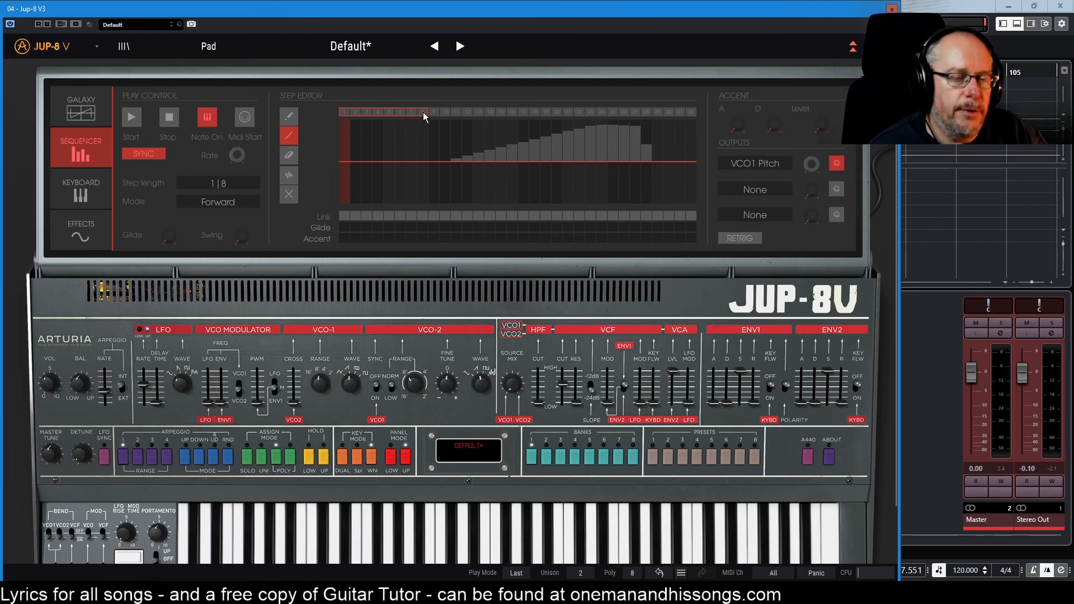
pyautogui.click(290, 194)
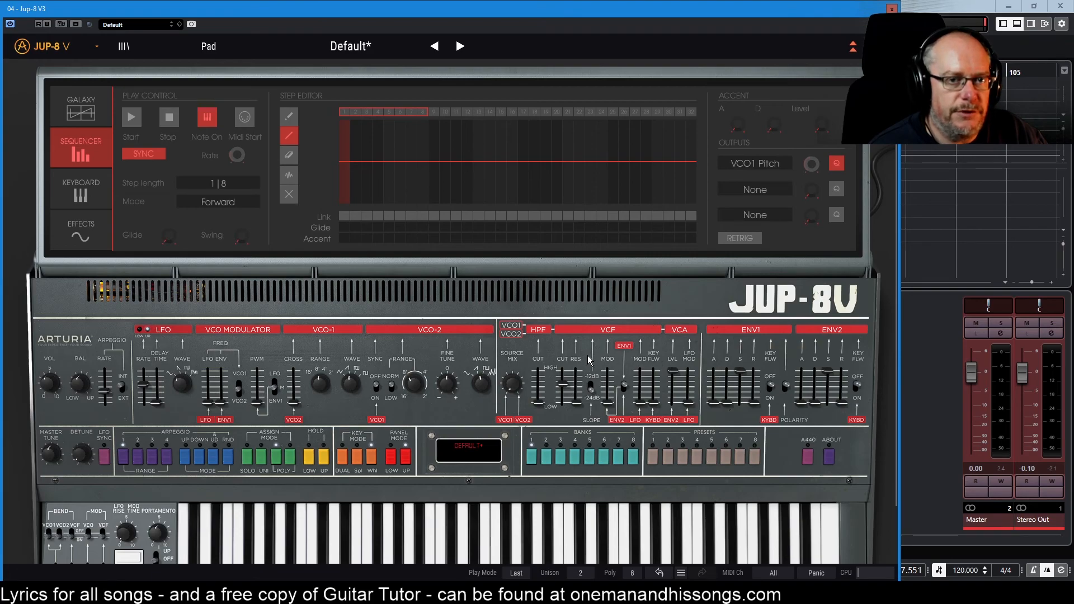
# Randomise the sequencer's step values several times to generate different patterns
pyautogui.click(288, 177)
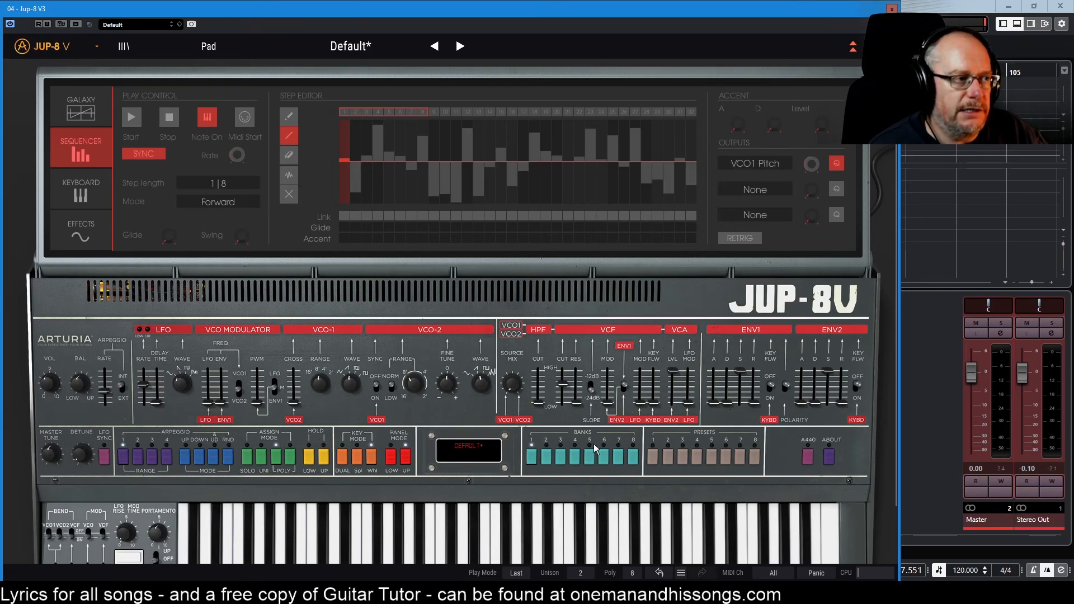
pyautogui.click(289, 177)
pyautogui.click(289, 176)
pyautogui.click(289, 177)
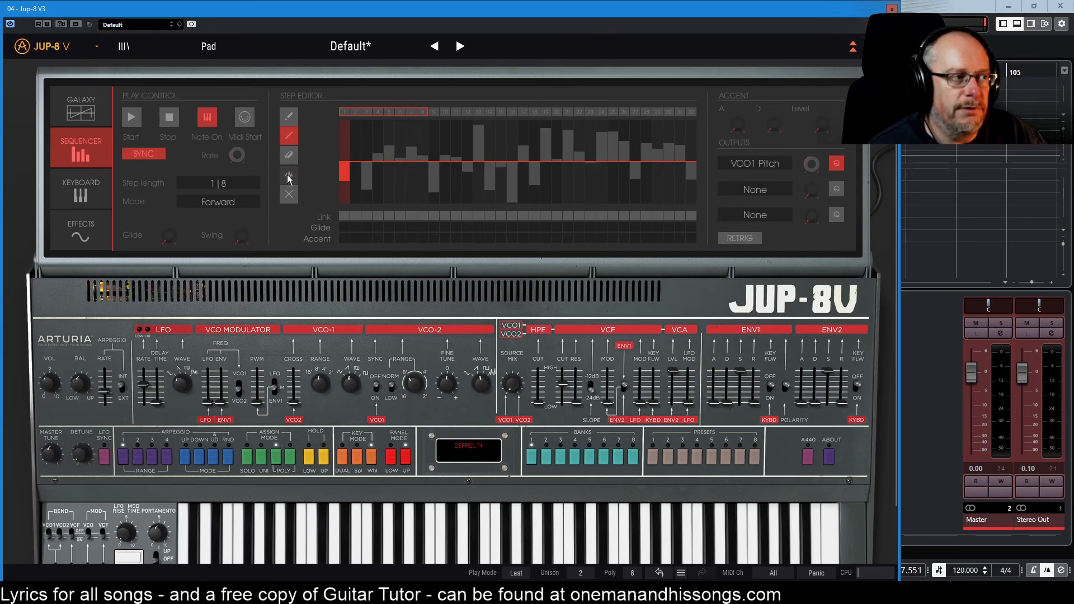
pyautogui.click(289, 177)
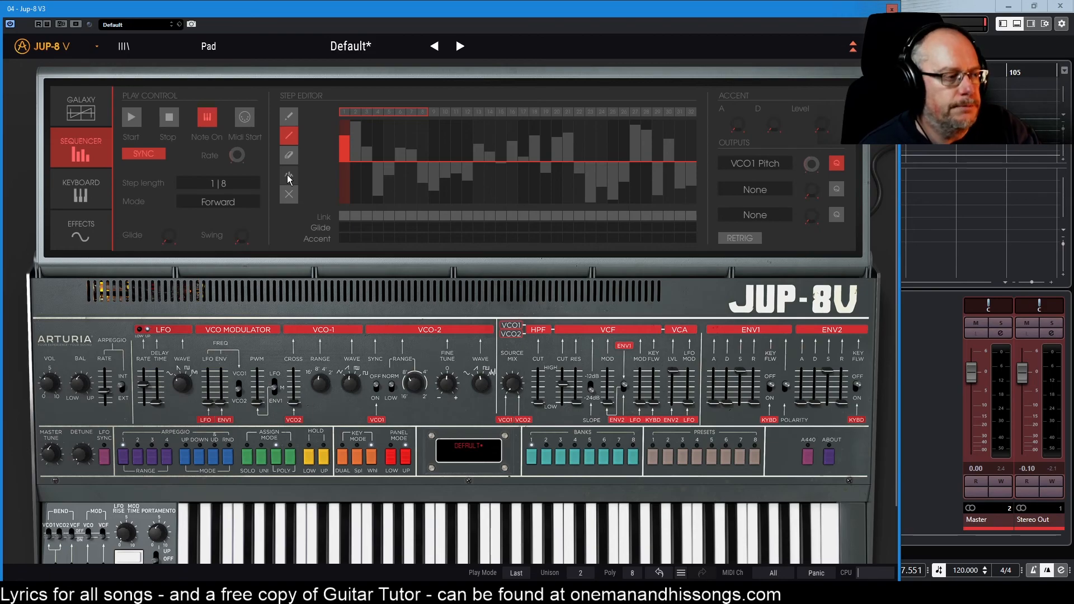
# Set the sequencer's step length to 1|16 and generate a new random set of step values
pyautogui.click(223, 183)
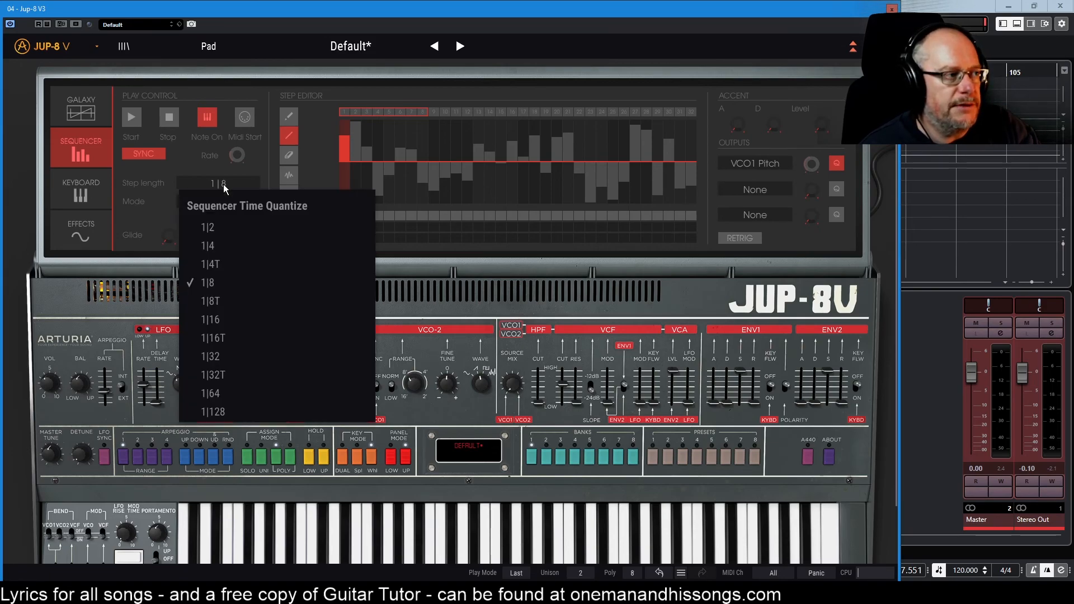
pyautogui.click(222, 317)
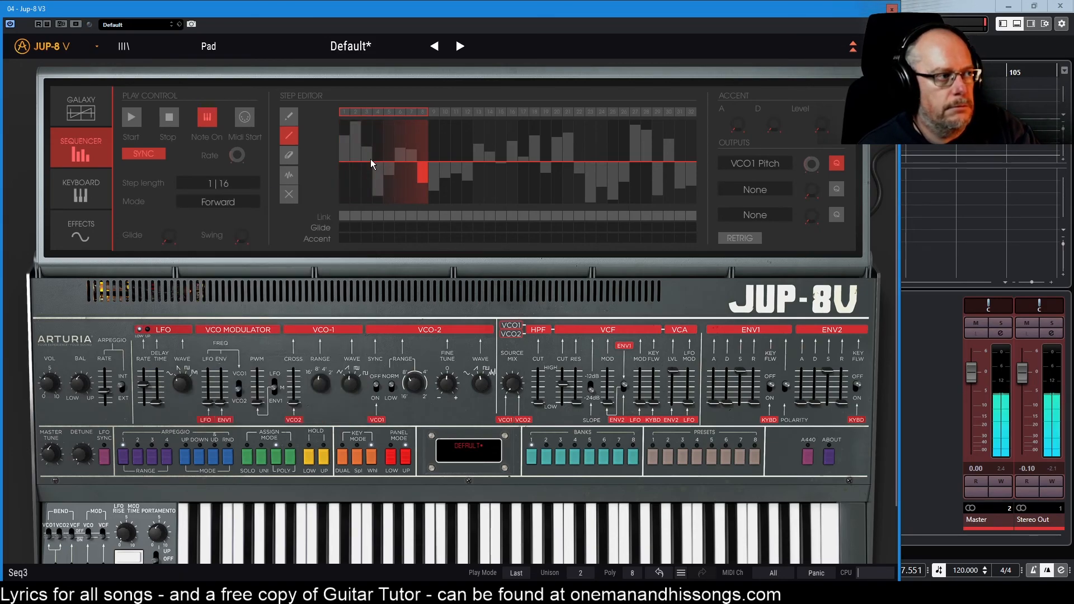
pyautogui.click(290, 177)
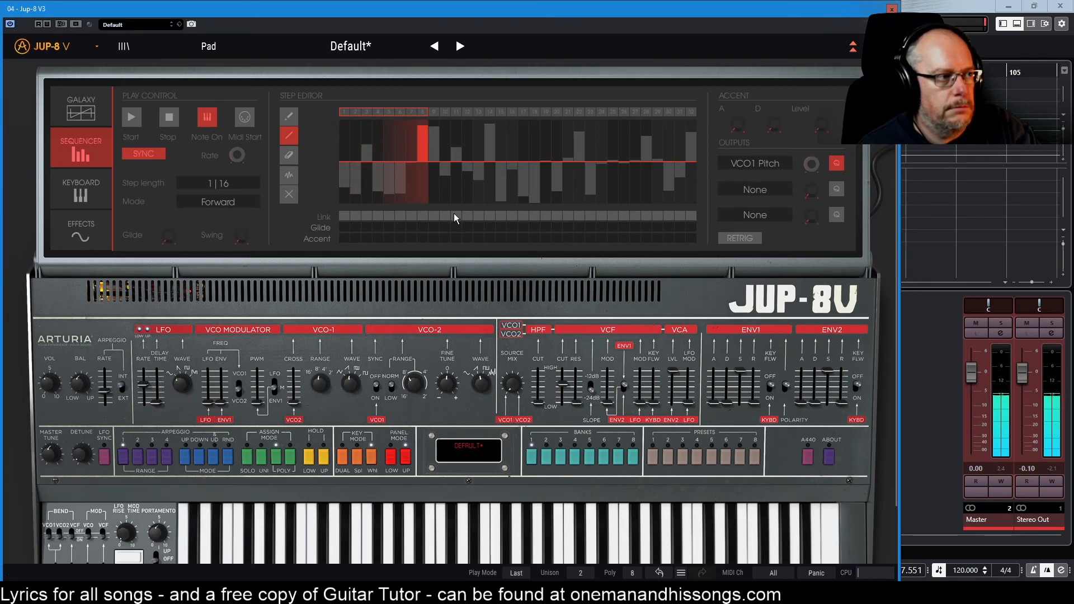
# Generate new random step values and extend the sequence length to 16 steps
pyautogui.click(290, 176)
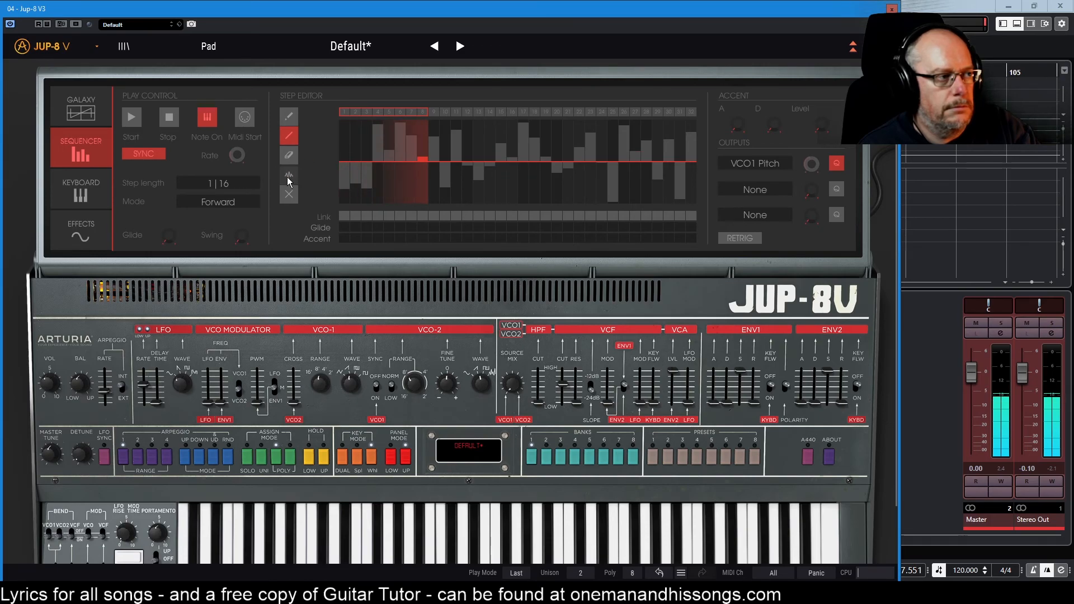
pyautogui.click(288, 178)
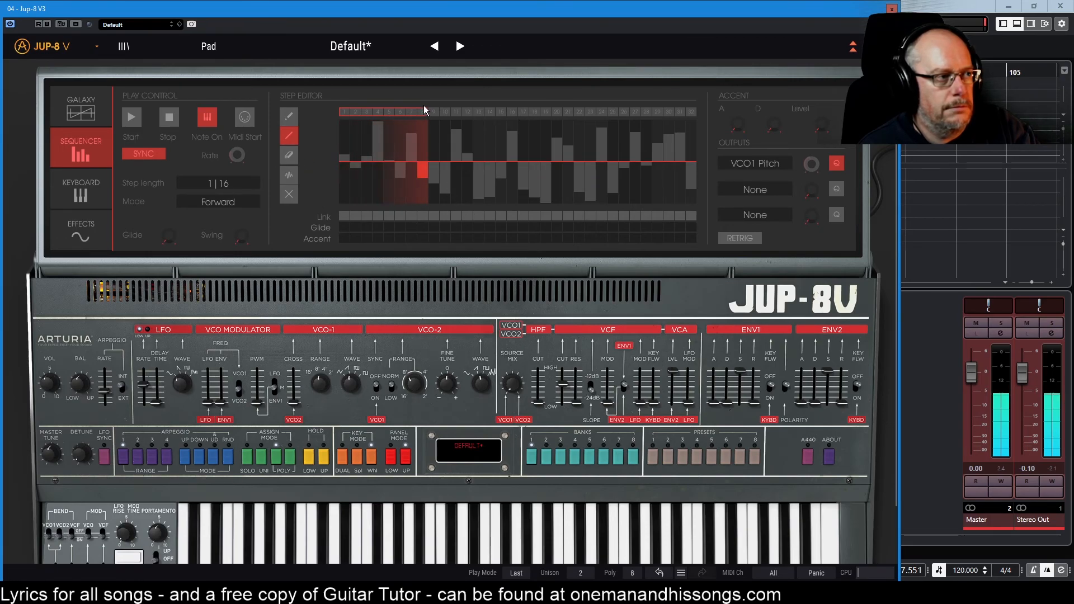
pyautogui.moveTo(425, 115); pyautogui.dragTo(673, 112)
pyautogui.moveTo(344, 116); pyautogui.dragTo(290, 116)
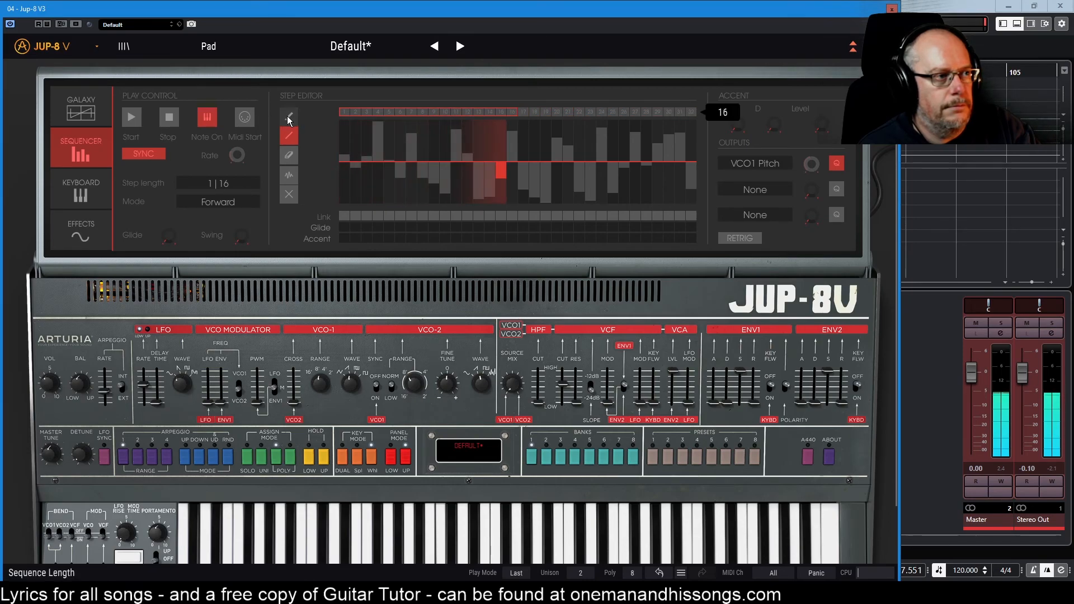
# Randomise the step values of the 16-step sequence again and reset step 11 to zero
pyautogui.click(288, 174)
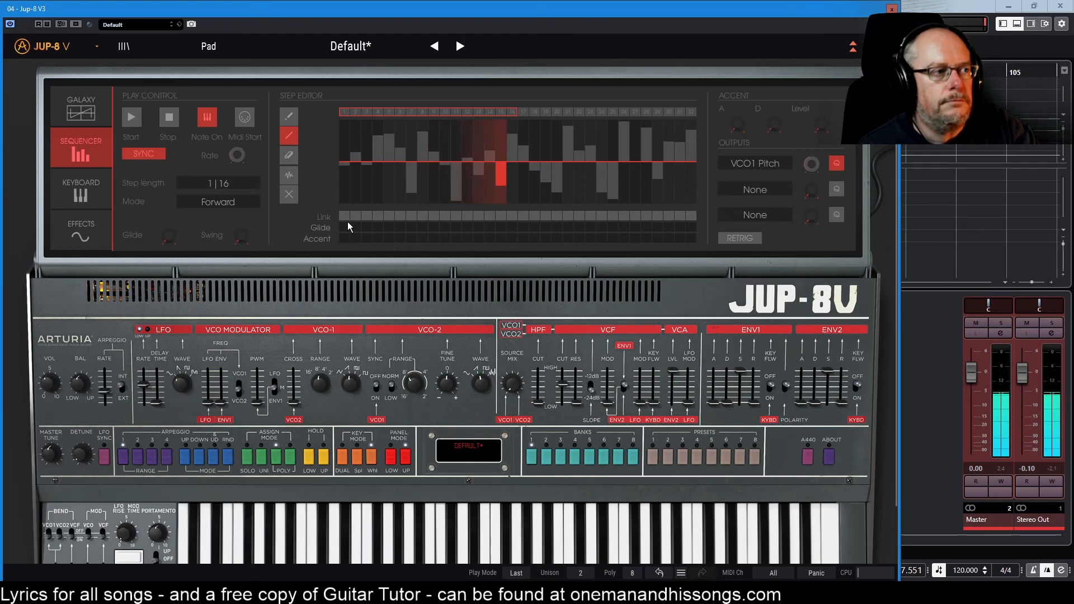
pyautogui.click(288, 175)
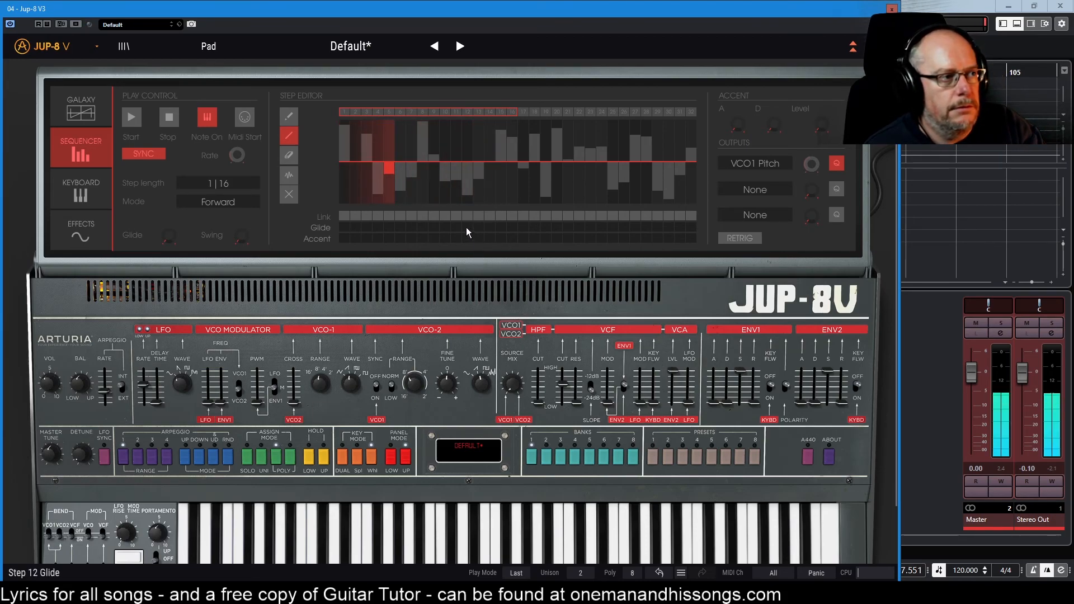
pyautogui.doubleClick(456, 177)
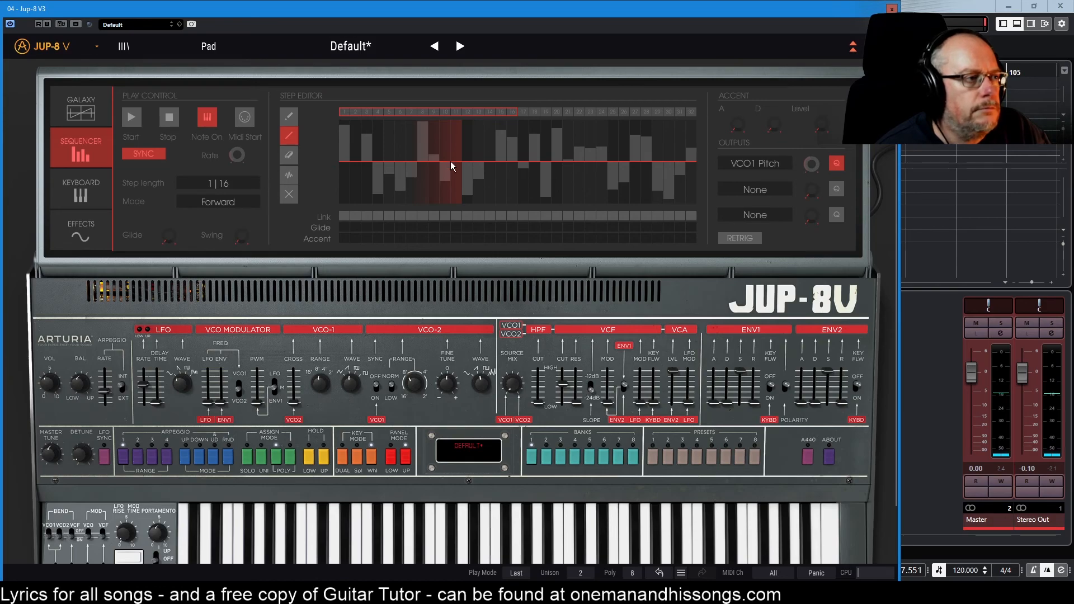
# Turn off the sequencer's tempo sync and raise its free rate to 111 bpm
pyautogui.click(143, 152)
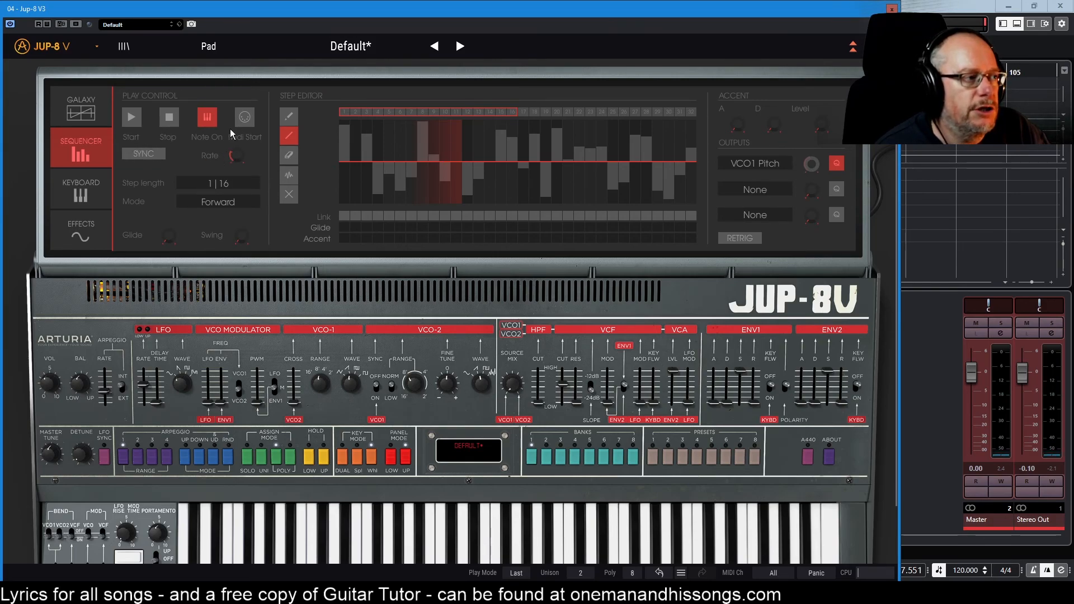
pyautogui.moveTo(238, 158)
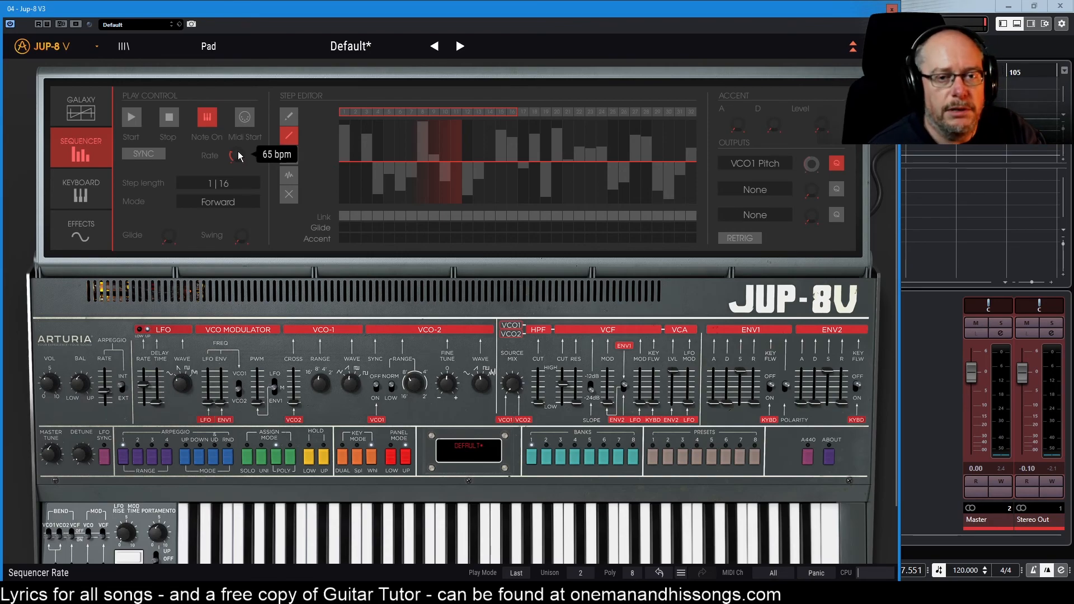
pyautogui.moveTo(238, 158); pyautogui.dragTo(238, 128)
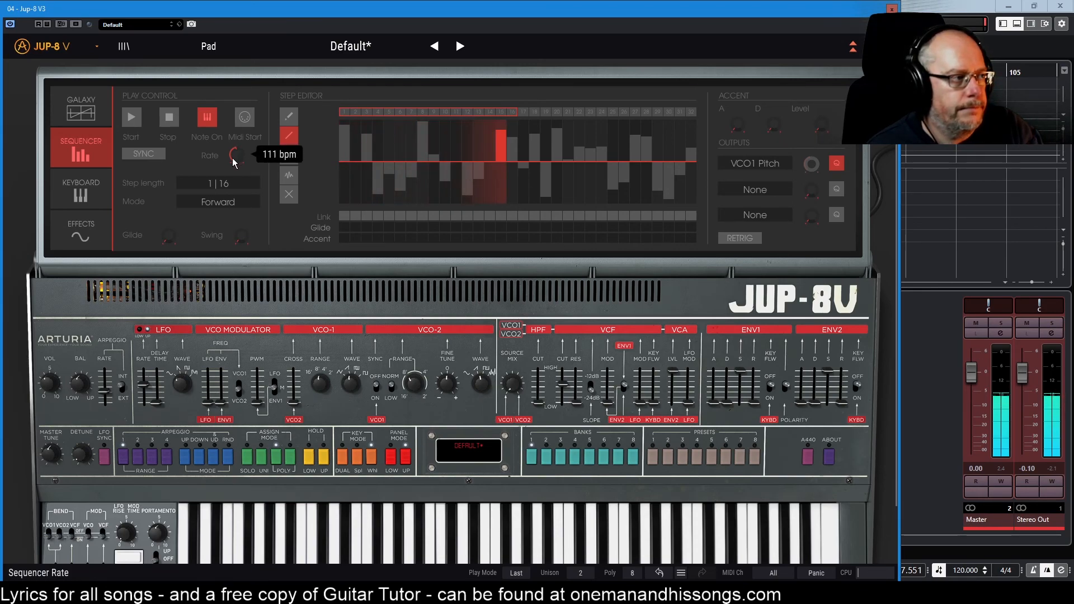
# Stop and start the sequencer manually, return it to Note On triggering, and set the step length to 1|8
pyautogui.click(161, 116)
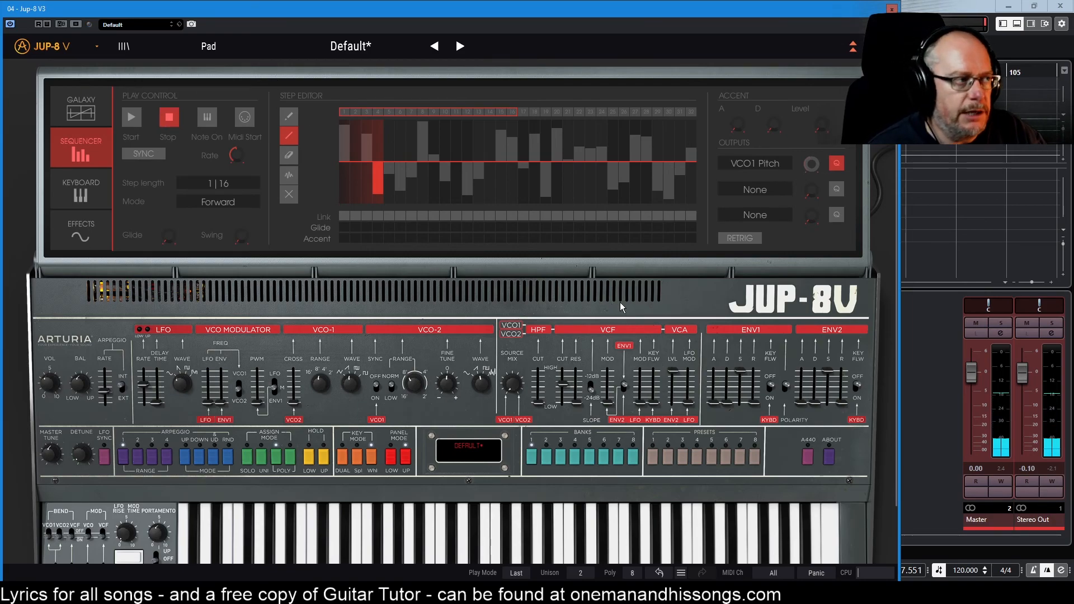
pyautogui.click(133, 116)
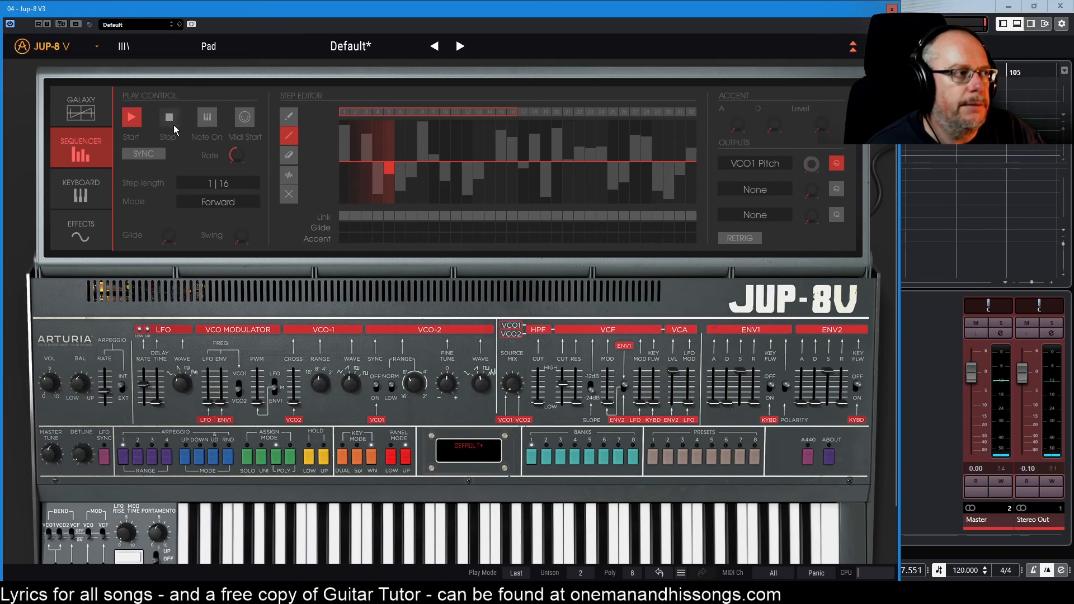
pyautogui.click(204, 117)
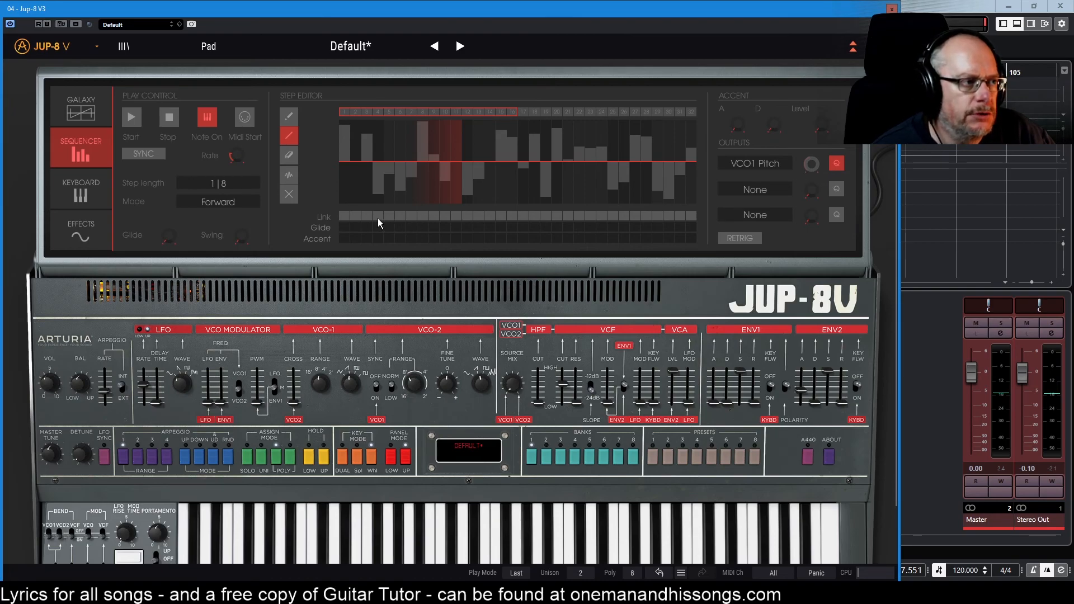
# Enable retriggering for the sequencer so that the steps are no longer linked
pyautogui.moveTo(236, 159)
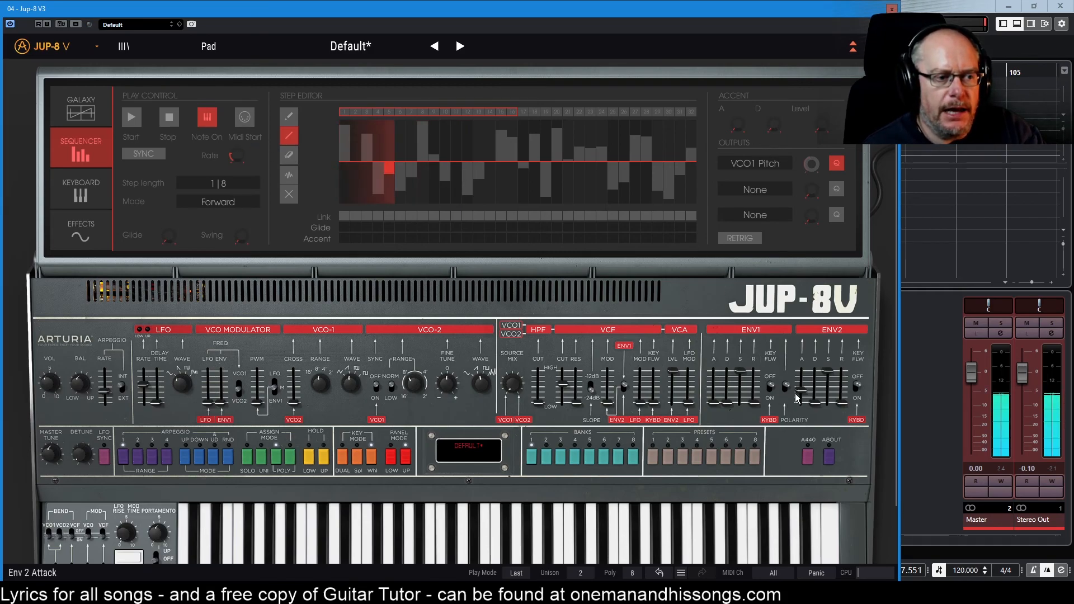
pyautogui.moveTo(800, 394)
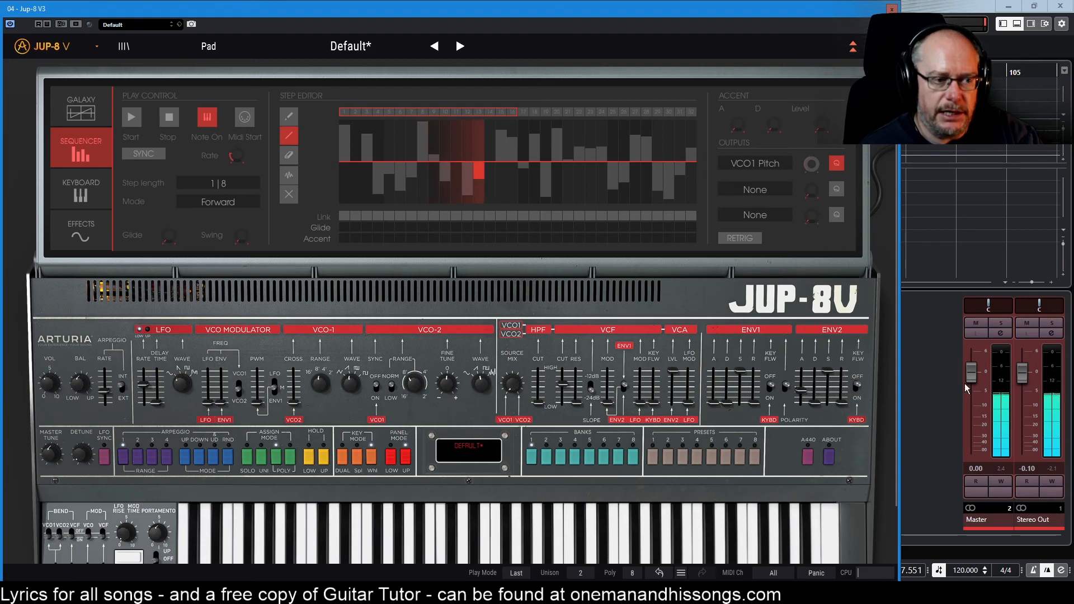
pyautogui.moveTo(830, 374)
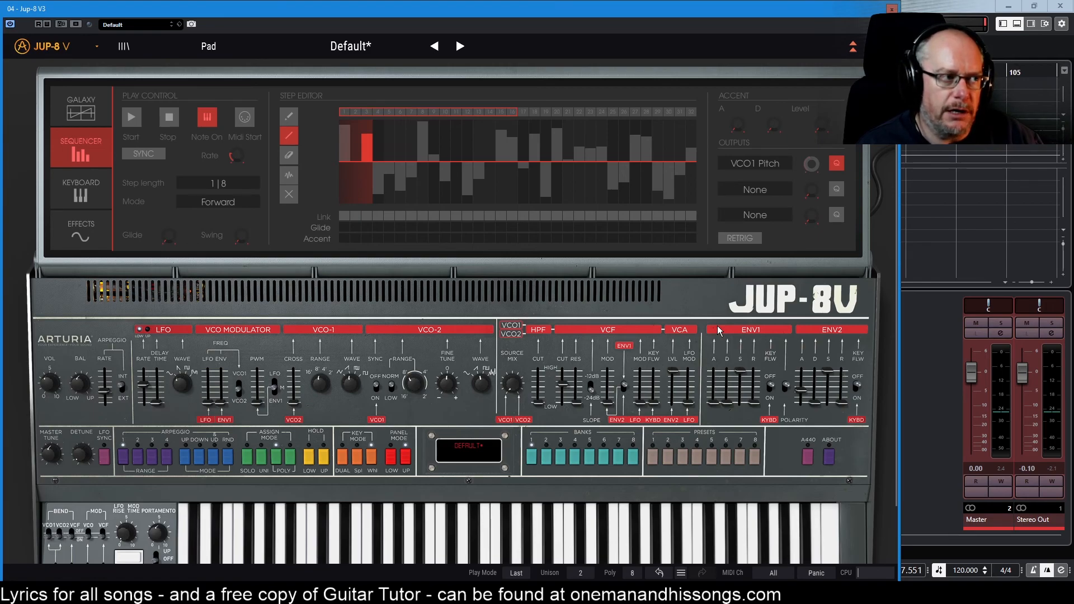
pyautogui.click(753, 238)
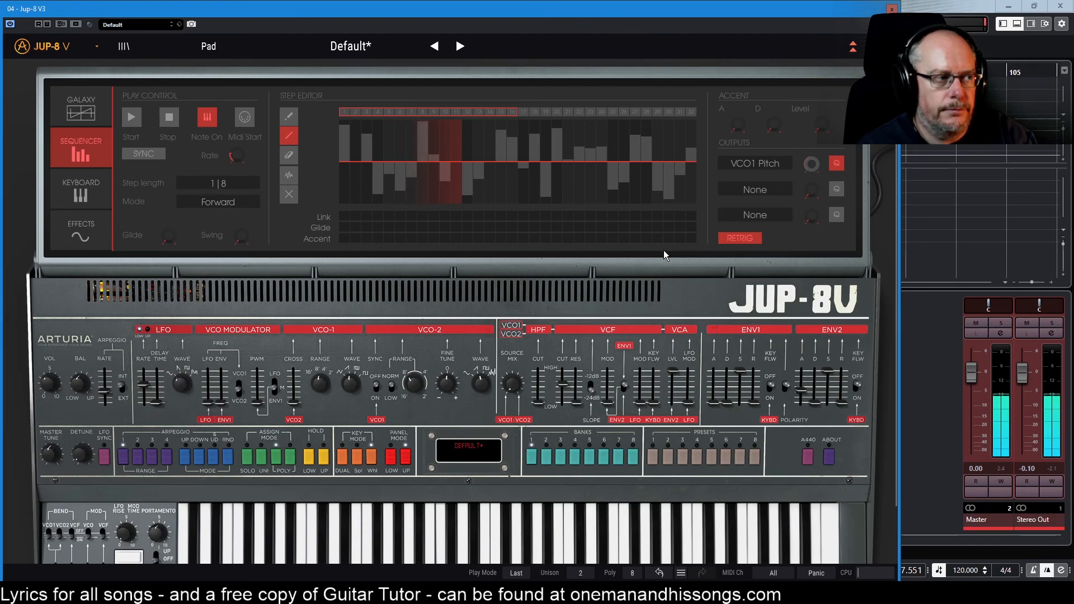
# Try linking steps 4 to 7, and replace the links with glide on the same steps
pyautogui.click(377, 216)
pyautogui.click(410, 217)
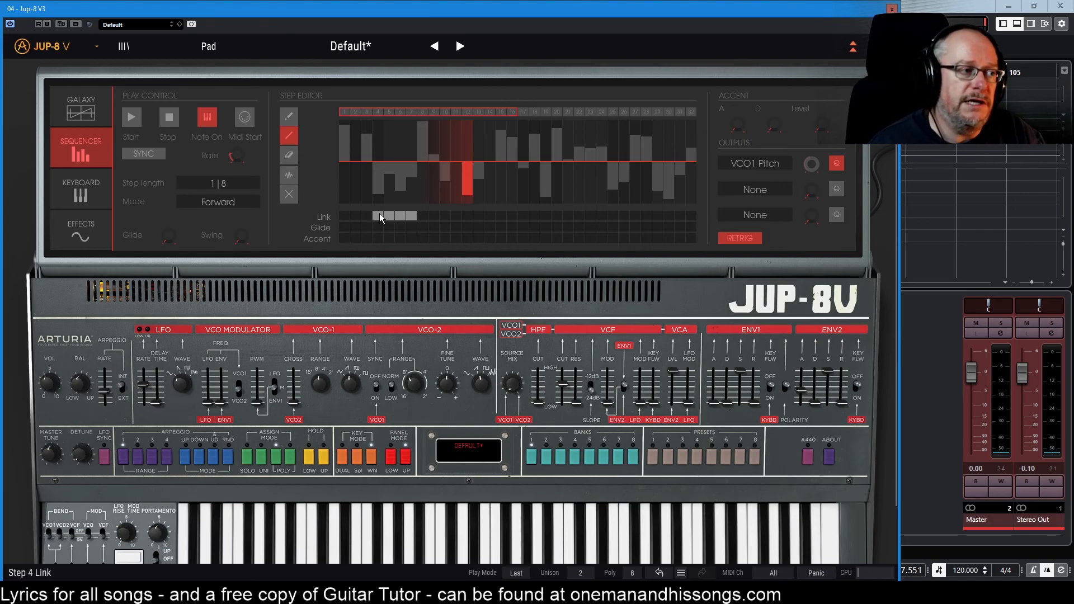
pyautogui.moveTo(387, 215); pyautogui.dragTo(408, 216)
pyautogui.click(400, 216)
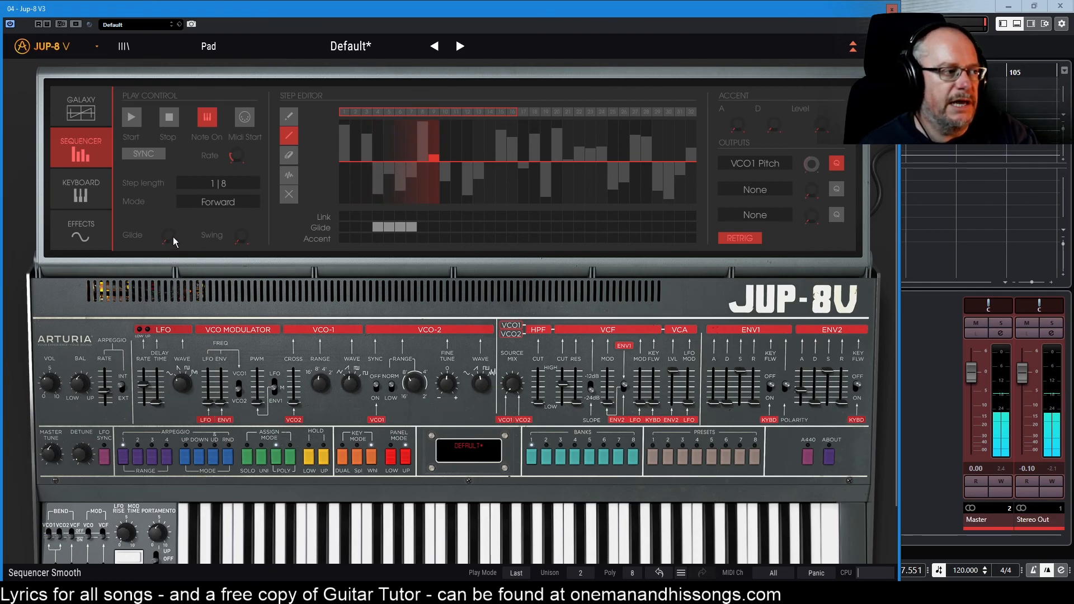
# Raise the sequencer's glide time to 110 ms and fine-tune the rate
pyautogui.moveTo(168, 237)
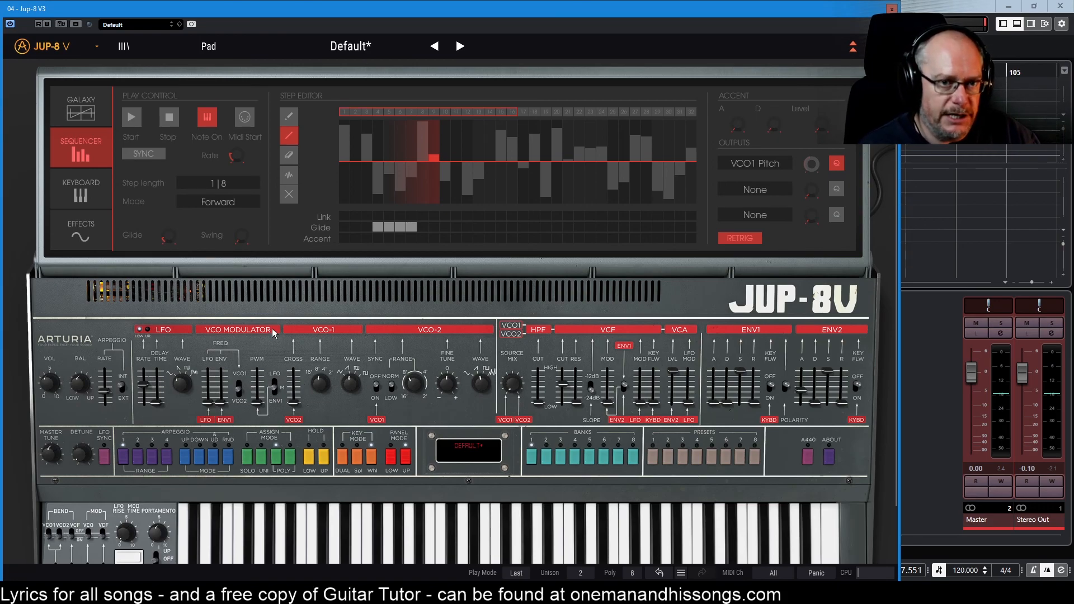
pyautogui.moveTo(163, 240); pyautogui.dragTo(162, 230)
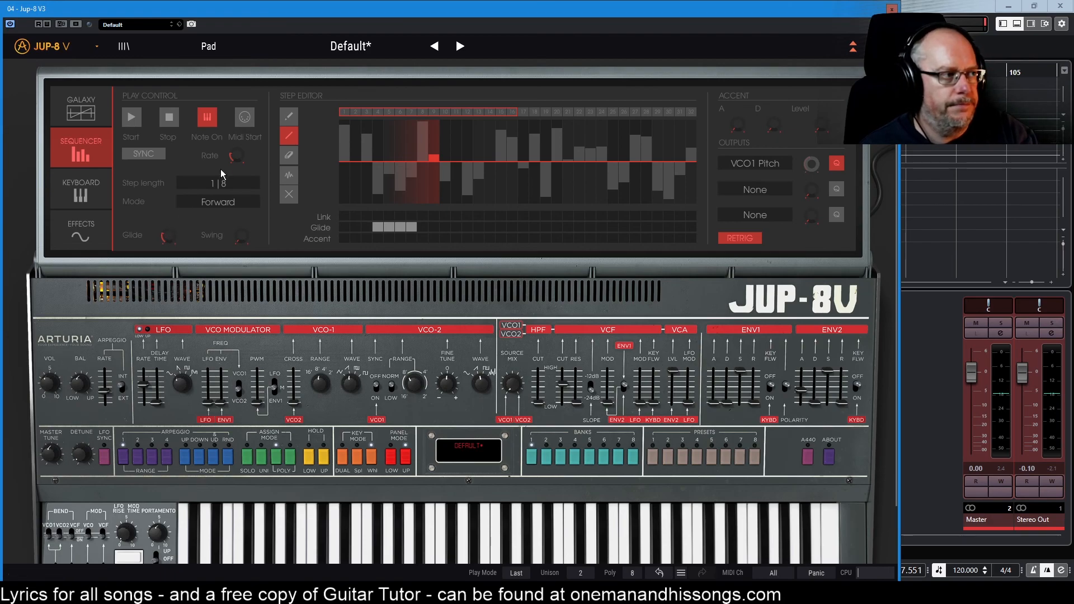
pyautogui.moveTo(235, 158)
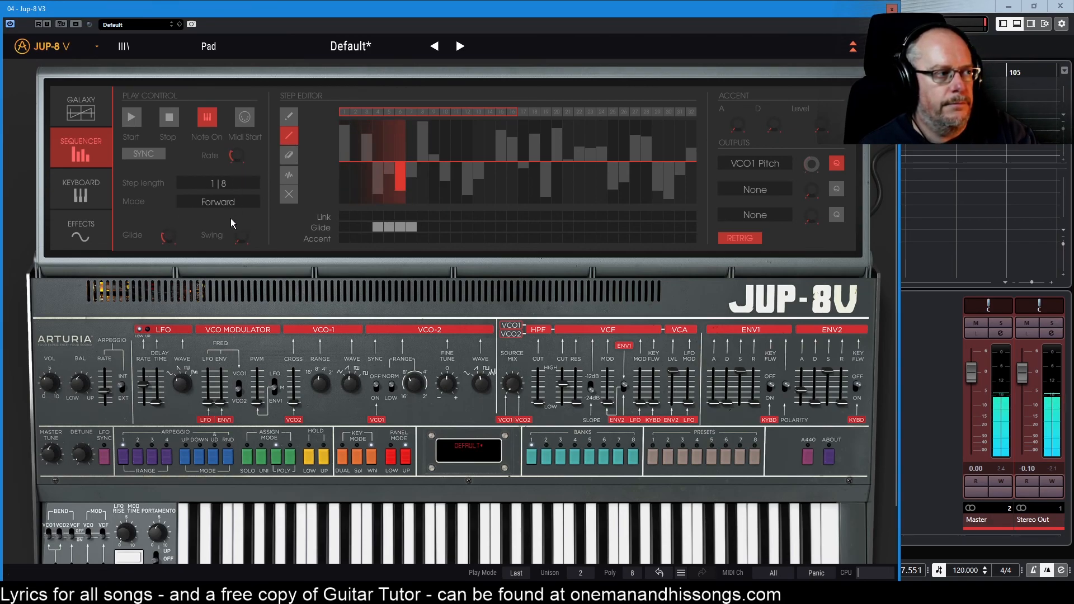
pyautogui.moveTo(167, 235); pyautogui.dragTo(168, 228)
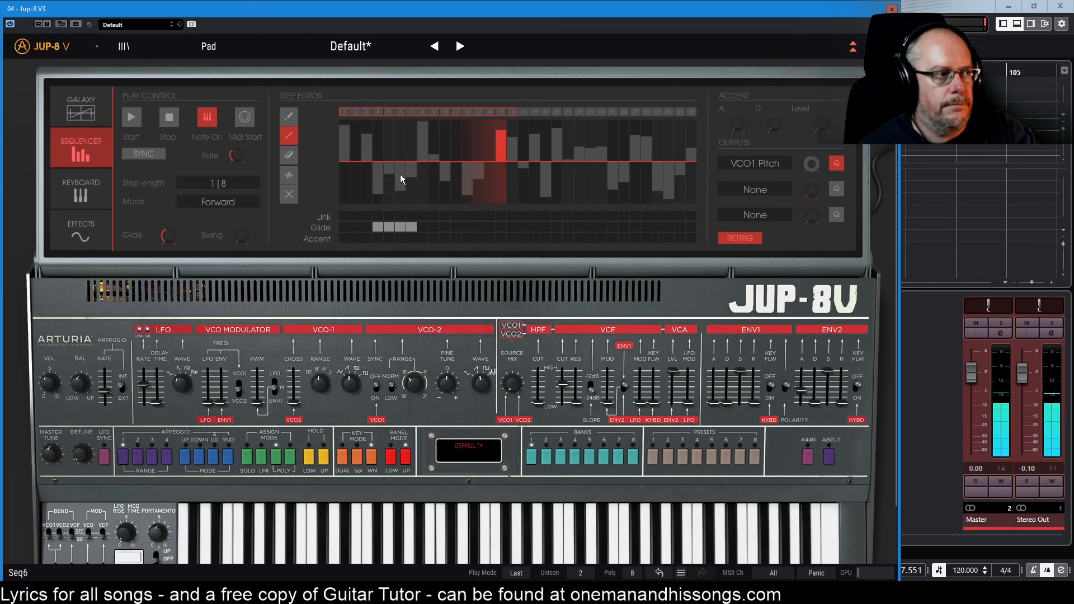
pyautogui.moveTo(231, 162); pyautogui.dragTo(231, 157)
pyautogui.moveTo(169, 237); pyautogui.dragTo(169, 233)
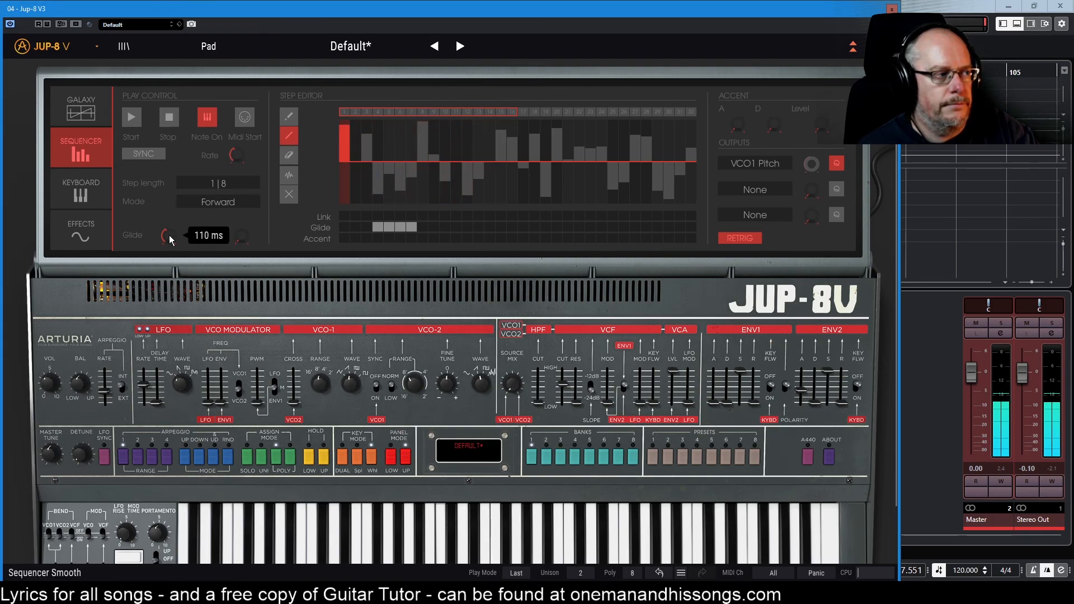
# Change steps 5 and 7 to positive values to widen the pitch jumps between gliding steps
pyautogui.moveTo(240, 162)
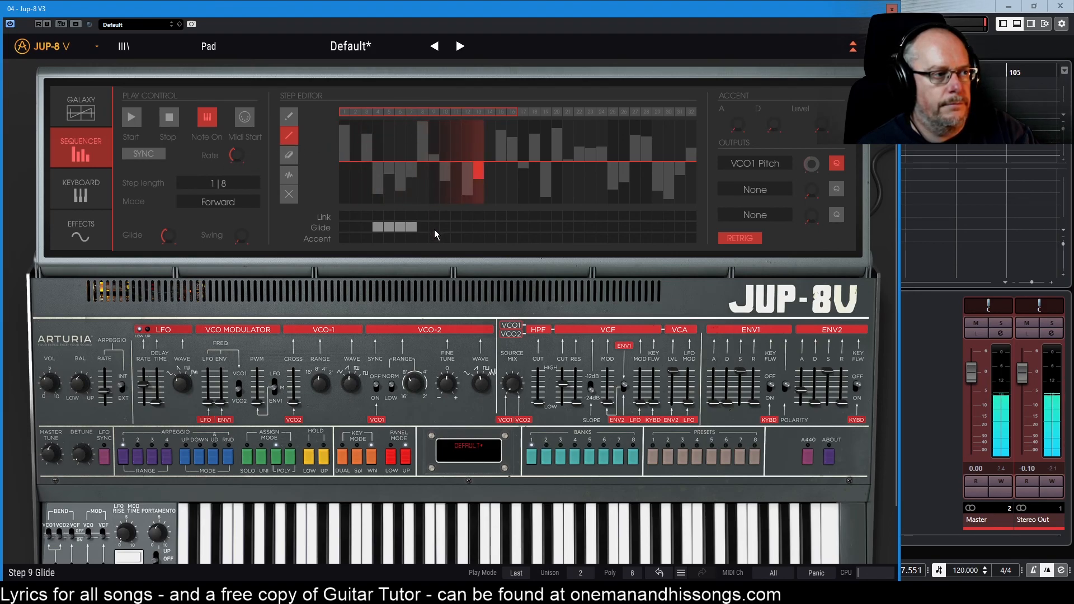
pyautogui.click(389, 133)
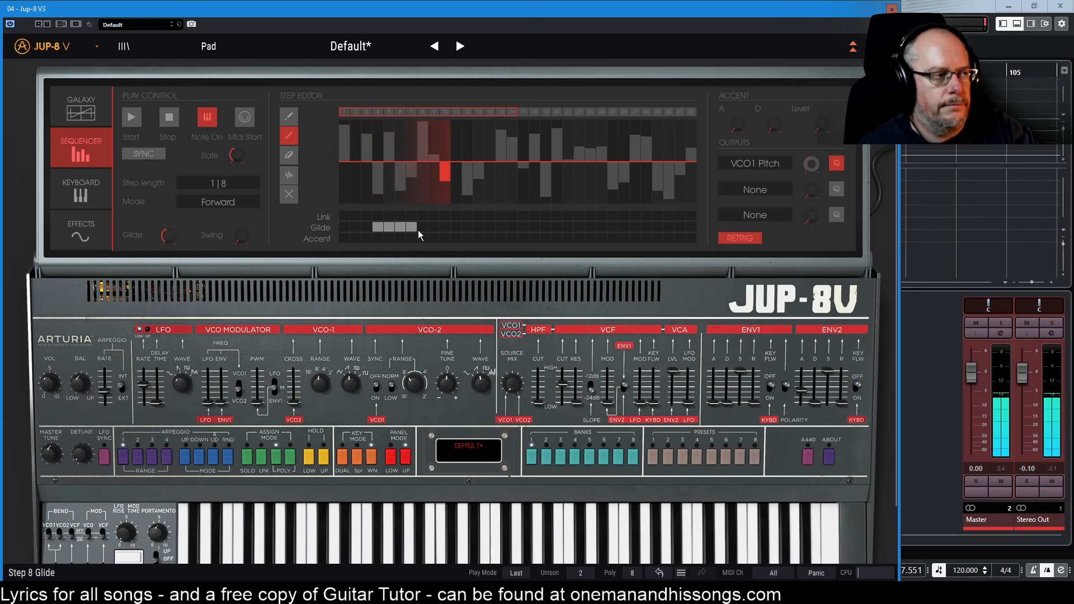
pyautogui.click(411, 148)
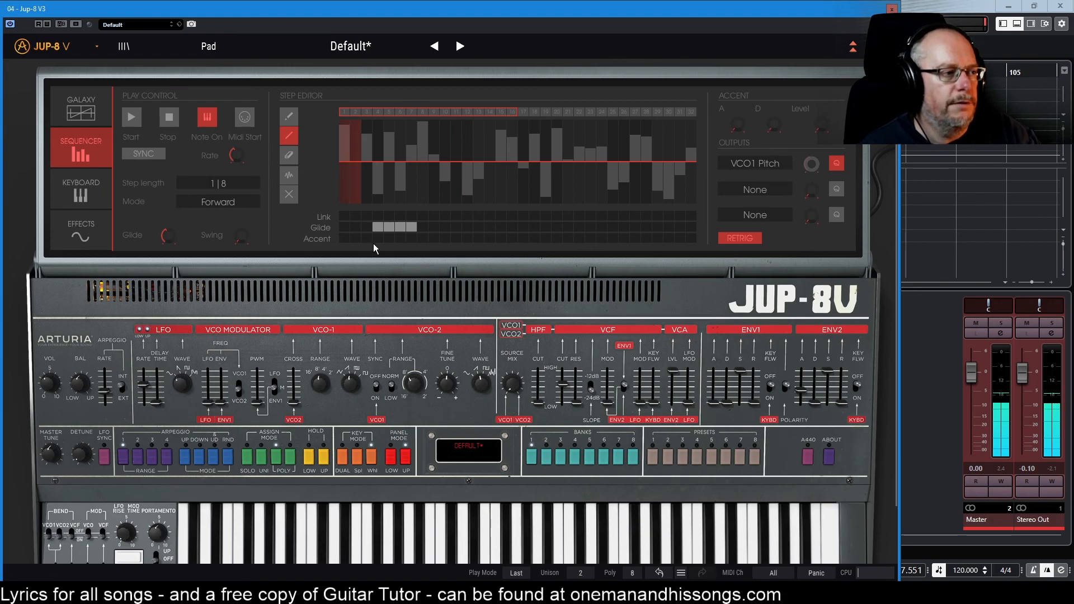
# Try some swing on the sequence and clear the glide from steps 4 to 7
pyautogui.moveTo(237, 228)
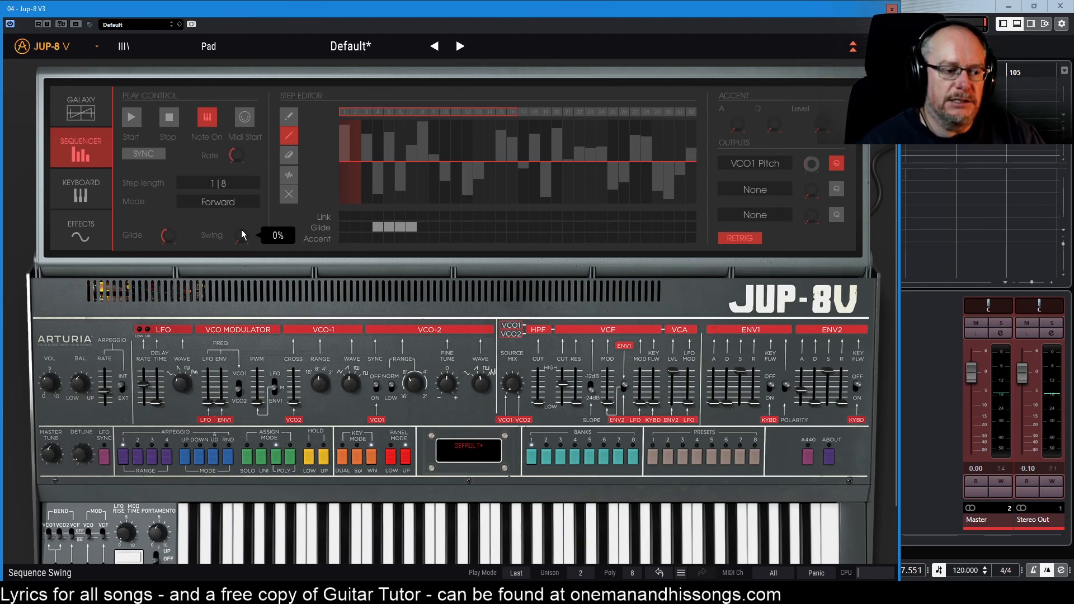
pyautogui.moveTo(242, 235); pyautogui.dragTo(241, 227)
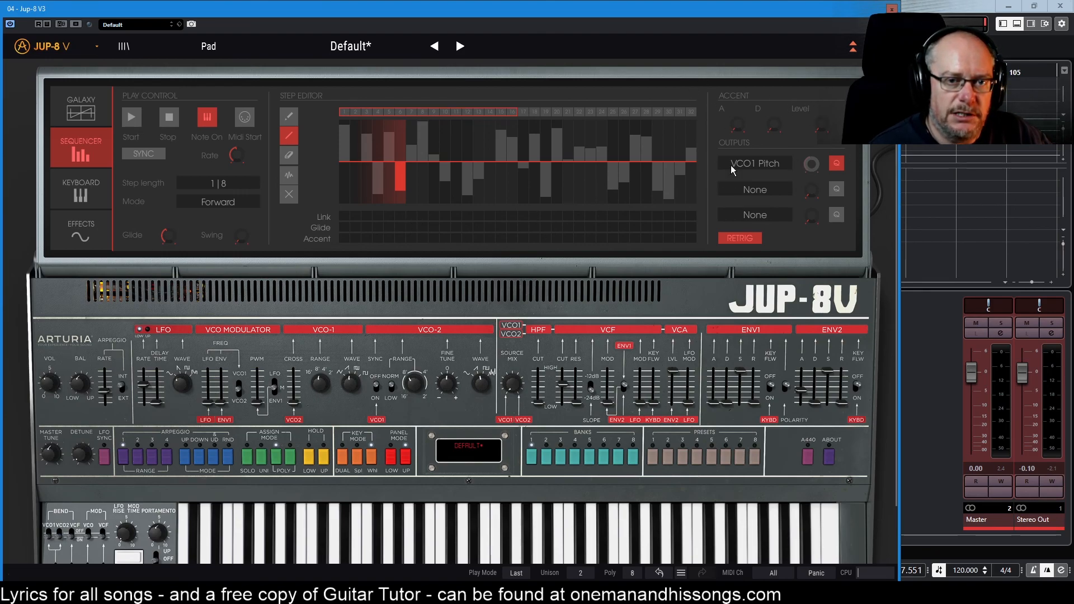
# Add accents to steps 3, 7, 12 and 16 of the sequence
pyautogui.moveTo(780, 124)
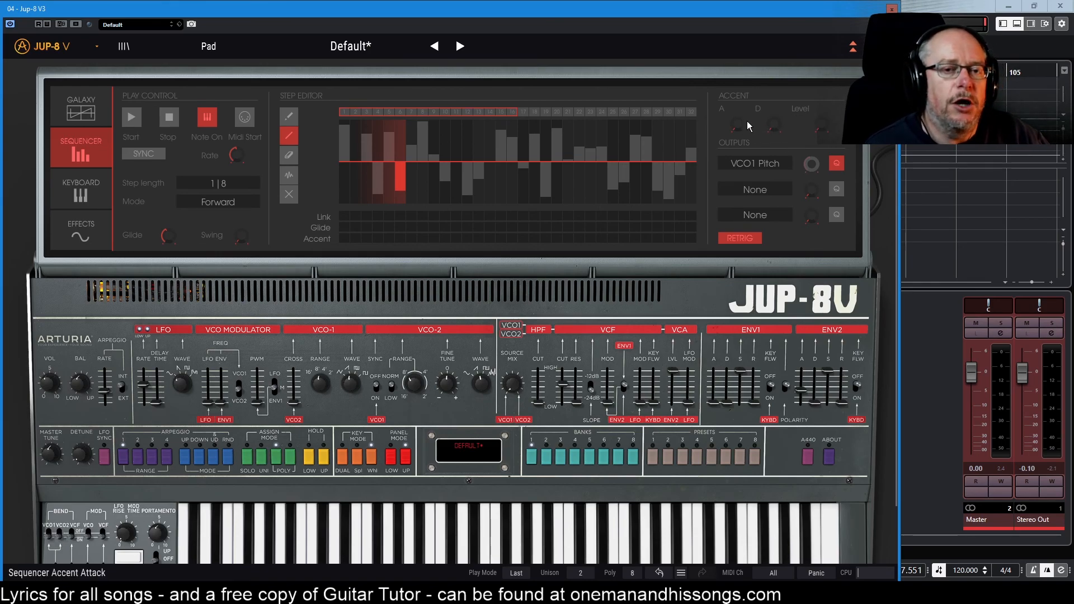
pyautogui.click(365, 239)
pyautogui.click(410, 238)
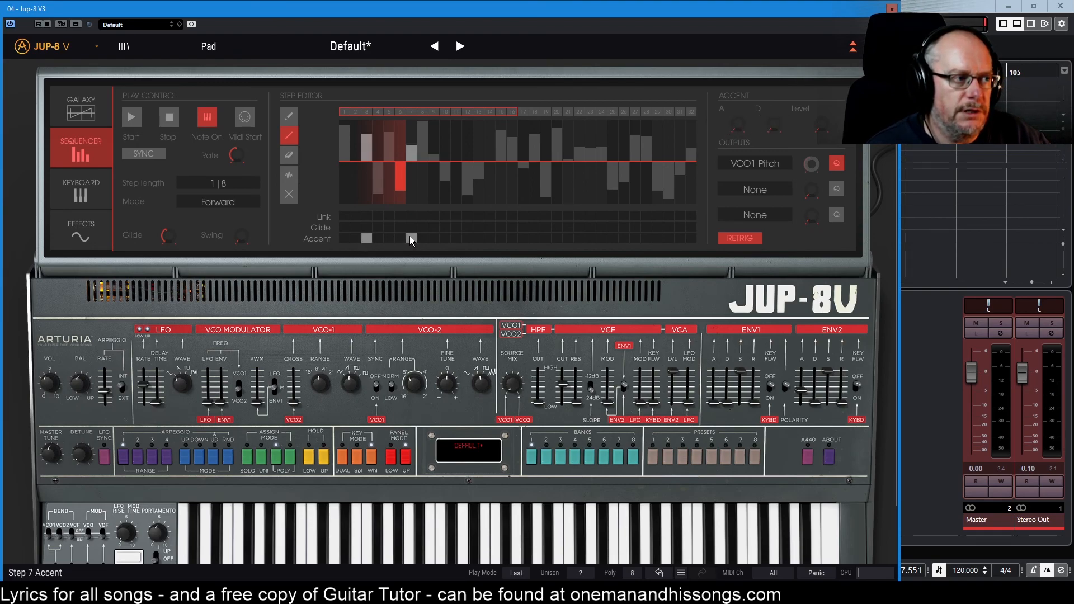
pyautogui.click(466, 238)
pyautogui.click(510, 239)
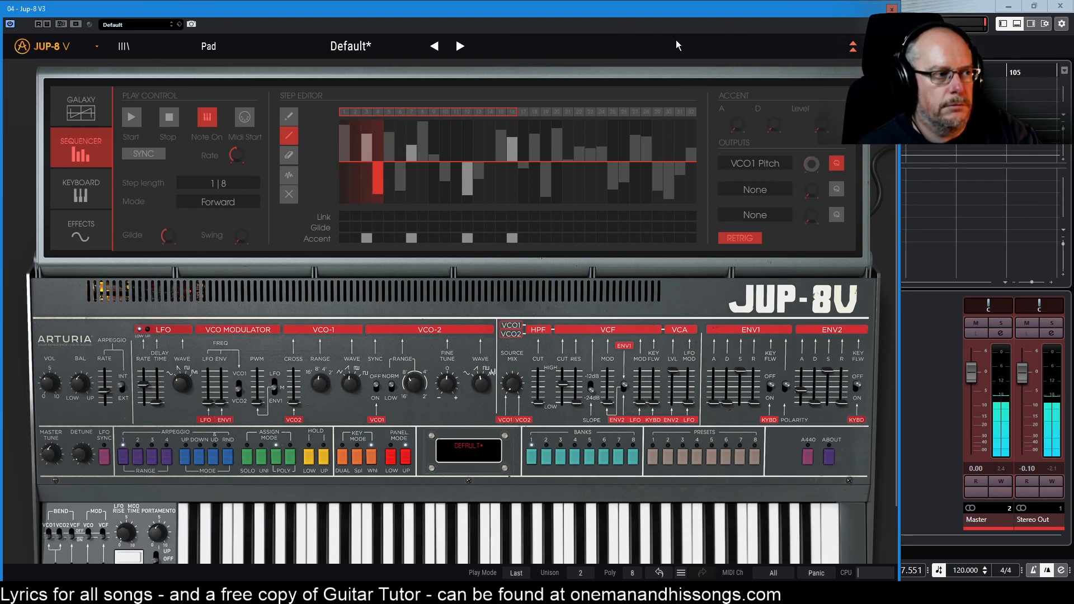
# Increase the accent level, attack and decay, and slightly adjust the VCF cutoff
pyautogui.moveTo(739, 125)
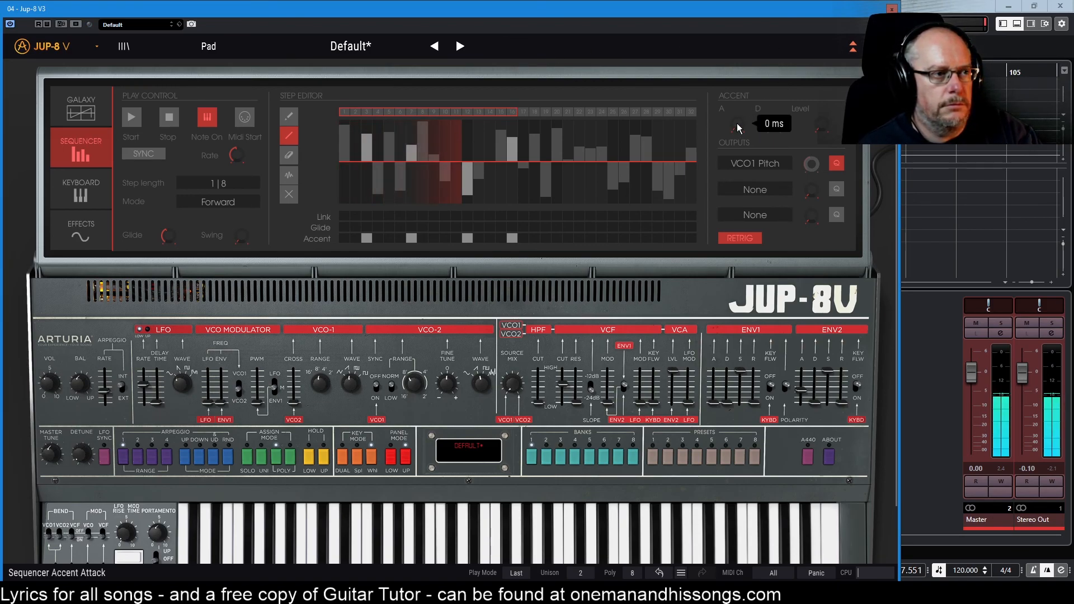
pyautogui.moveTo(238, 155)
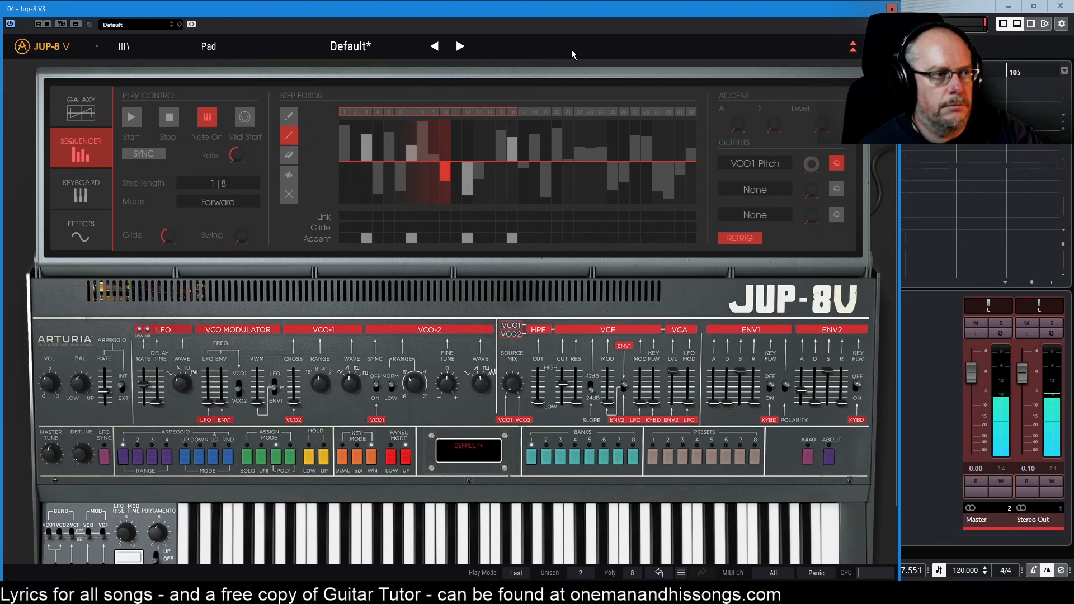
pyautogui.moveTo(820, 124); pyautogui.dragTo(821, 72)
pyautogui.moveTo(738, 124)
pyautogui.mouseDown()
pyautogui.moveTo(738, 98)
pyautogui.moveTo(772, 109)
pyautogui.moveTo(776, 128)
pyautogui.moveTo(738, 119)
pyautogui.mouseUp()
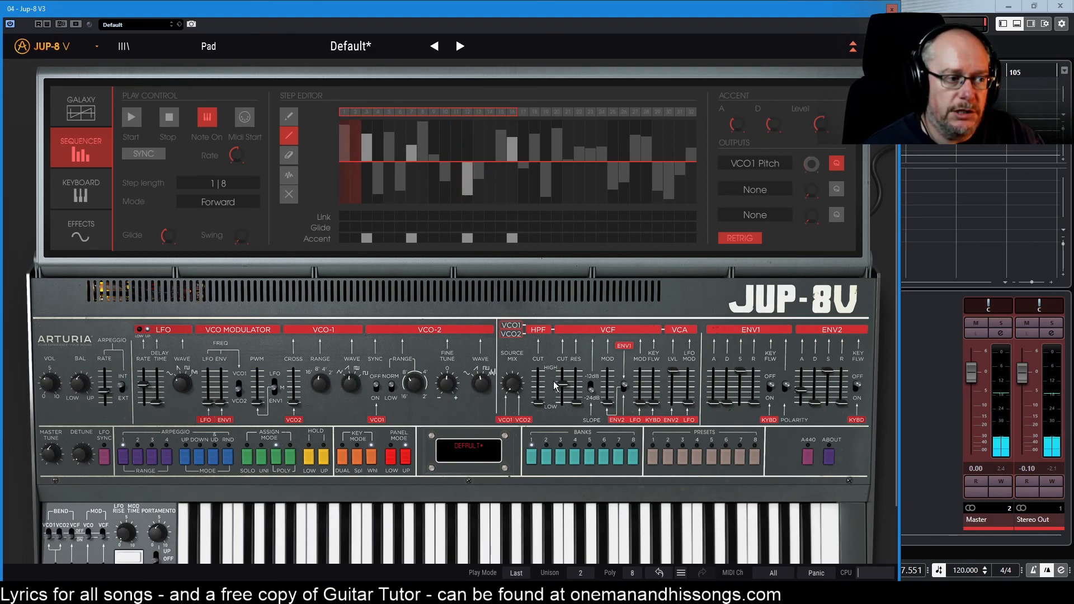
pyautogui.moveTo(567, 393)
pyautogui.moveTo(564, 387); pyautogui.dragTo(564, 384)
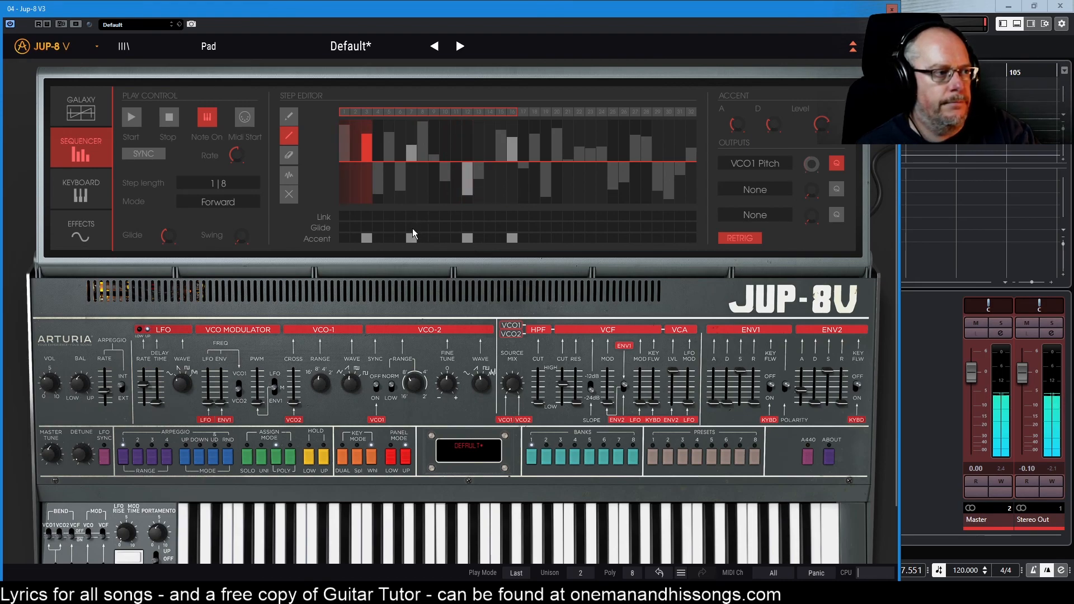
# Add glide to steps 6, 10, 11 and 13 and link to steps 3, 14 and 15 of the sequence
pyautogui.click(398, 226)
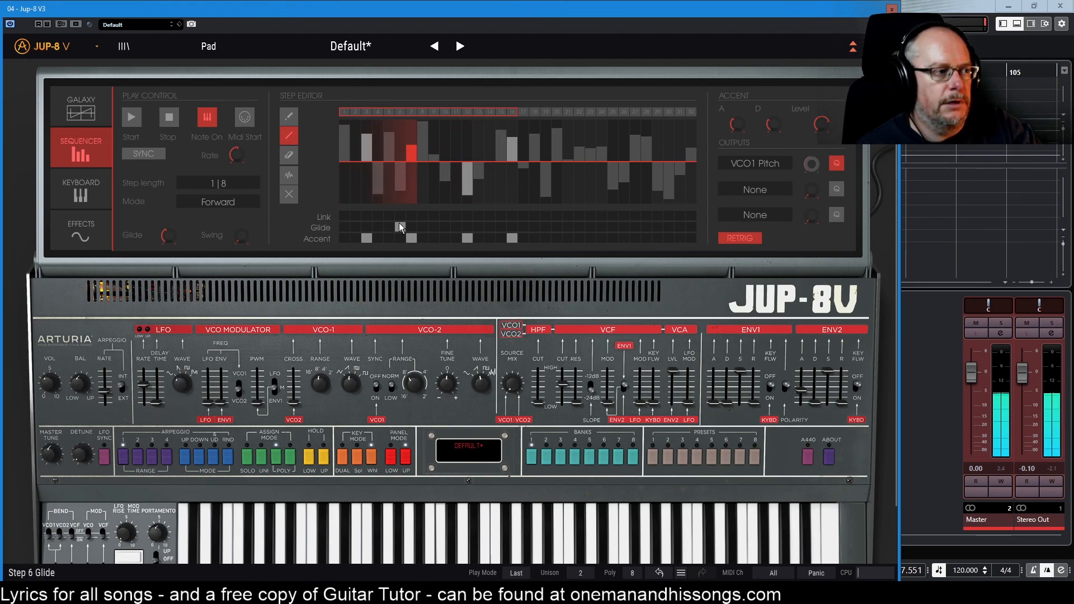
pyautogui.click(449, 227)
pyautogui.click(458, 227)
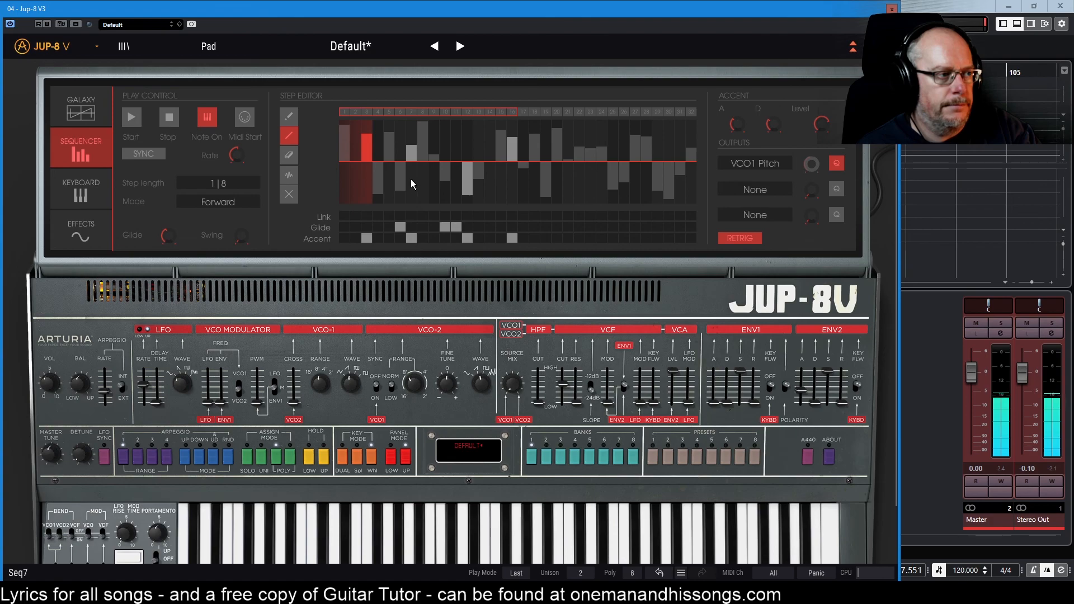
pyautogui.click(370, 216)
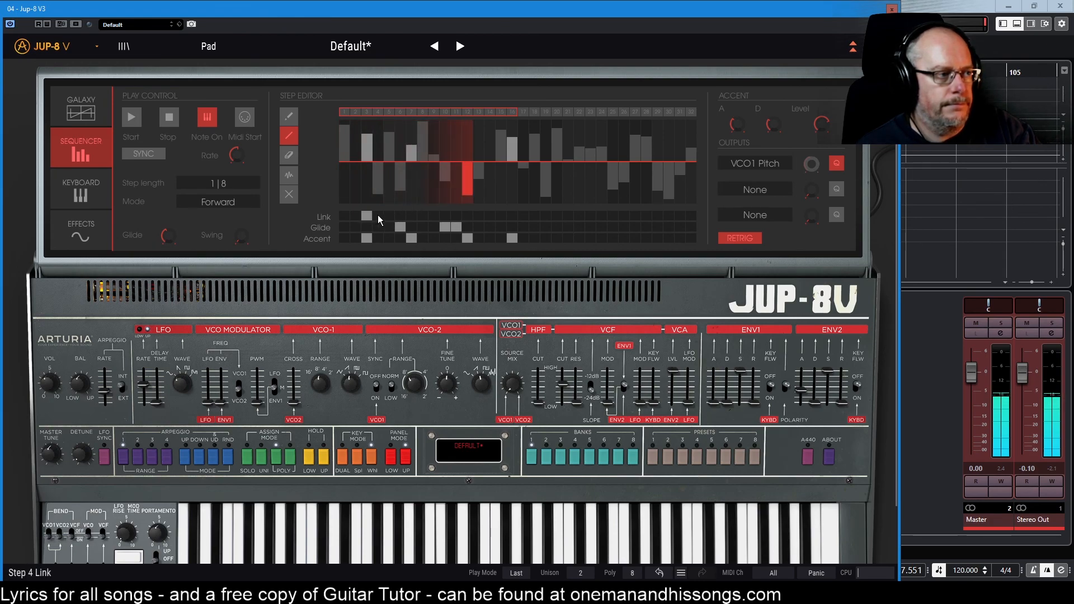
pyautogui.click(477, 225)
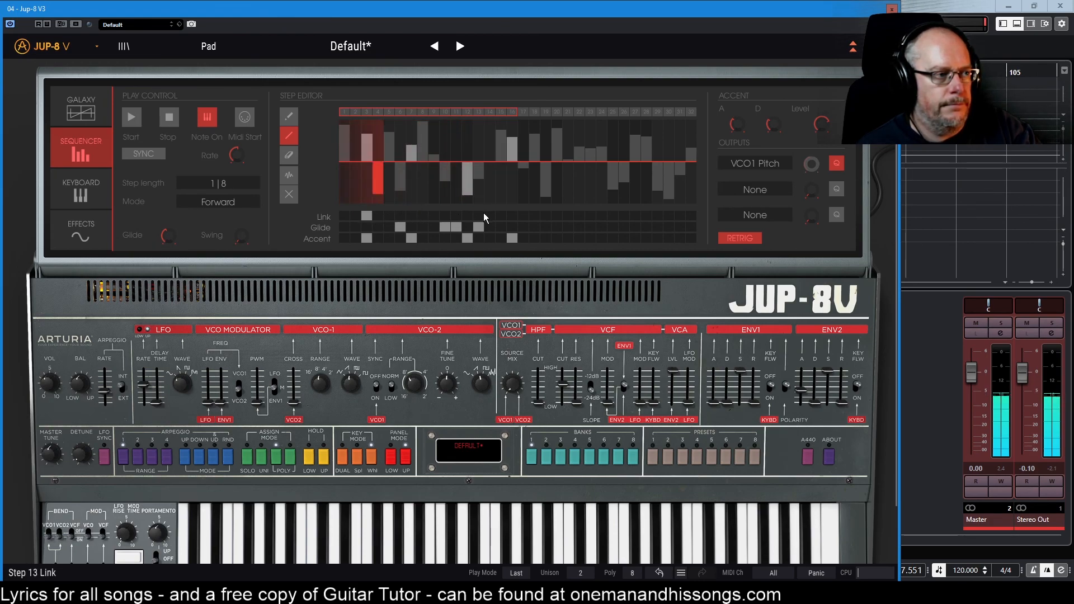
pyautogui.click(501, 215)
pyautogui.click(490, 215)
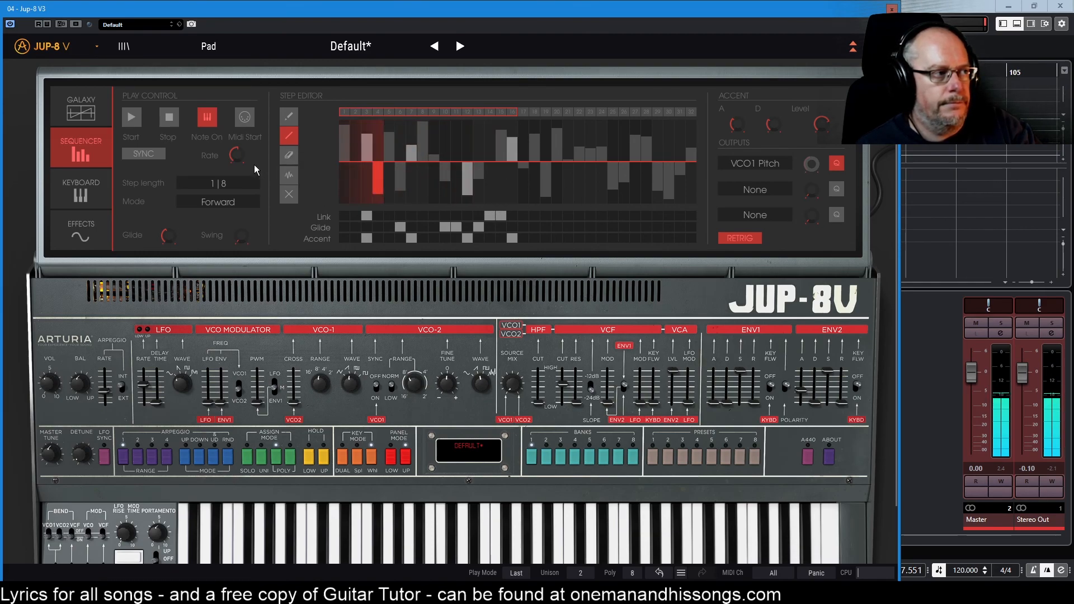
# Raise the sequencer rate slightly and extend the glide to steps 8 and 9, adjusting the glide amount
pyautogui.moveTo(237, 155)
pyautogui.moveTo(237, 155); pyautogui.dragTo(237, 143)
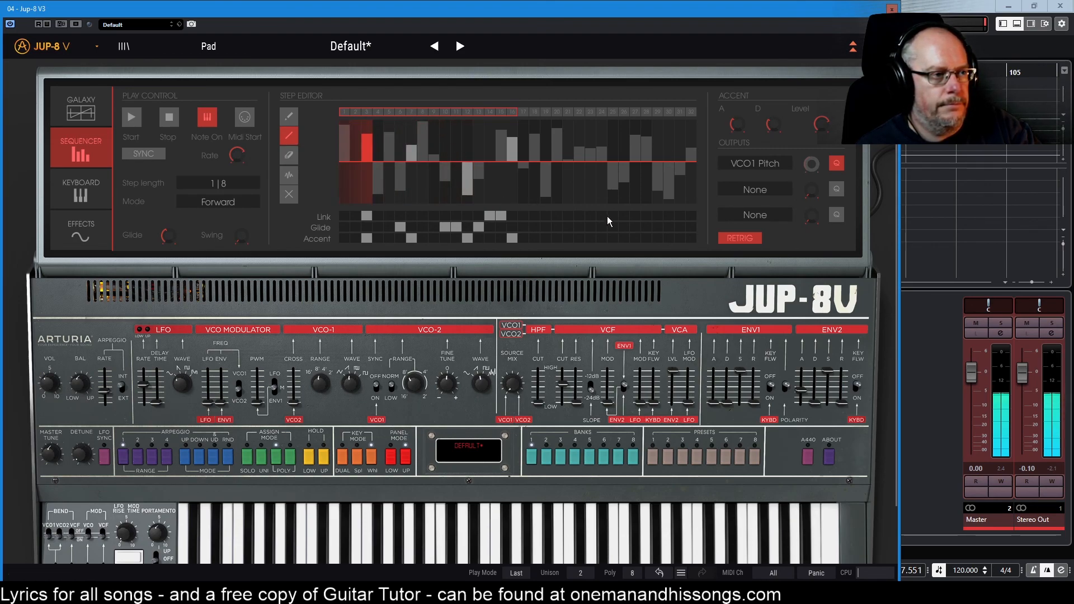
pyautogui.click(433, 227)
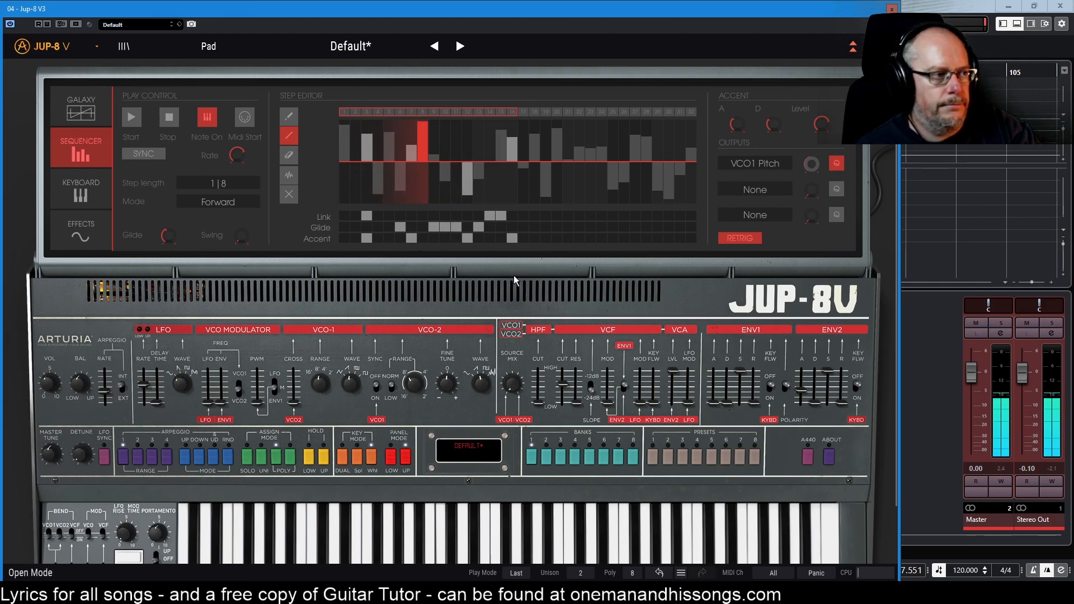
pyautogui.click(423, 226)
pyautogui.moveTo(170, 237)
pyautogui.mouseDown()
pyautogui.moveTo(170, 263)
pyautogui.moveTo(169, 235)
pyautogui.mouseUp()
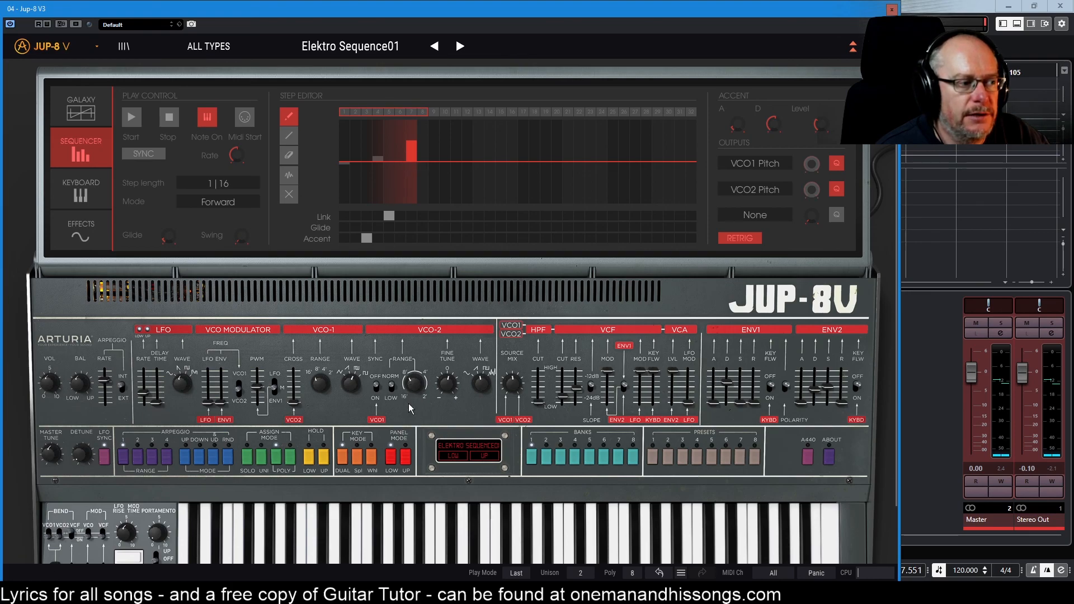
# Compare the upper and lower panel sequences of the Elektro Sequence01 preset, ending on the lower one and trying its source mix
pyautogui.click(403, 460)
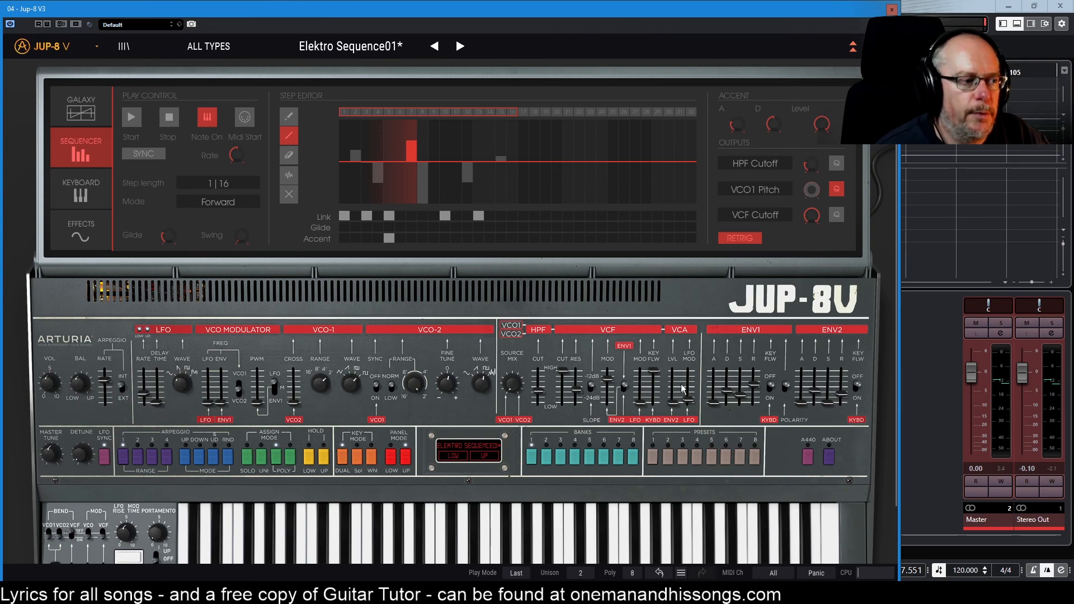
pyautogui.click(389, 458)
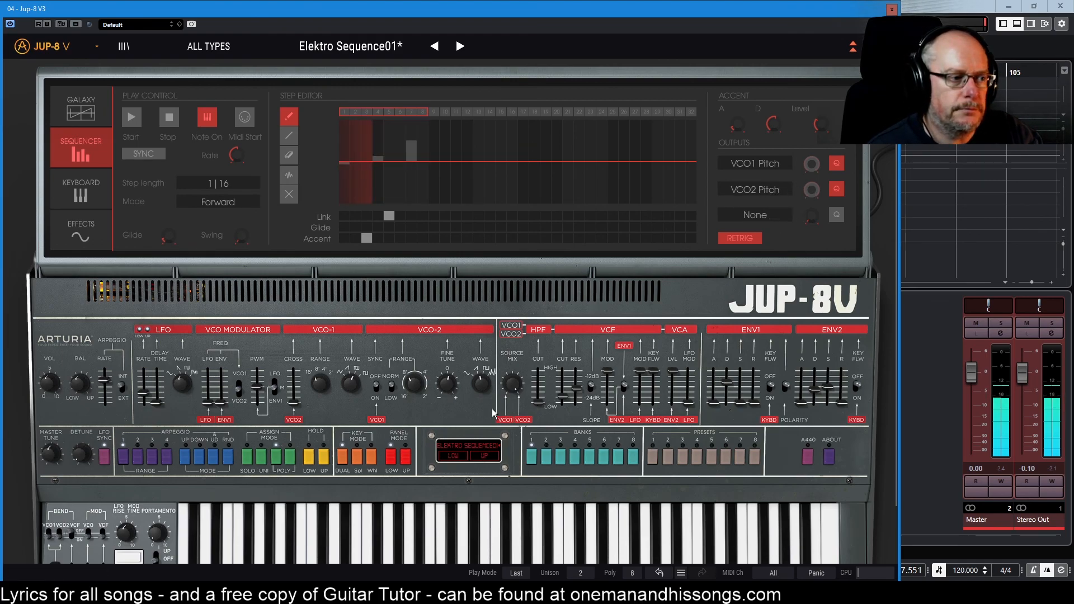
pyautogui.moveTo(516, 383); pyautogui.dragTo(516, 441)
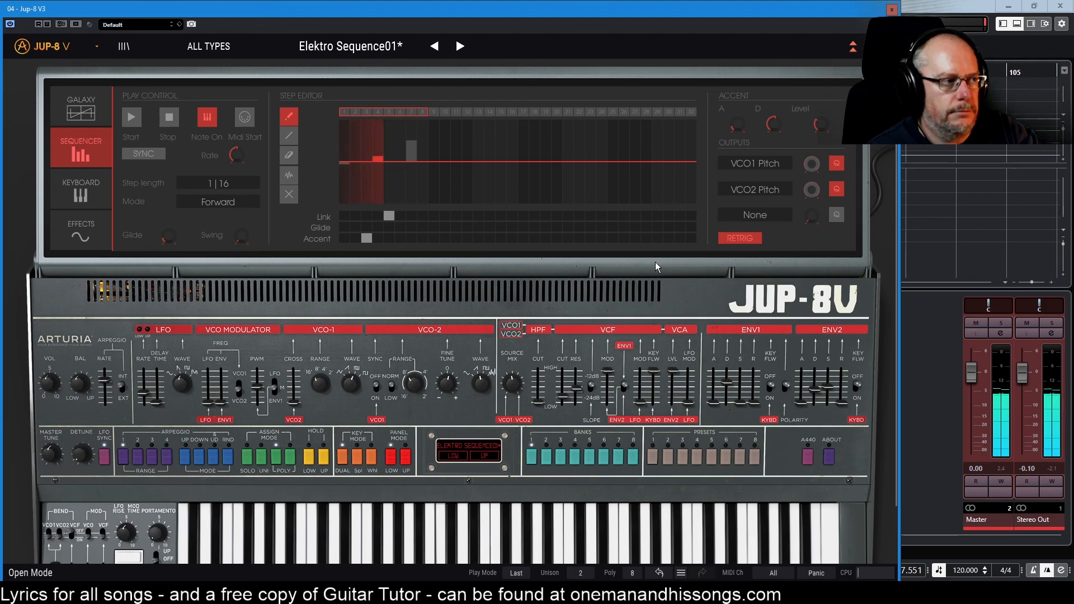
# Compare the lower sequence with and without the step 3 accent, and raise the accent attack and level while shortening the decay
pyautogui.click(364, 239)
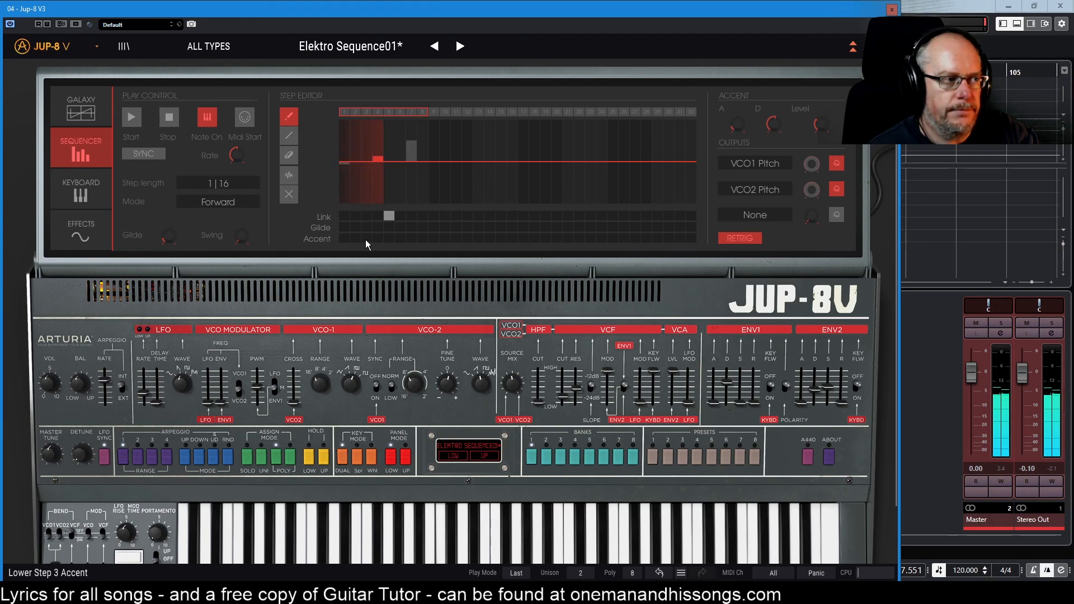
pyautogui.click(365, 240)
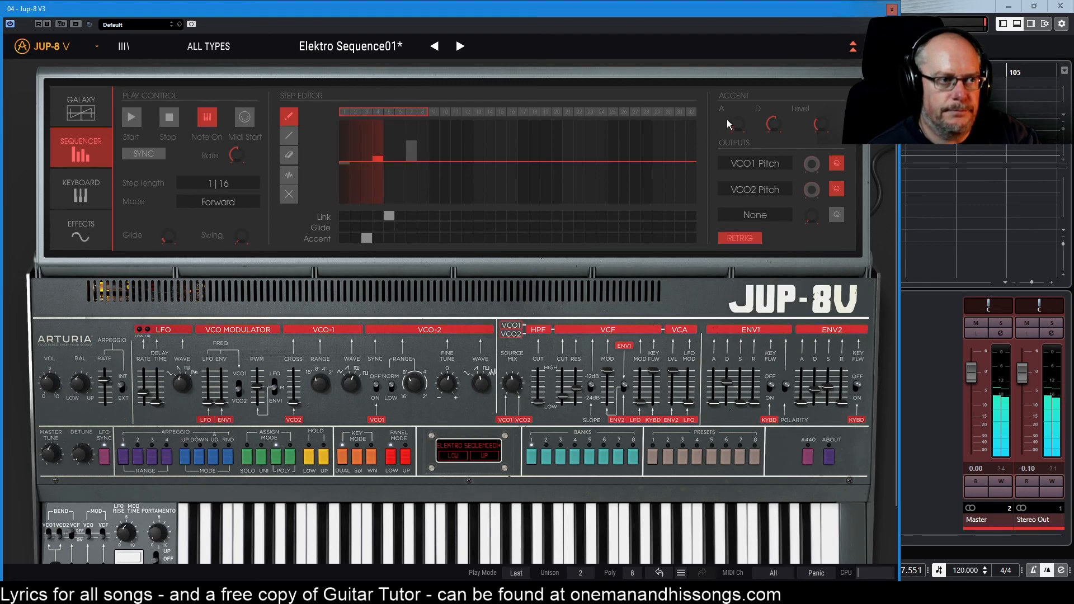
pyautogui.moveTo(737, 125)
pyautogui.mouseDown()
pyautogui.moveTo(737, 106)
pyautogui.moveTo(773, 122)
pyautogui.moveTo(773, 136)
pyautogui.moveTo(743, 120)
pyautogui.mouseUp()
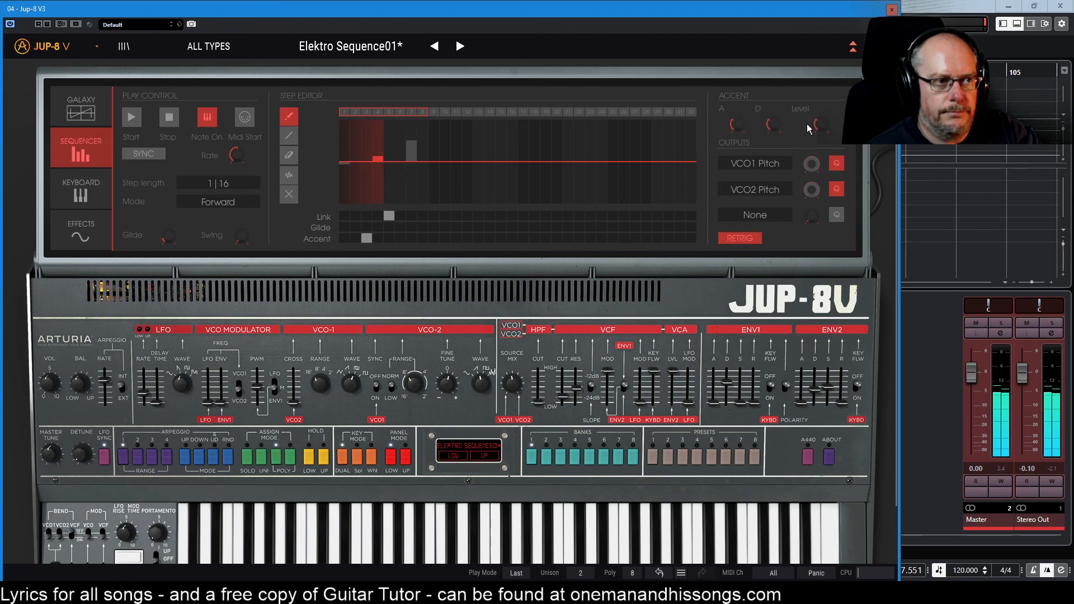
pyautogui.moveTo(774, 131); pyautogui.dragTo(774, 130)
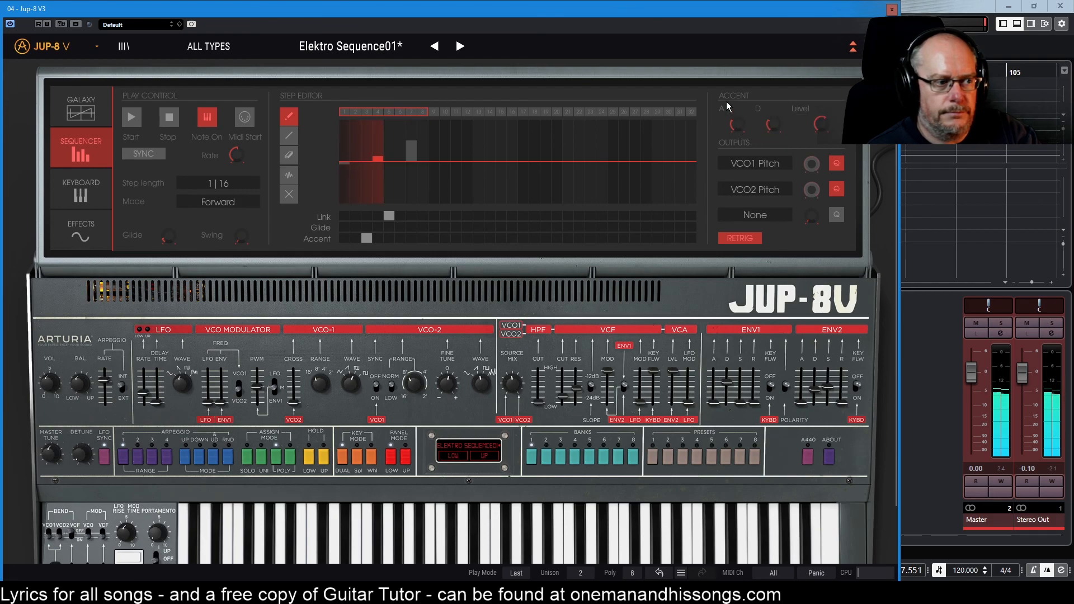
# Try the lower sequence with and without the link on step 5, leaving the link on
pyautogui.click(390, 216)
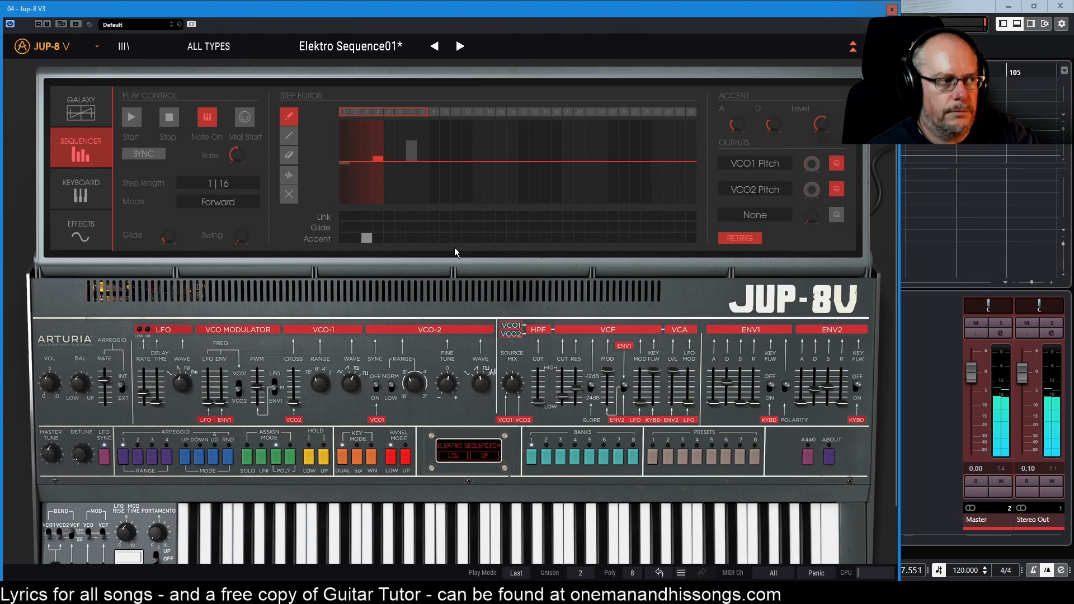
pyautogui.click(391, 216)
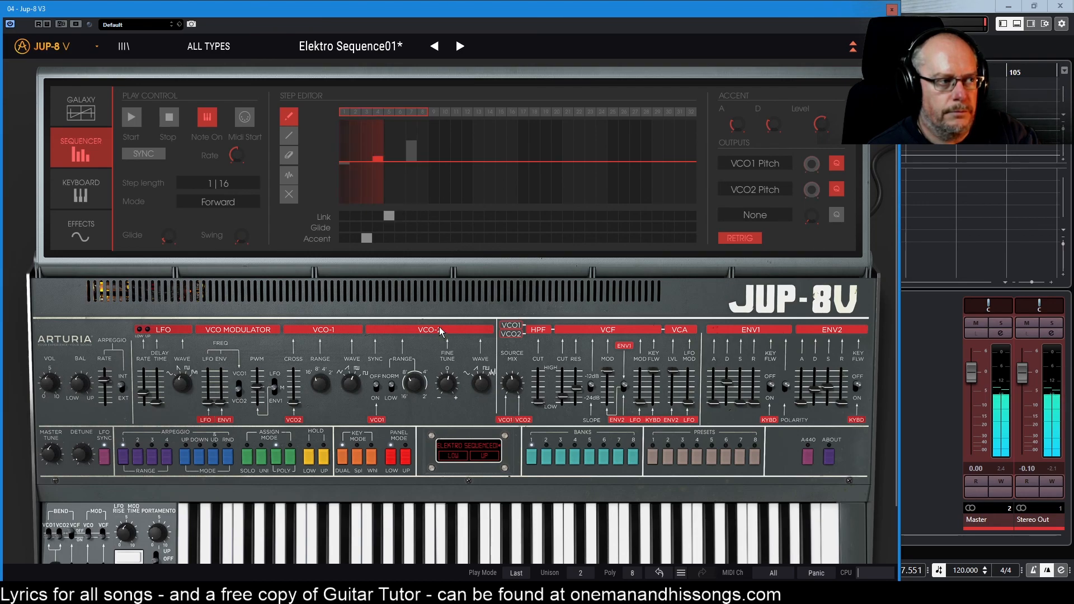
pyautogui.click(389, 215)
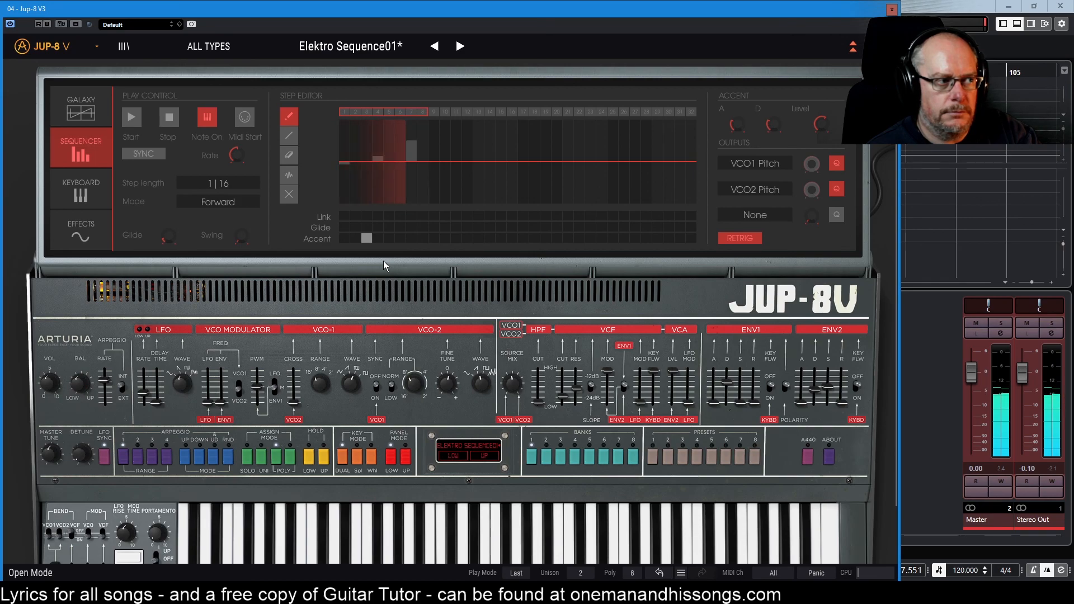
pyautogui.click(389, 215)
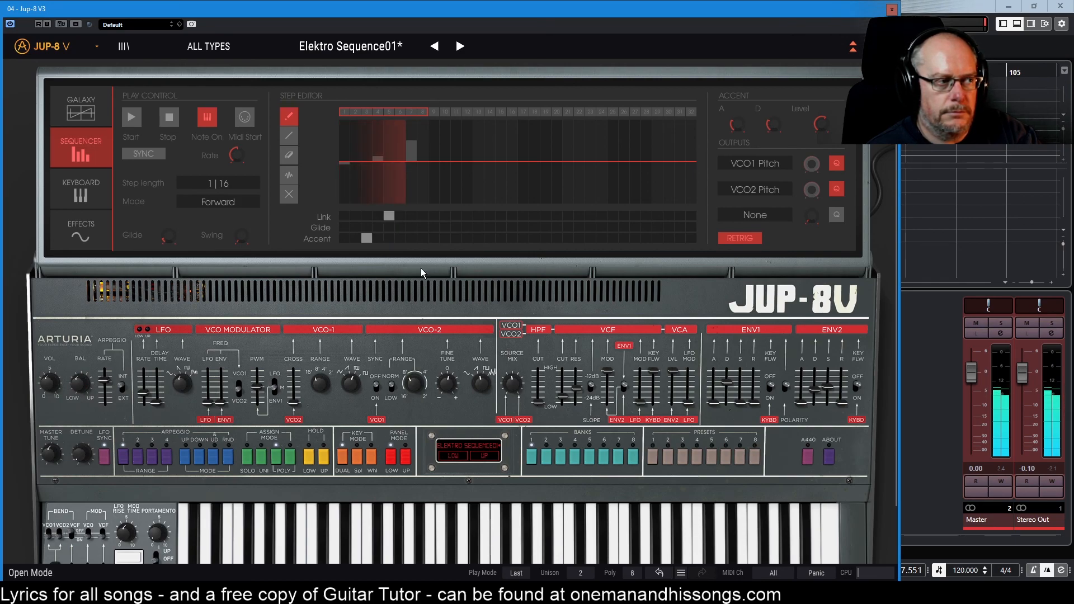
pyautogui.click(388, 215)
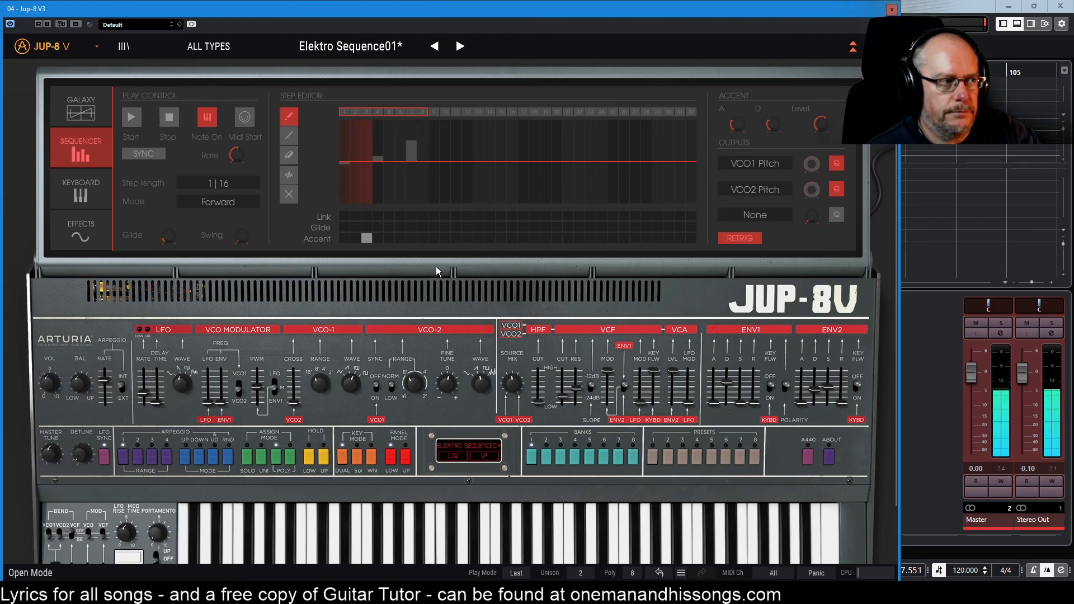
pyautogui.click(390, 216)
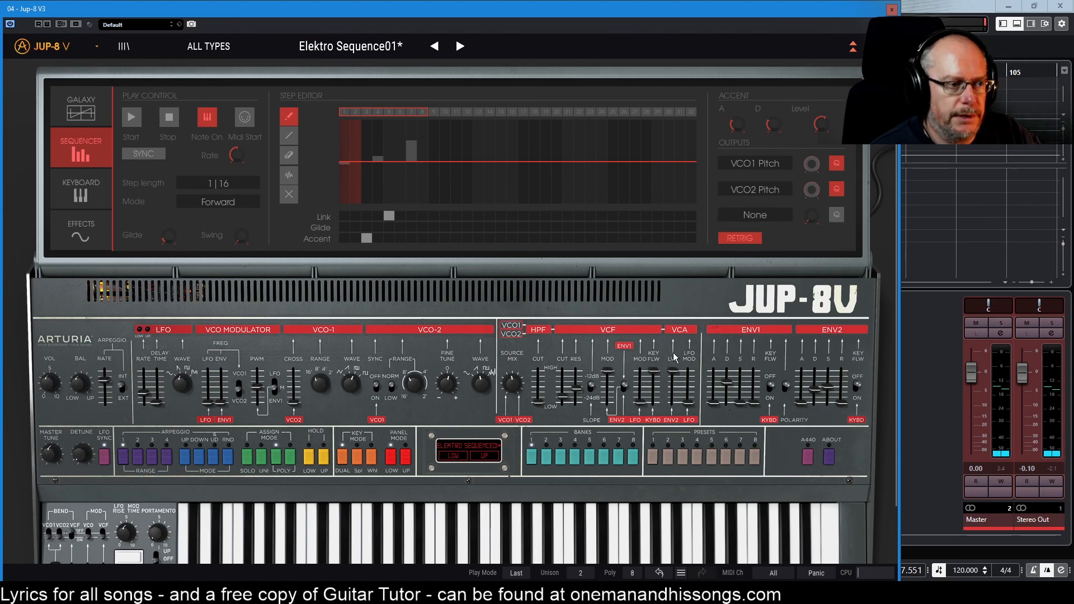
# On the upper panel, raise the sequencer's HPF Cutoff output amount to 0.512 and raise the HPF cutoff
pyautogui.click(404, 459)
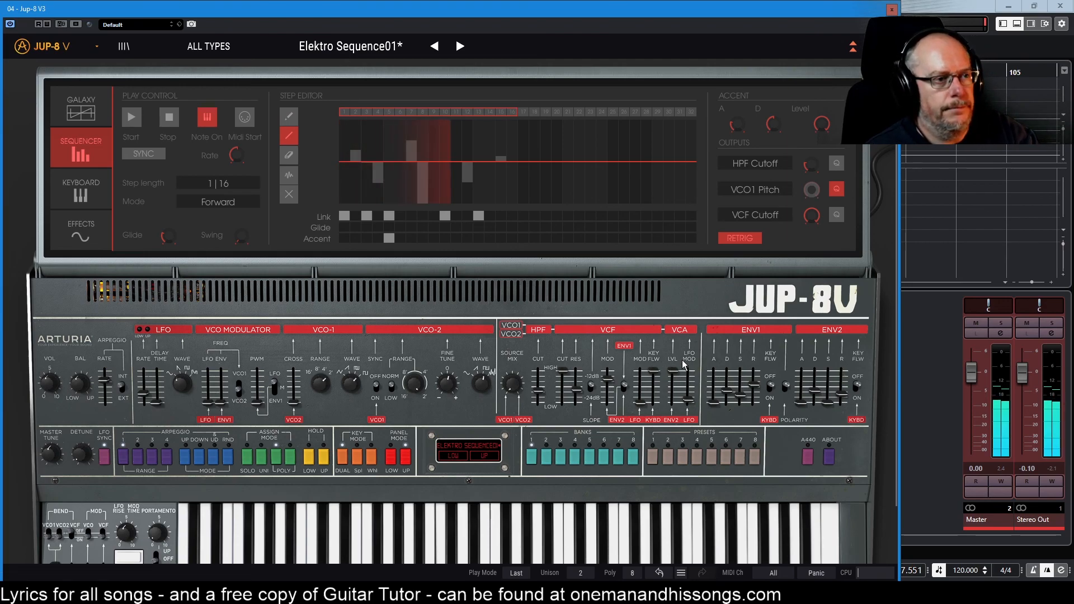
pyautogui.moveTo(811, 165); pyautogui.dragTo(811, 142)
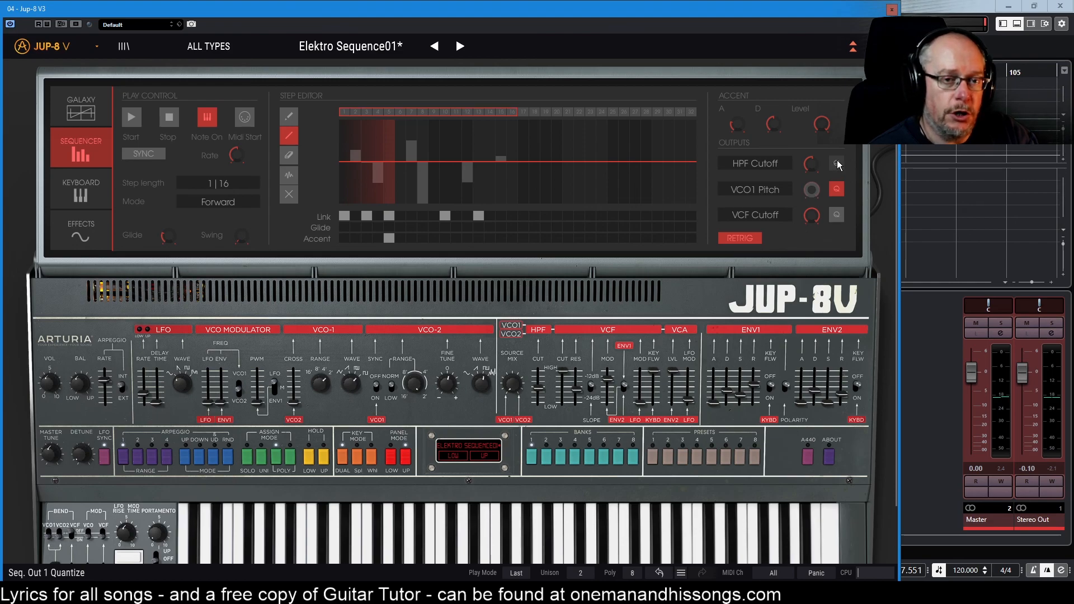
pyautogui.moveTo(540, 390); pyautogui.dragTo(543, 374)
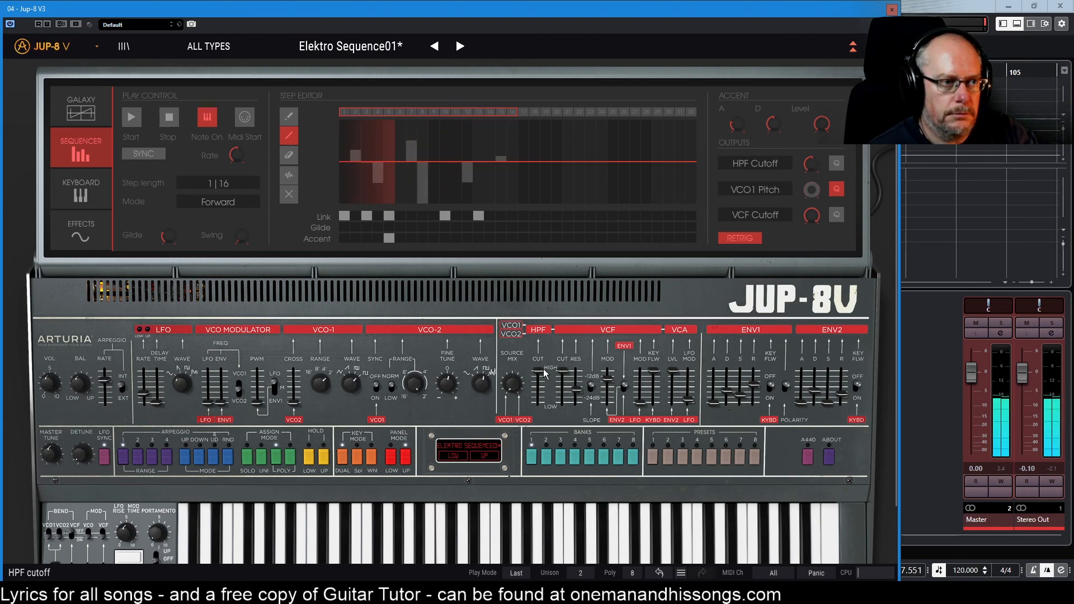
pyautogui.moveTo(814, 163)
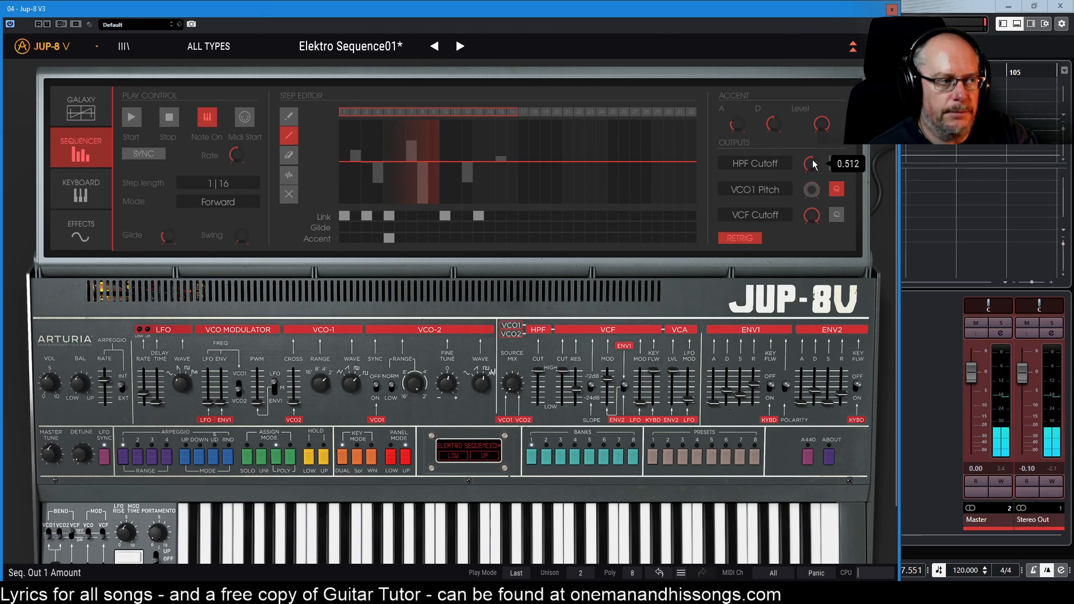
# Set the first sequencer output destination to None and sweep the HPF cutoff down and back up
pyautogui.click(758, 167)
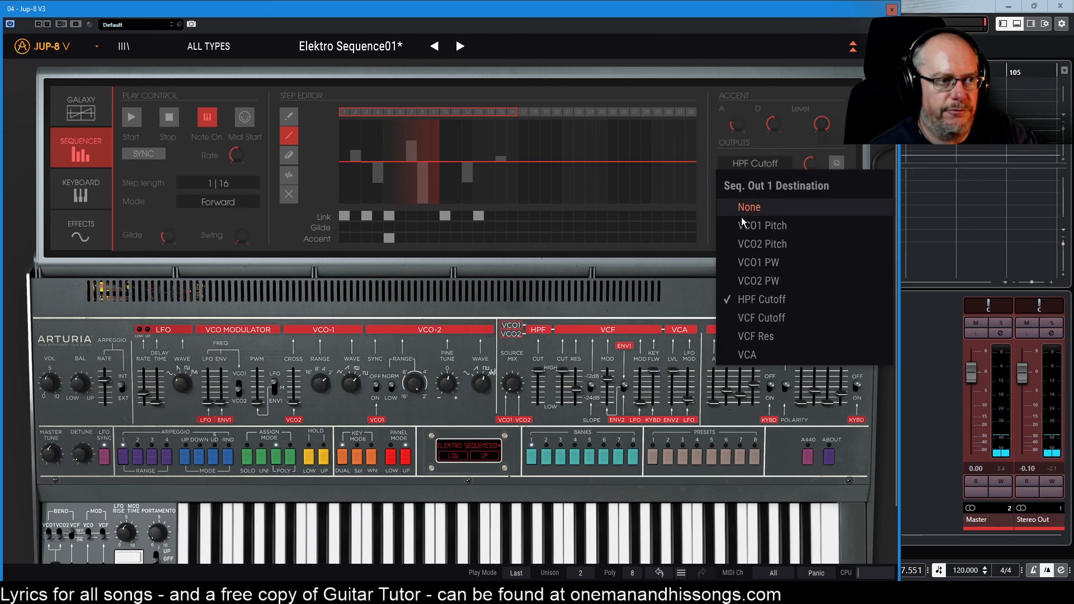
pyautogui.click(741, 209)
pyautogui.moveTo(535, 372); pyautogui.dragTo(535, 404)
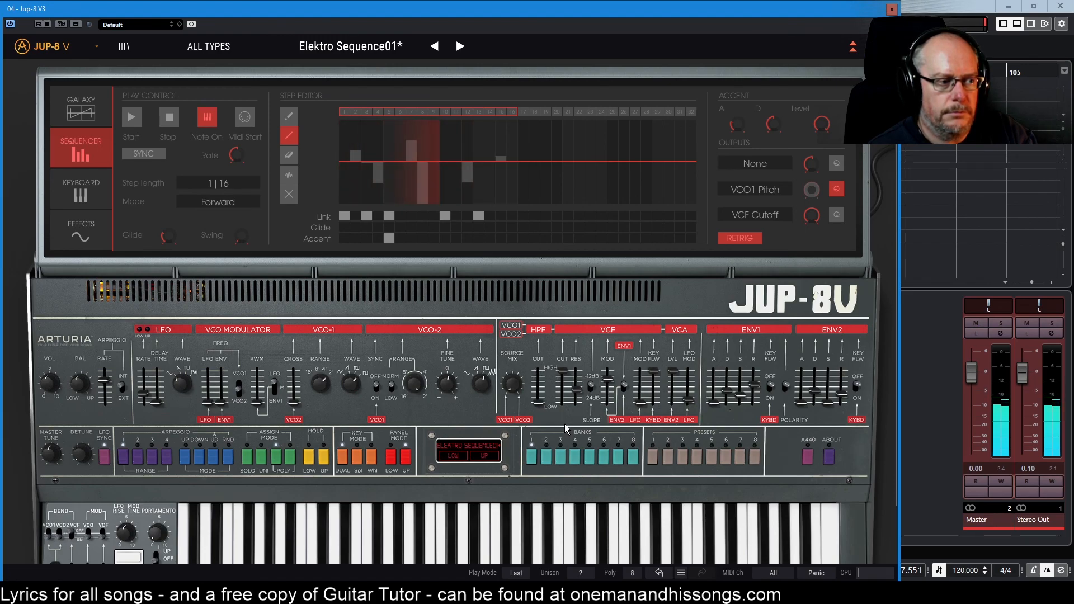
pyautogui.moveTo(539, 406); pyautogui.dragTo(538, 370)
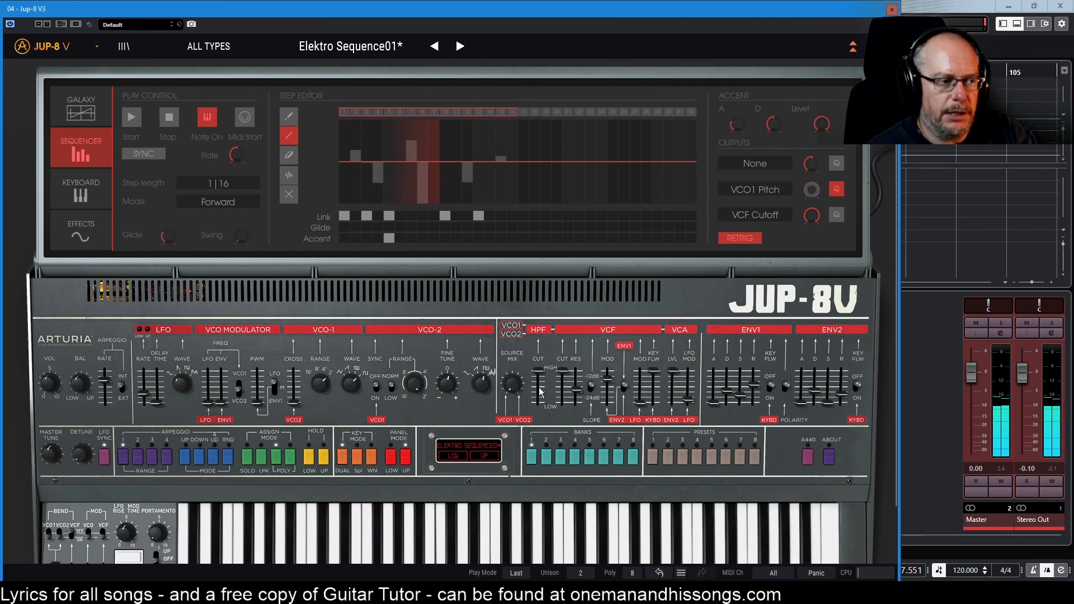
pyautogui.moveTo(539, 376)
pyautogui.moveTo(539, 376); pyautogui.dragTo(538, 382)
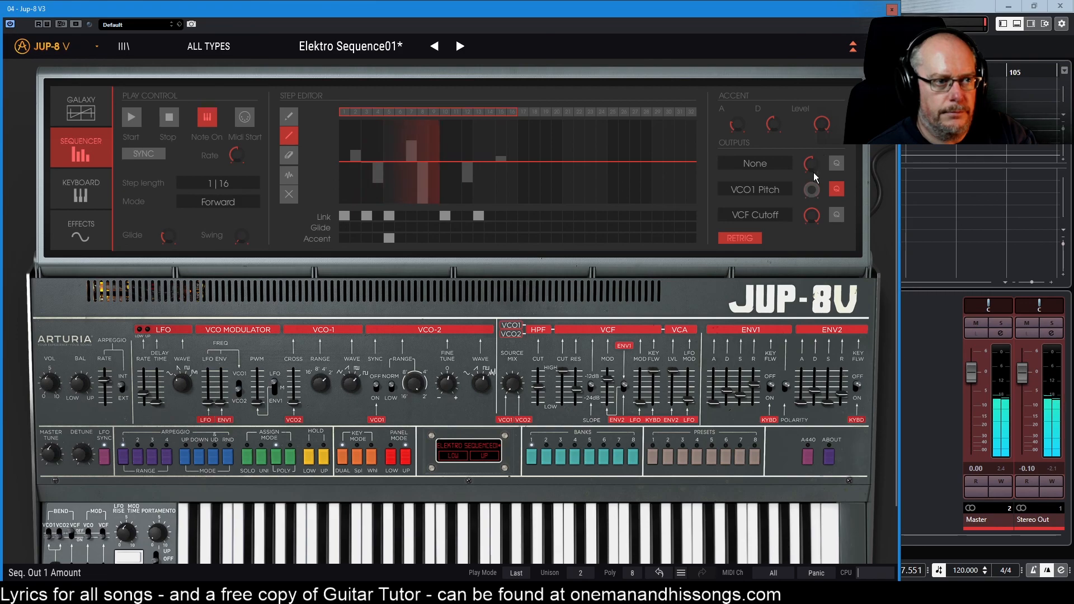
# Reassign the first sequencer output to HPF Cutoff, try its amount at maximum and reduce it again
pyautogui.click(767, 165)
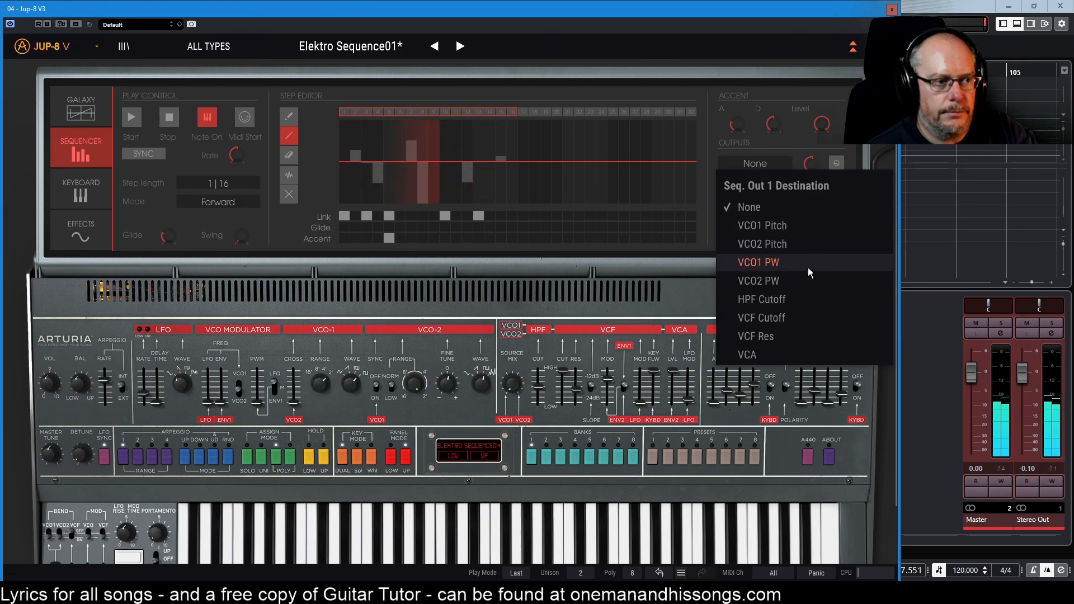
pyautogui.click(762, 300)
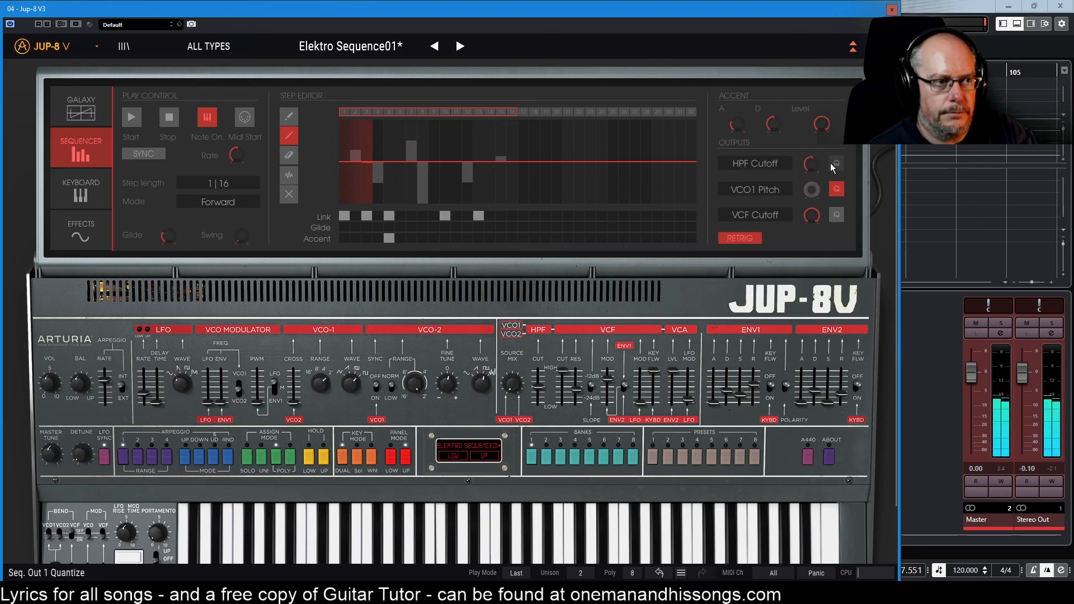
pyautogui.moveTo(811, 163)
pyautogui.moveTo(811, 163); pyautogui.dragTo(811, 224)
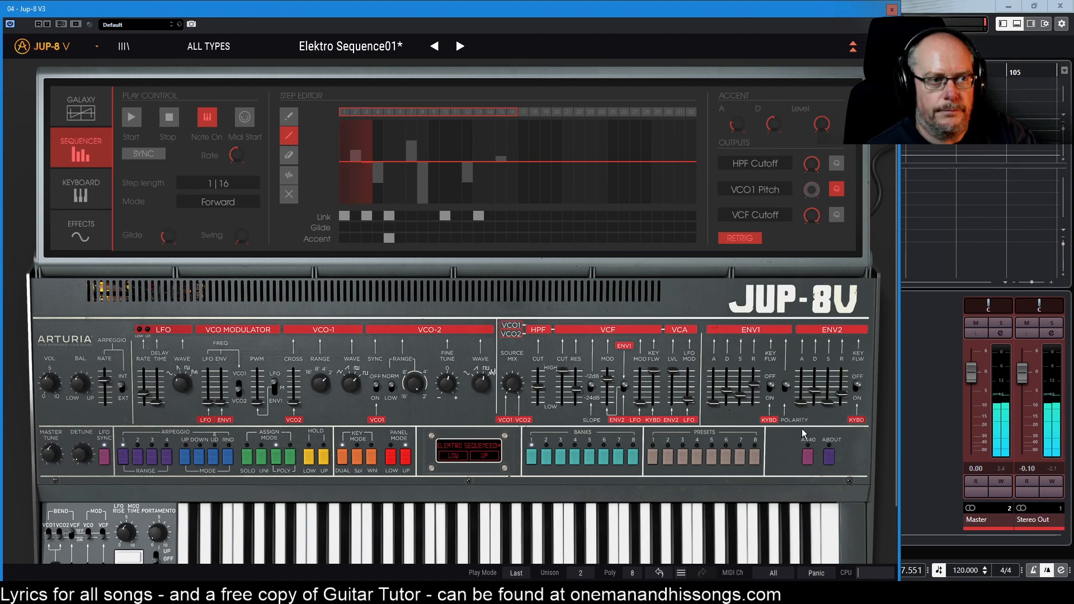
pyautogui.moveTo(811, 163); pyautogui.dragTo(811, 101)
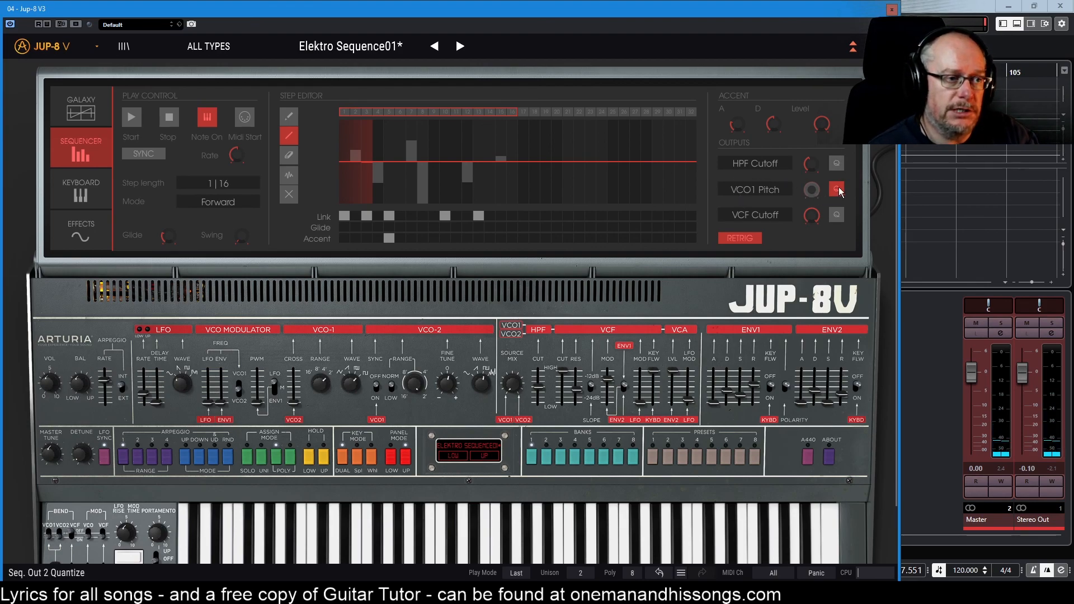
# Set the second sequencer output destination to None
pyautogui.click(761, 190)
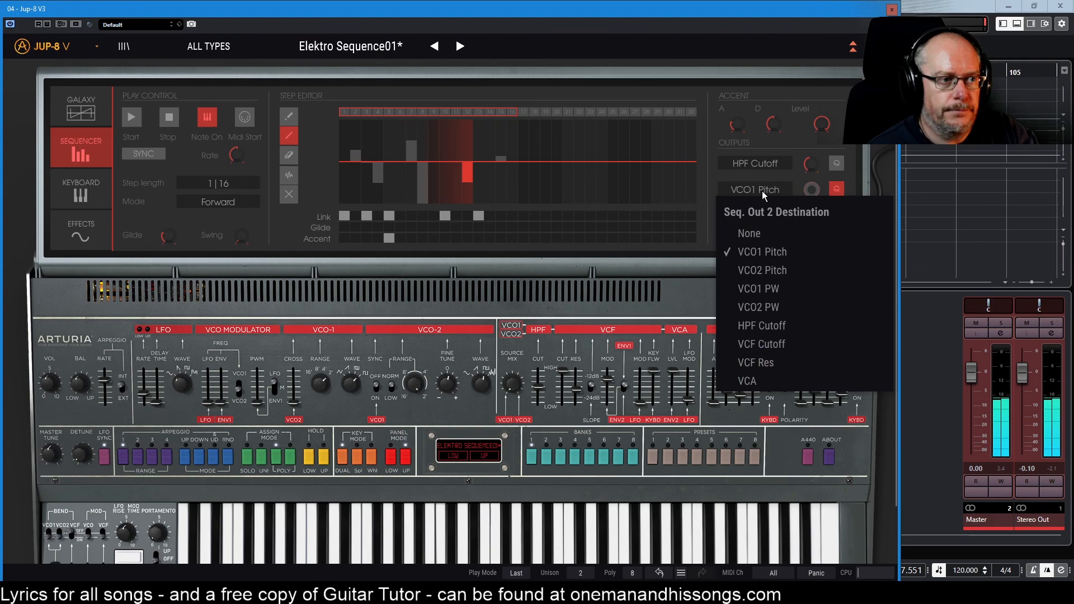
pyautogui.click(762, 232)
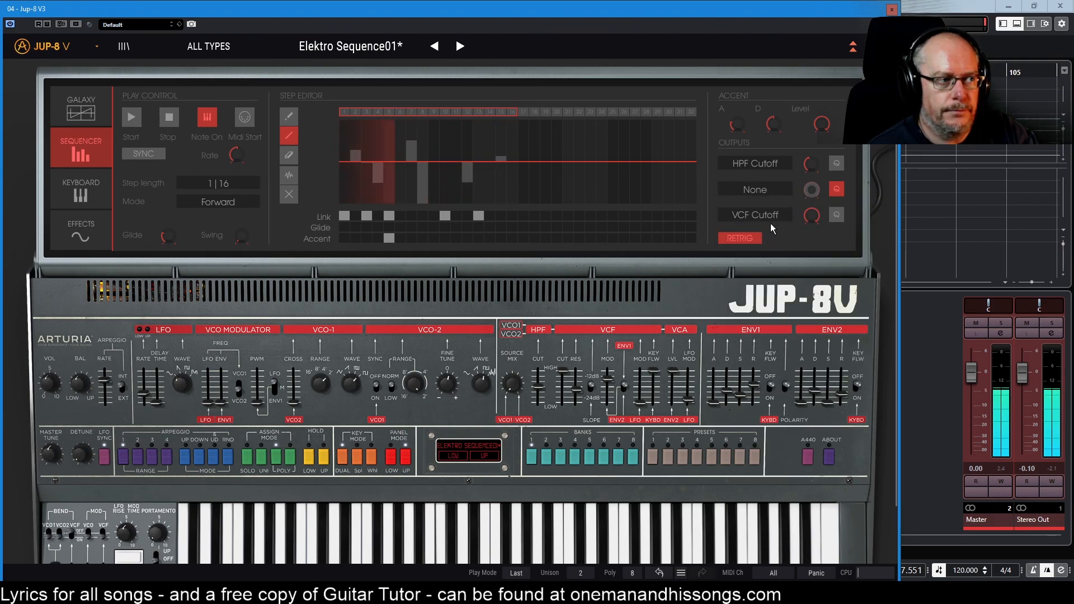
# Set the second sequencer output destination to VCO1 Pitch and adjust the VCF cutoff and the third output's VCF Cutoff amount
pyautogui.click(758, 190)
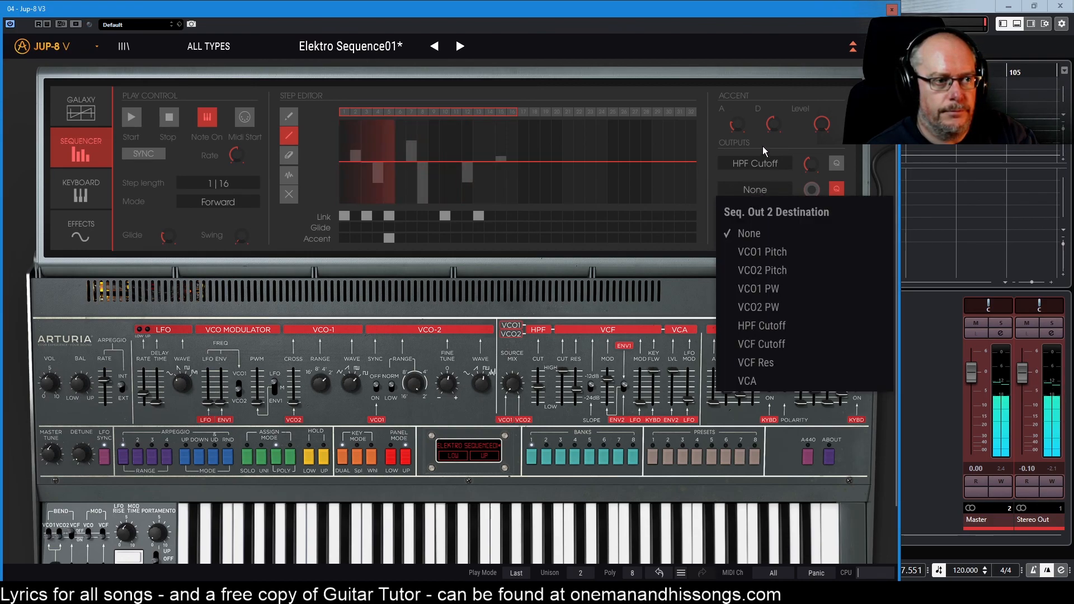
pyautogui.click(765, 254)
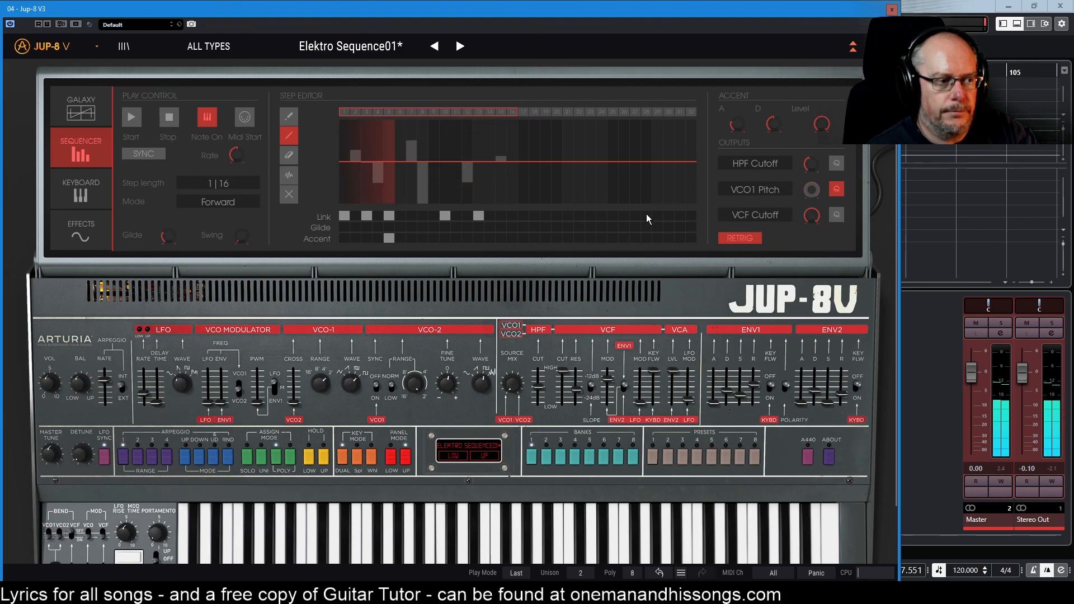
pyautogui.moveTo(563, 371); pyautogui.dragTo(564, 386)
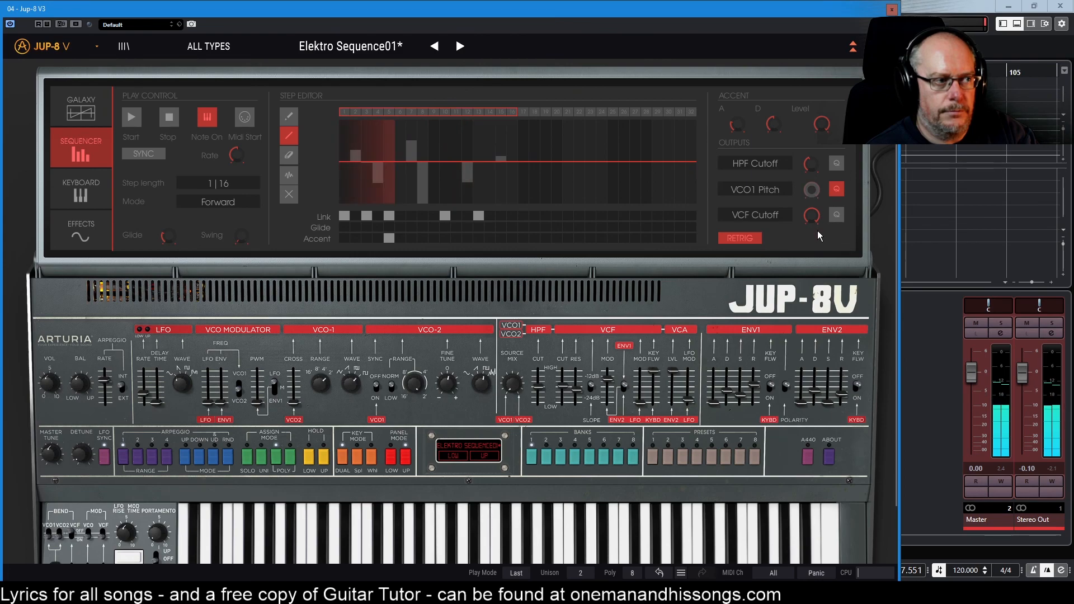
pyautogui.moveTo(818, 213)
pyautogui.mouseDown()
pyautogui.moveTo(818, 267)
pyautogui.moveTo(818, 215)
pyautogui.mouseUp()
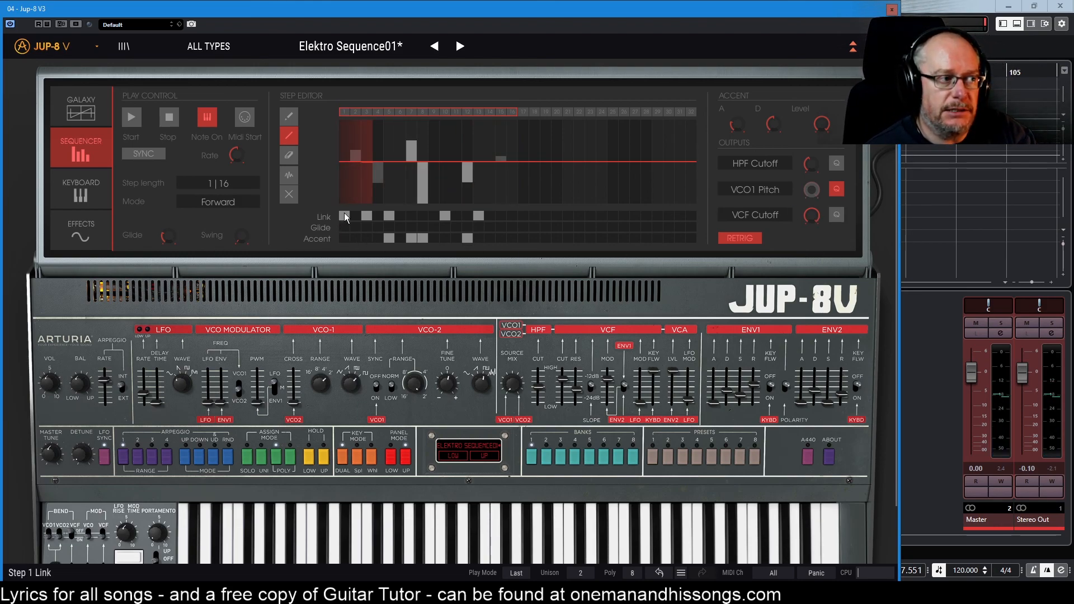
# Try different links across steps 1 to 5, restore links on steps 1, 3 and 5 only, and link step 9
pyautogui.click(376, 215)
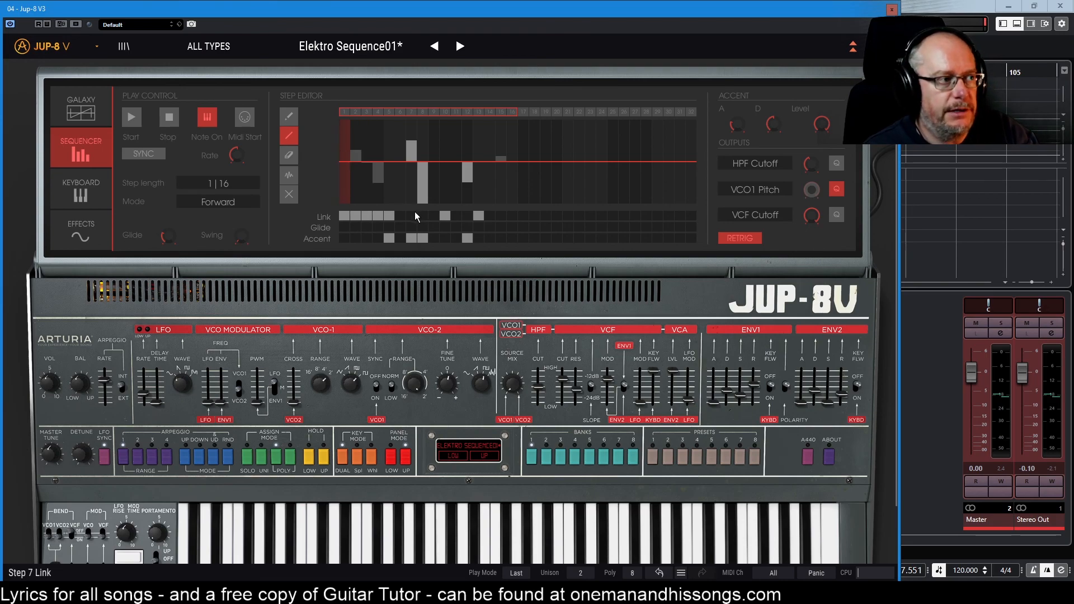
pyautogui.click(367, 217)
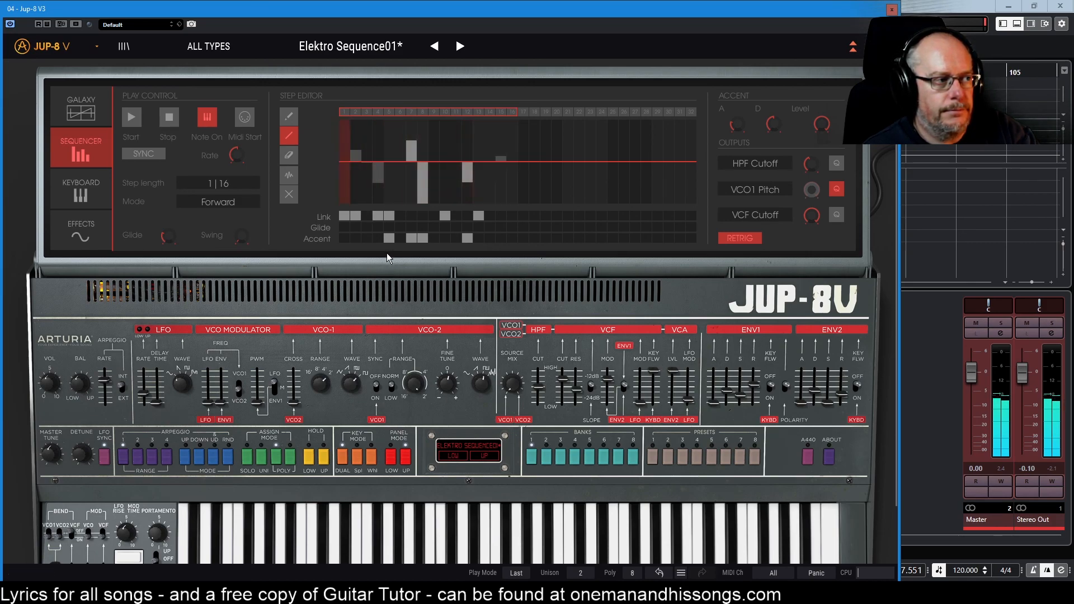
pyautogui.click(356, 215)
pyautogui.click(367, 215)
pyautogui.click(379, 216)
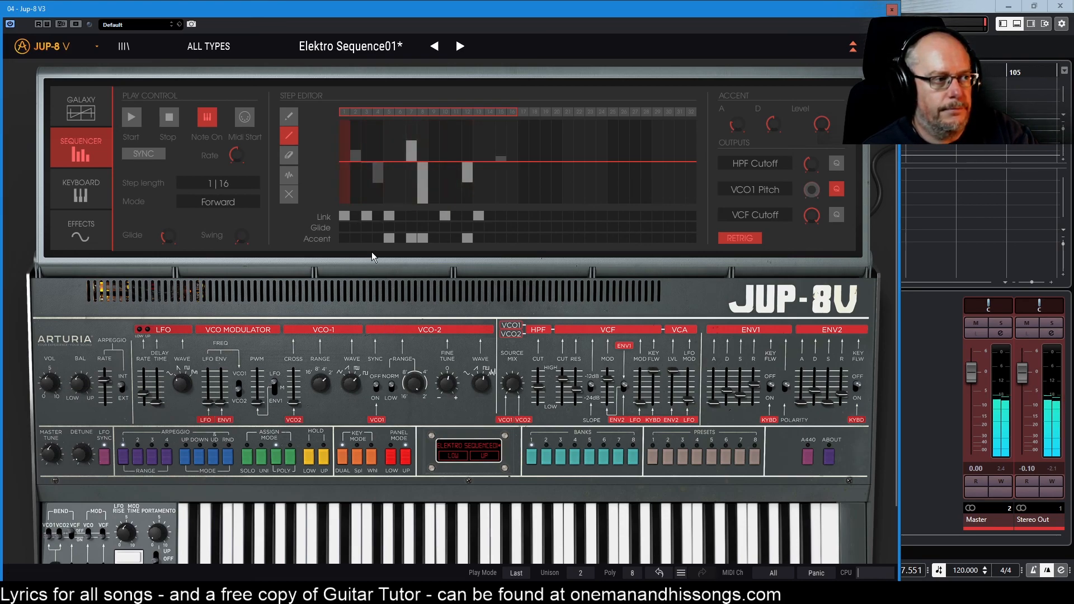
pyautogui.click(436, 215)
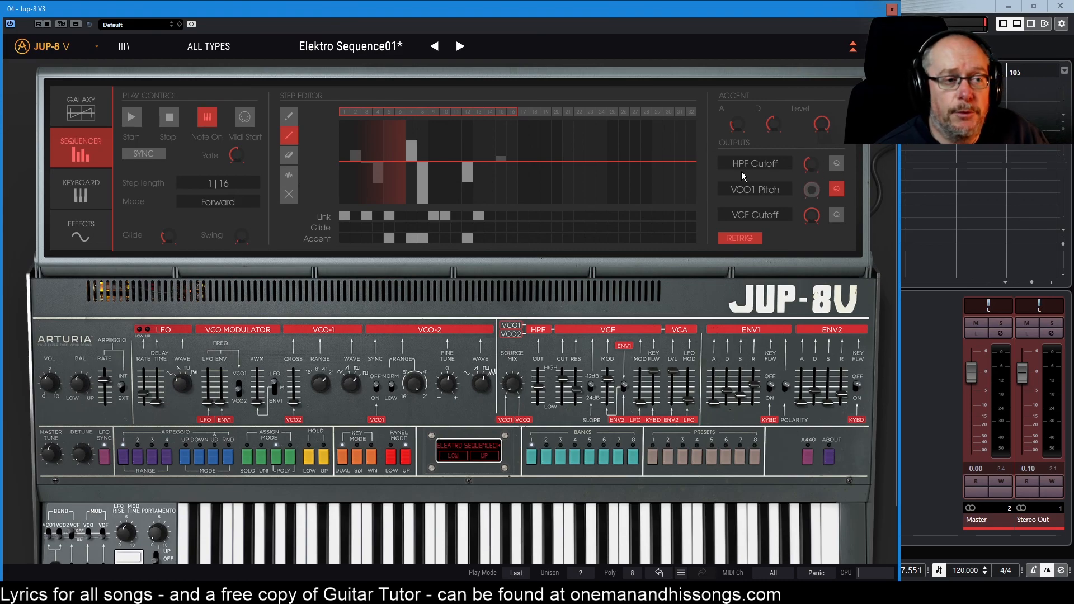
# Clear the step pattern and draw bars at about 0.92 on every even step from 2 to 16
pyautogui.click(754, 162)
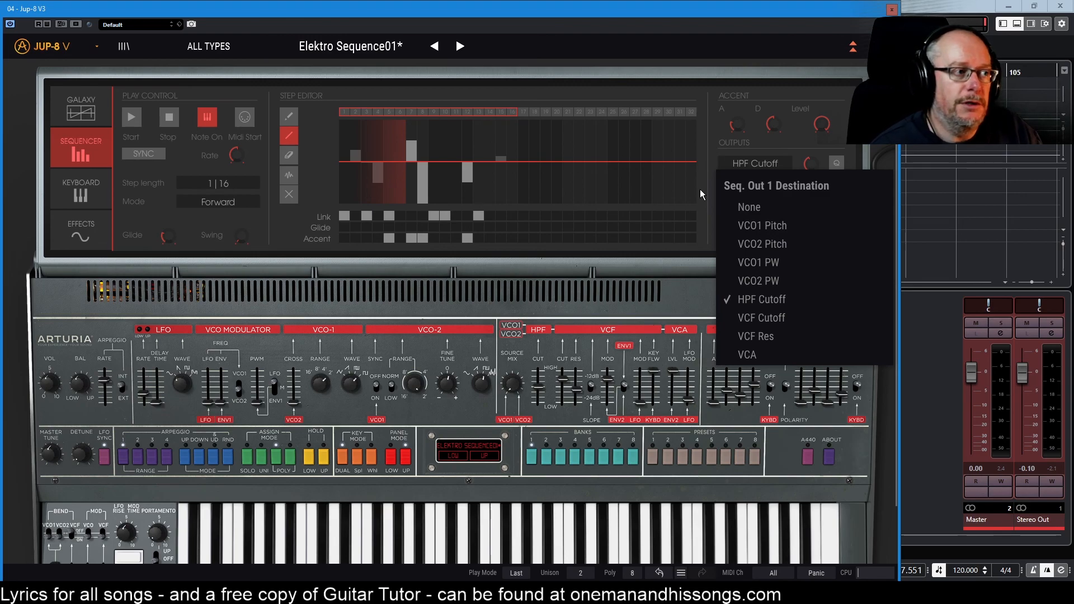
pyautogui.click(288, 196)
pyautogui.click(354, 126)
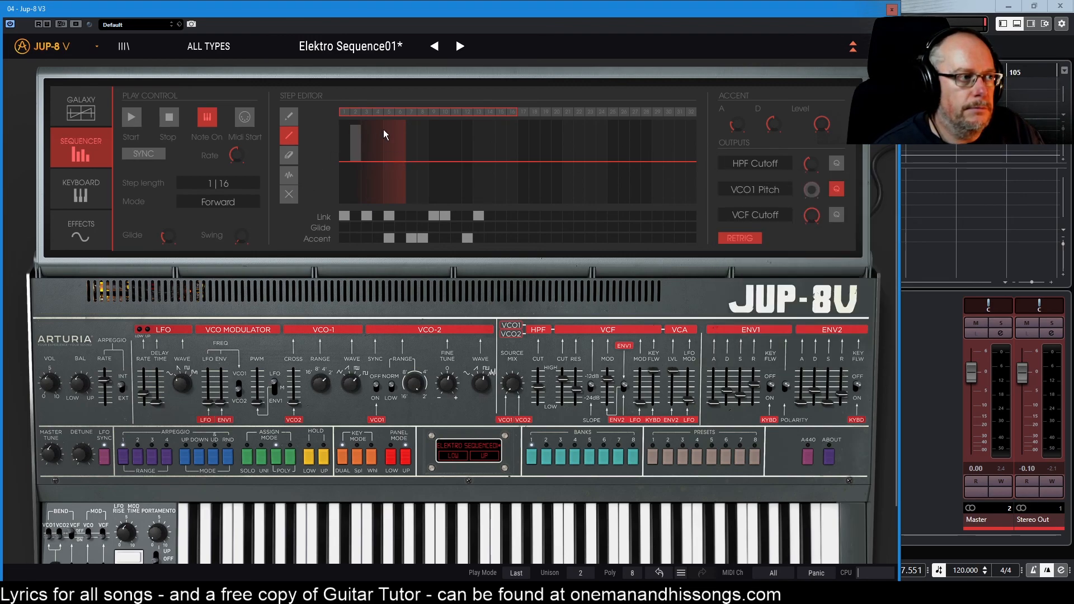
pyautogui.click(377, 126)
pyautogui.click(401, 127)
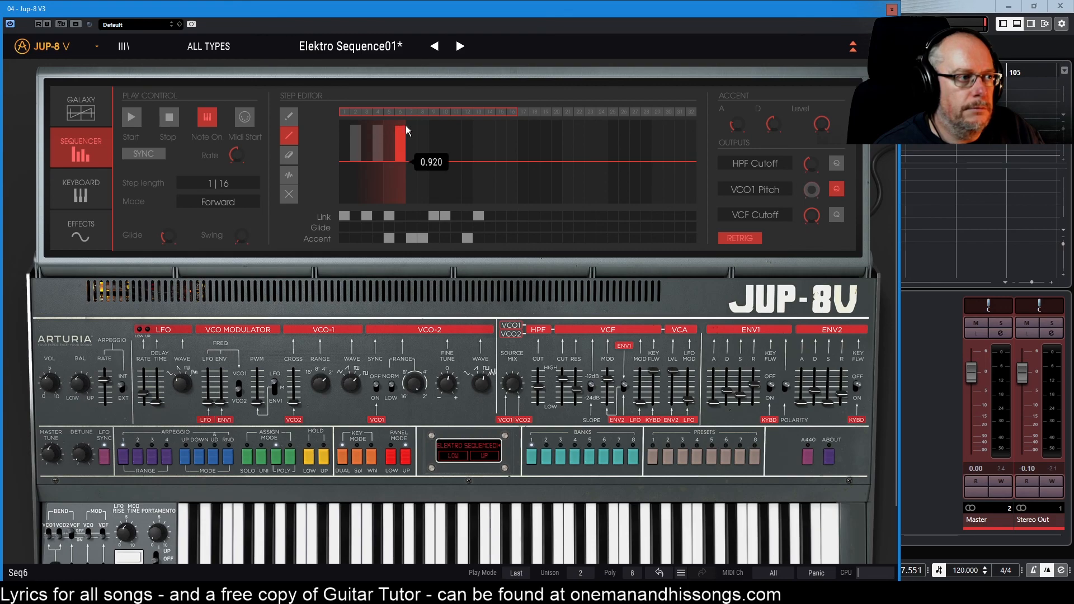
pyautogui.click(425, 127)
pyautogui.click(445, 127)
pyautogui.click(468, 126)
pyautogui.click(488, 128)
pyautogui.click(513, 127)
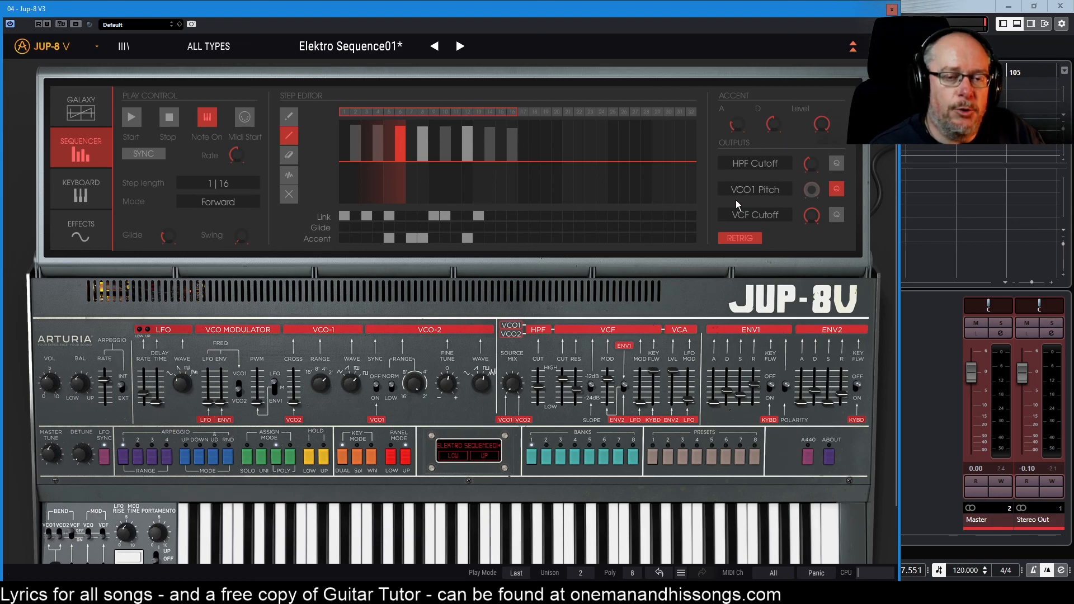
# Set the first sequencer output destination to VCA and slightly lower its amount
pyautogui.click(744, 163)
pyautogui.click(748, 354)
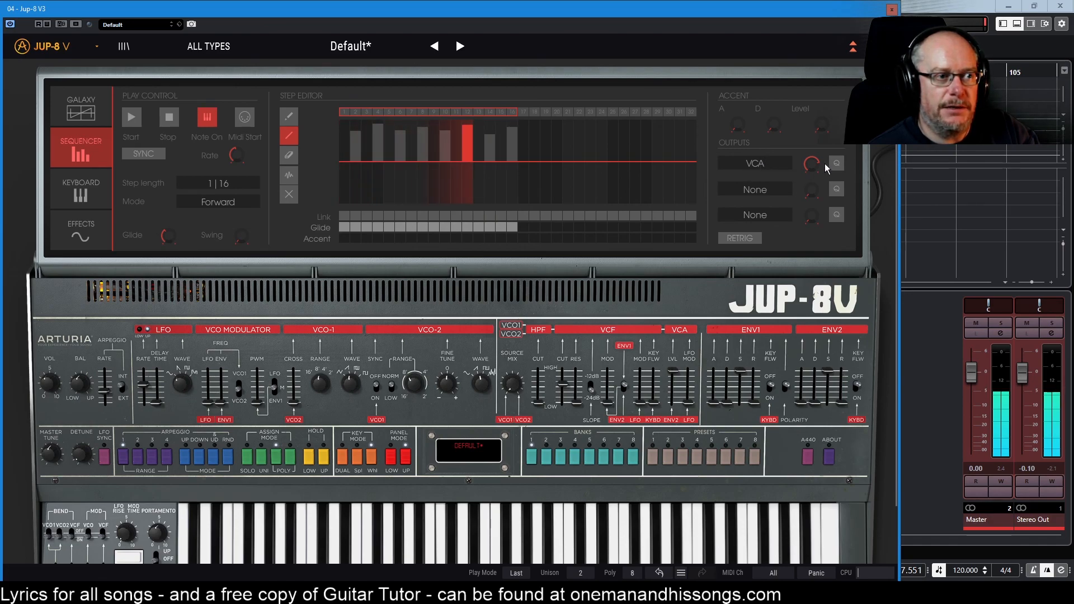
pyautogui.moveTo(812, 163)
pyautogui.scroll(-2, 812, 162)
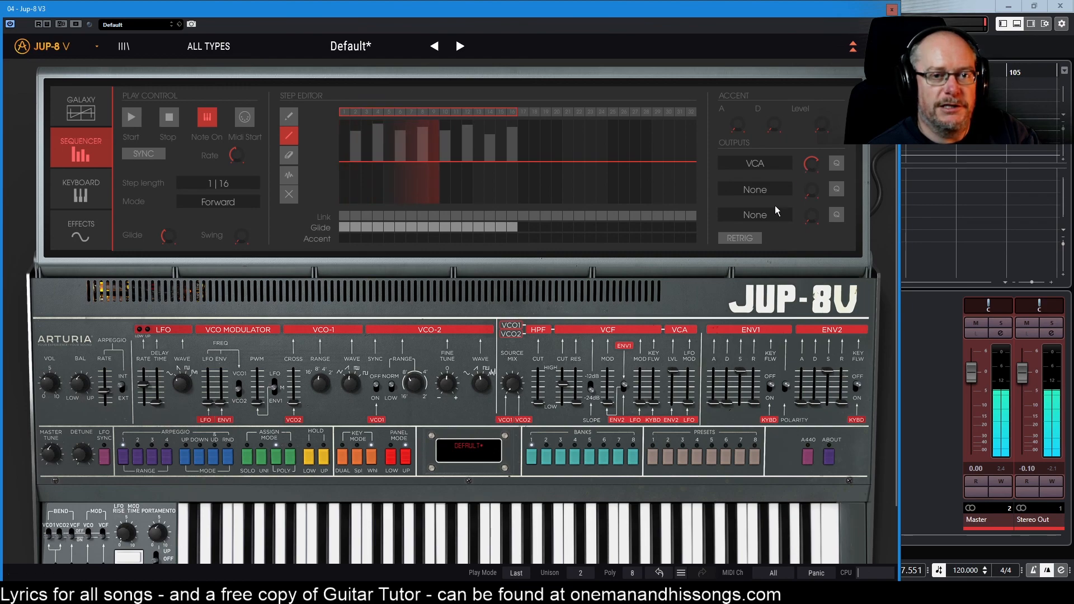
pyautogui.moveTo(235, 160)
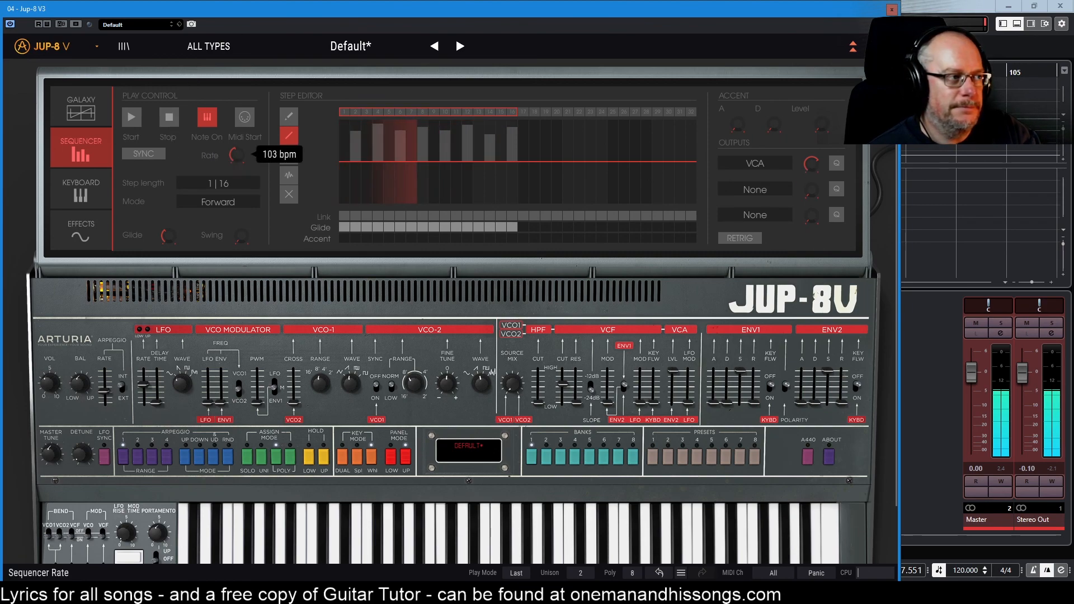